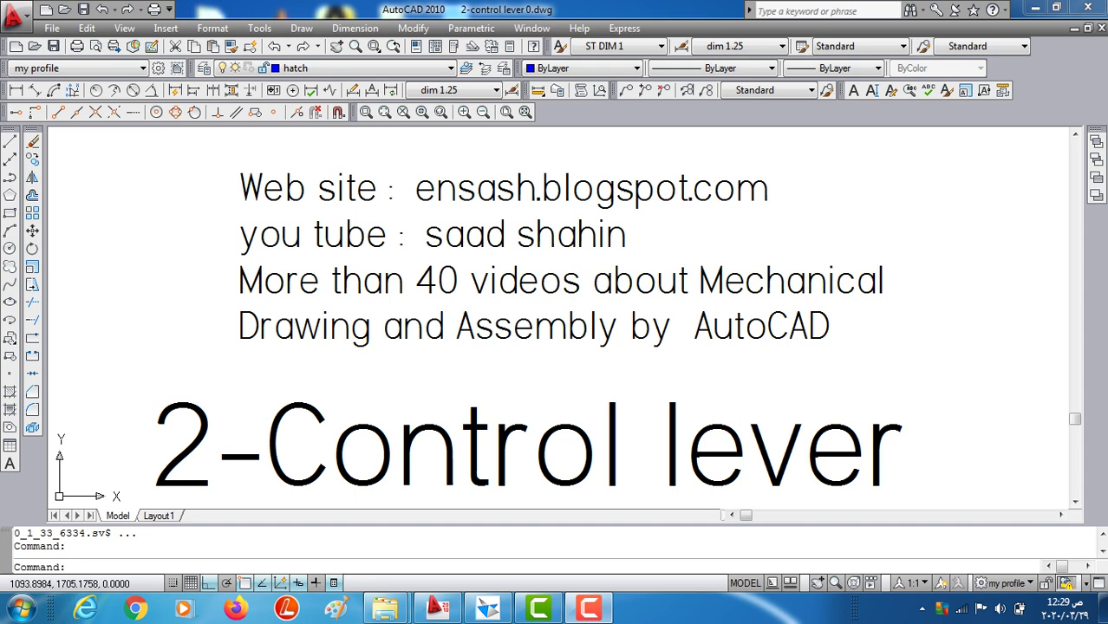
- Zoom out and pan below the title page to centre the exercise statement and part views
scroll(667, 354, "down", 3)
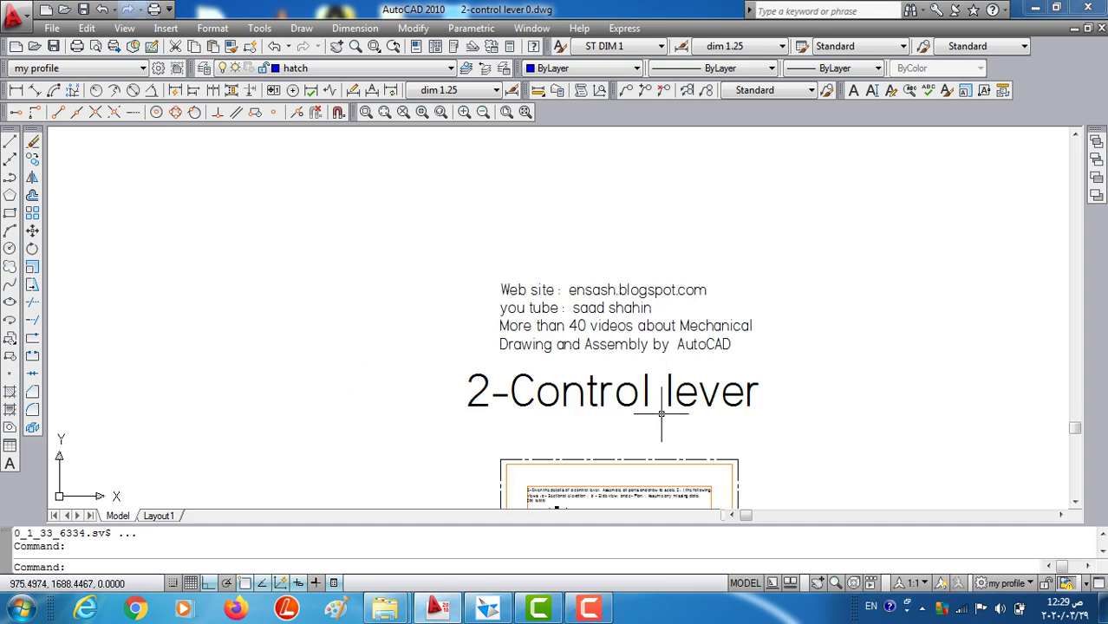
middle_click_drag(660, 414, 621, 203)
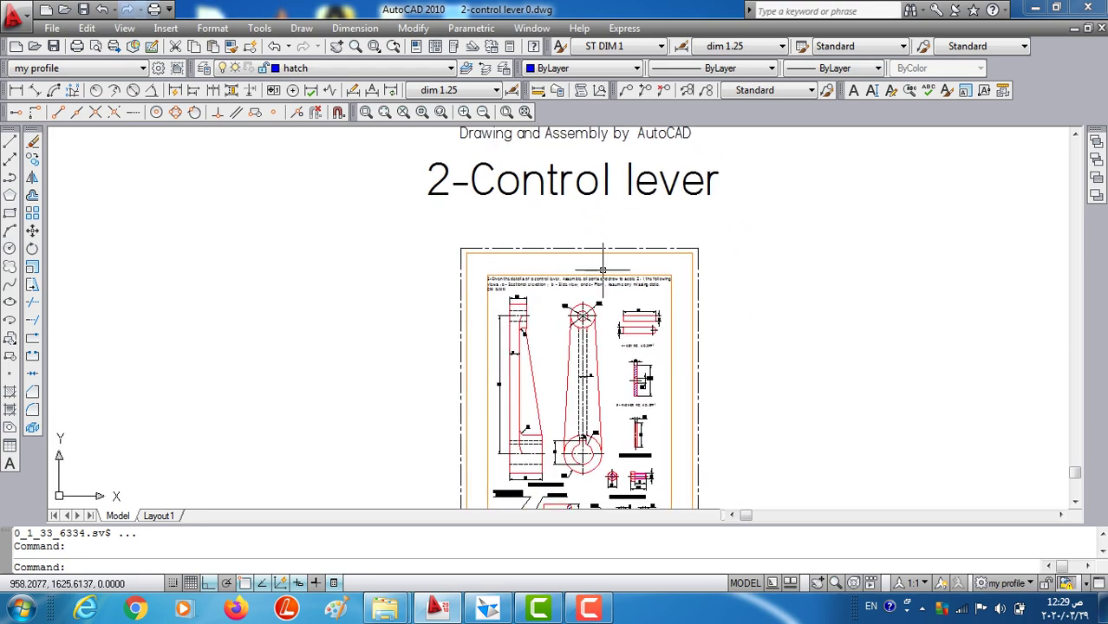
scroll(602, 271, "up", 3)
scroll(603, 270, "up", 2)
middle_click_drag(523, 318, 541, 236)
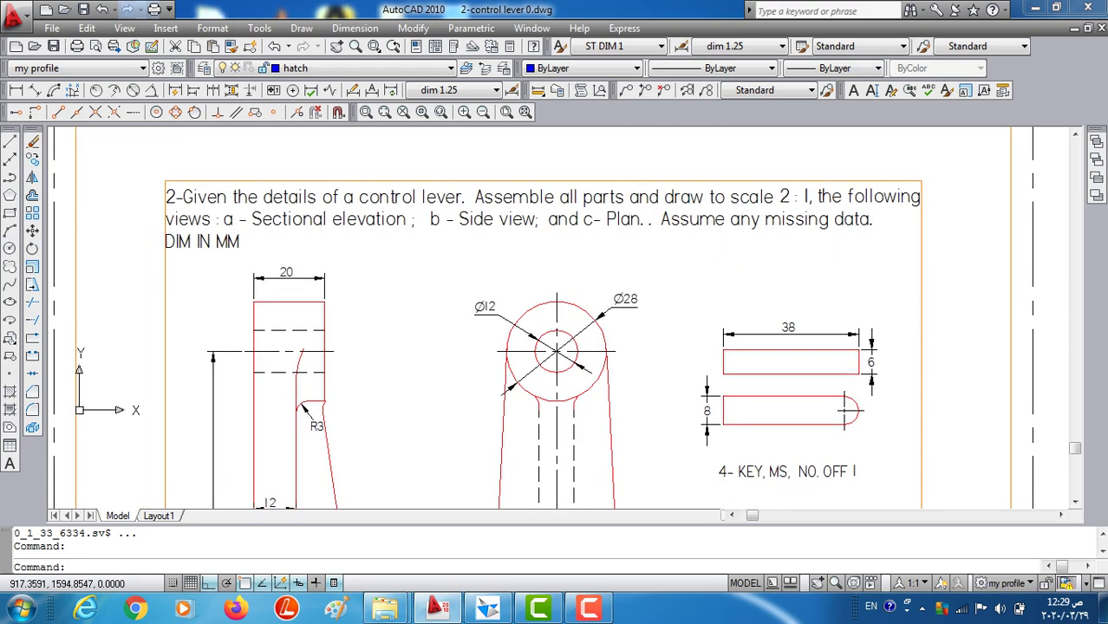
- Pan over the dimensioned part details, from the key label down to the lever
middle_click_drag(459, 299, 467, 315)
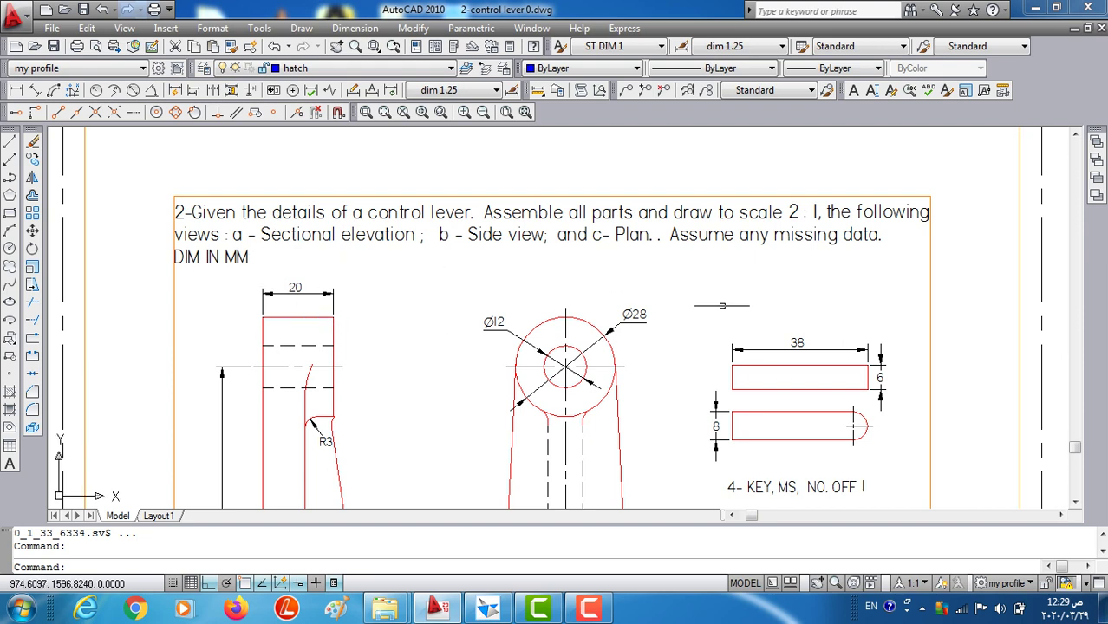
middle_click_drag(472, 413, 479, 440)
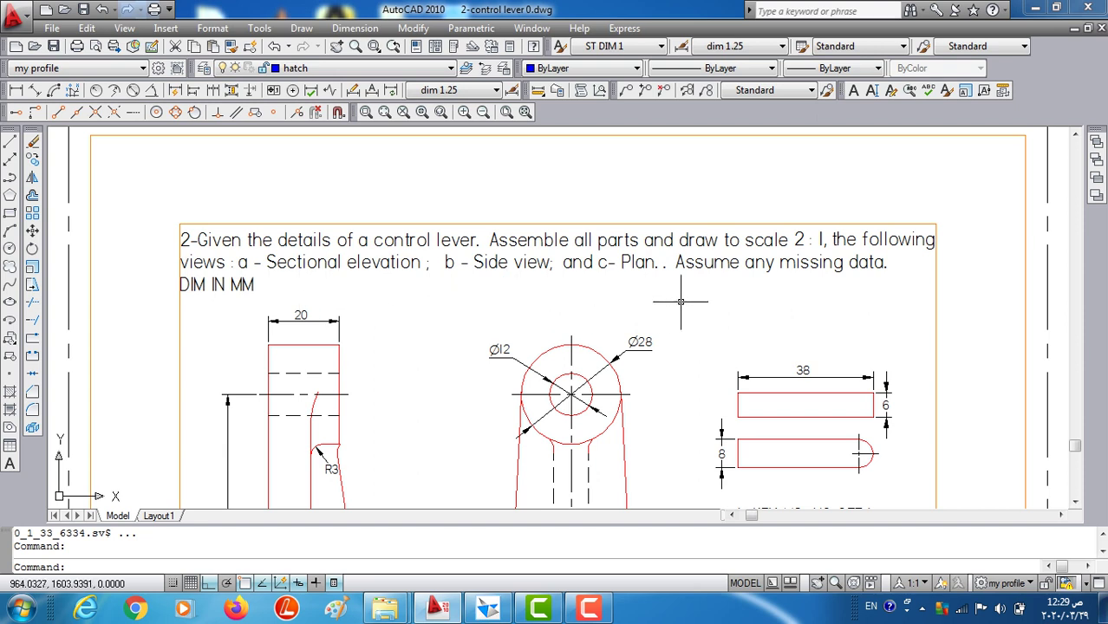
middle_click_drag(464, 377, 479, 364)
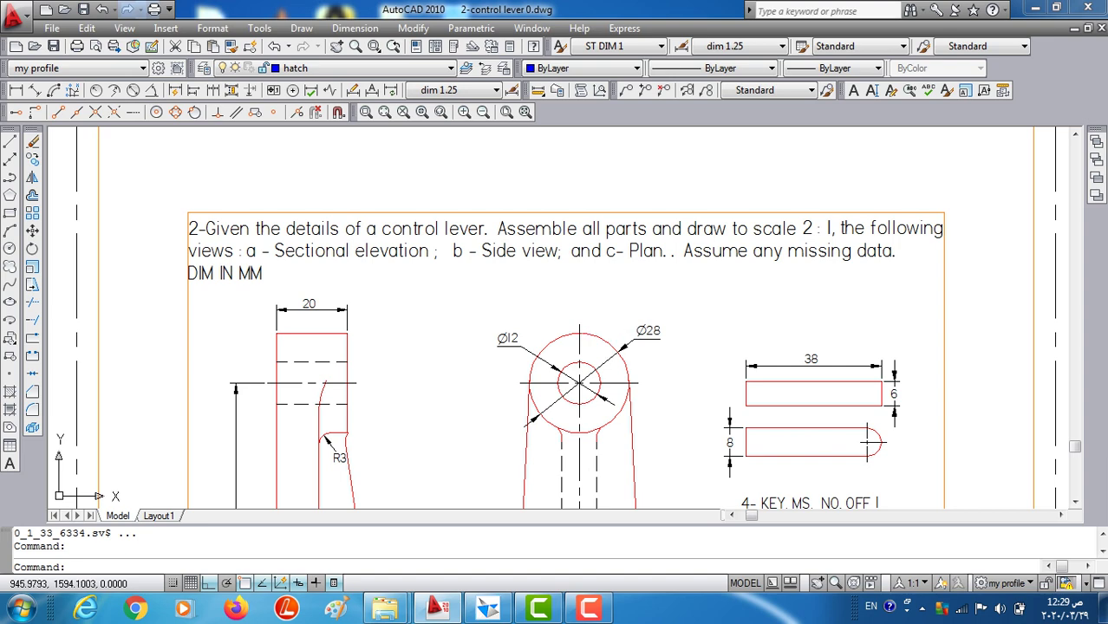
middle_click_drag(608, 332, 609, 300)
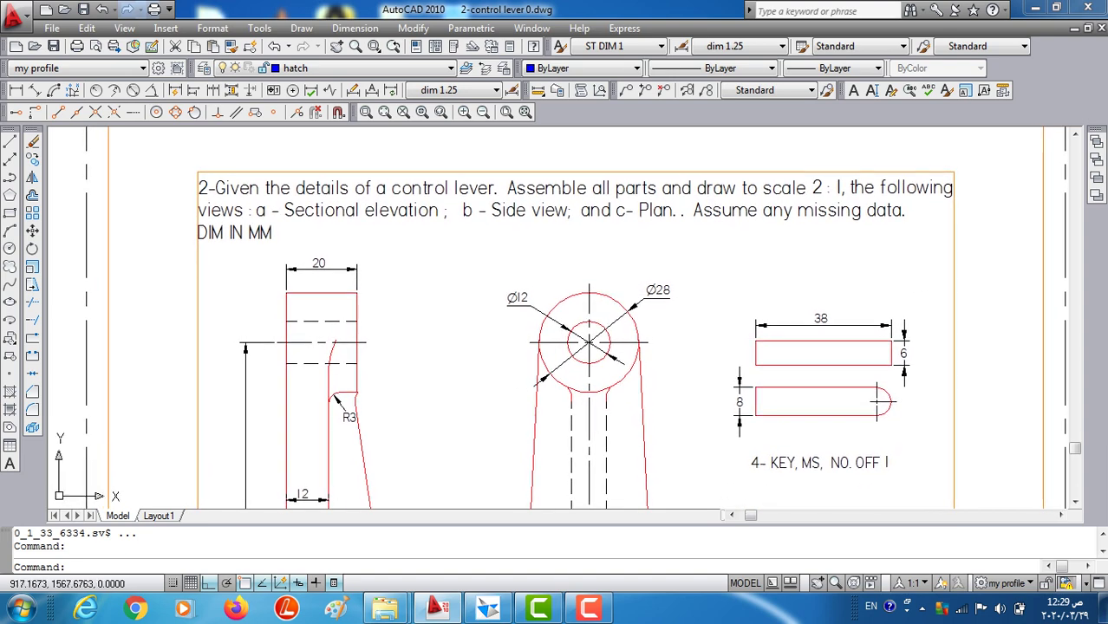
middle_click_drag(490, 410, 488, 358)
scroll(488, 358, "down", 3)
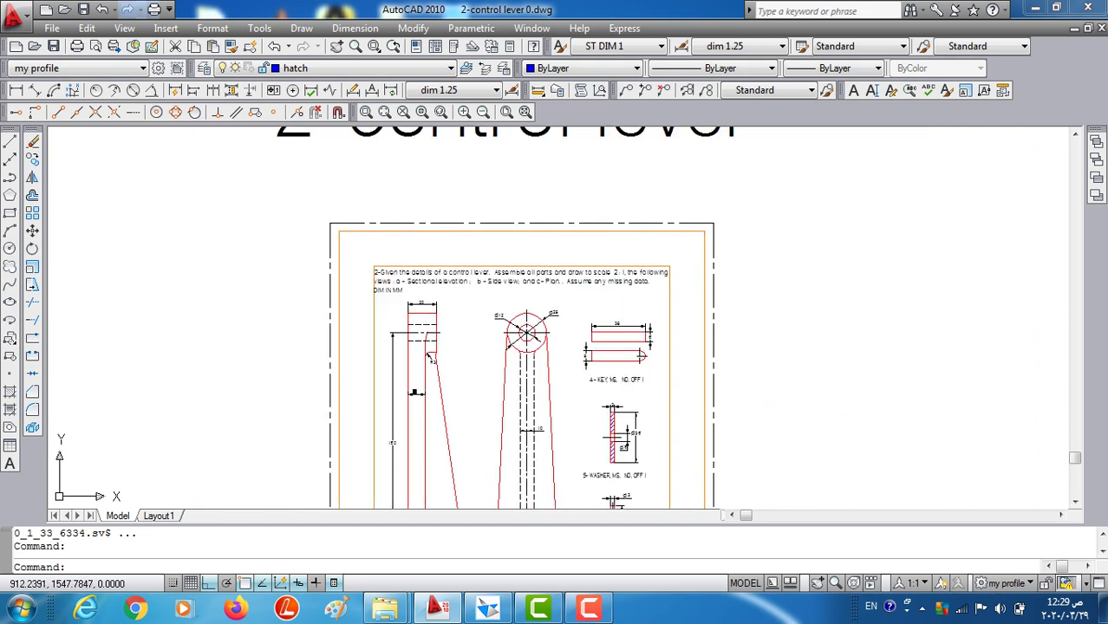
- Zoom back to the task statement and upper views, then onto the lever arm above the ring
scroll(605, 445, "down", 1)
middle_click_drag(605, 444, 596, 414)
scroll(477, 330, "up", 2)
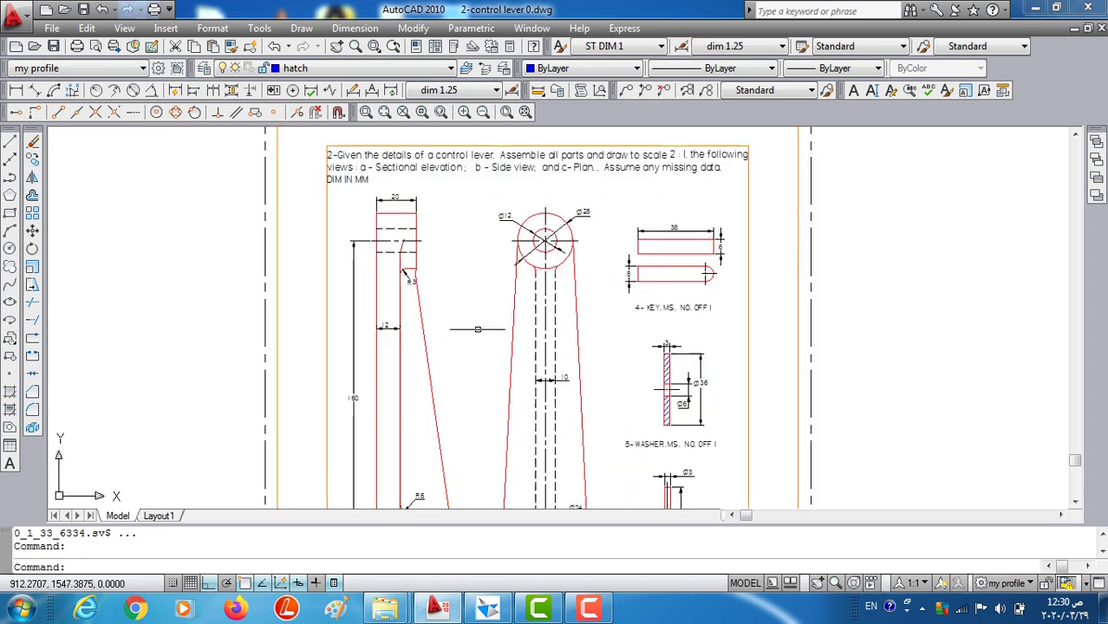
scroll(477, 329, "up", 2)
mouse_move(477, 329)
middle_mouse_down()
mouse_move(547, 359)
mouse_move(507, 309)
middle_mouse_up()
scroll(507, 312, "down", 3)
scroll(507, 314, "up", 1)
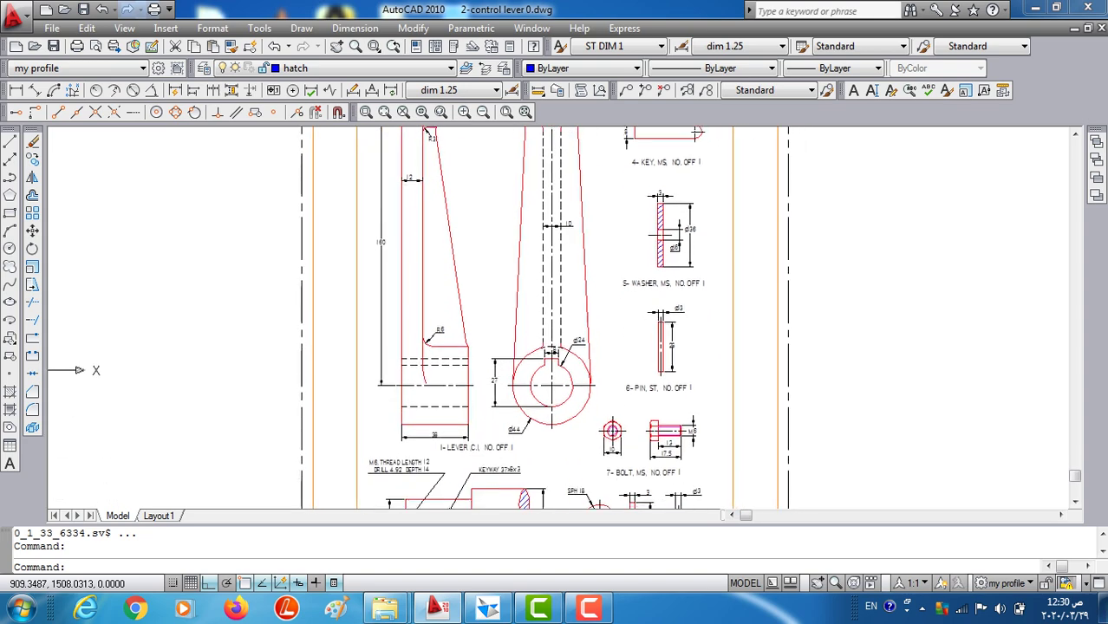
scroll(472, 459, "up", 3)
scroll(472, 459, "up", 2)
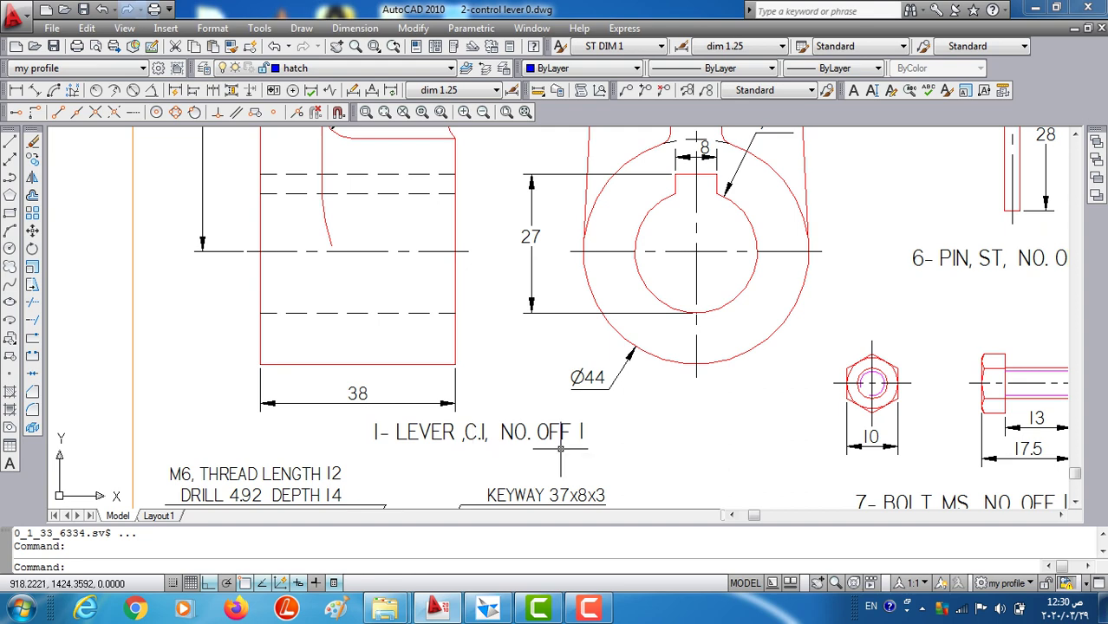
scroll(560, 448, "down", 3)
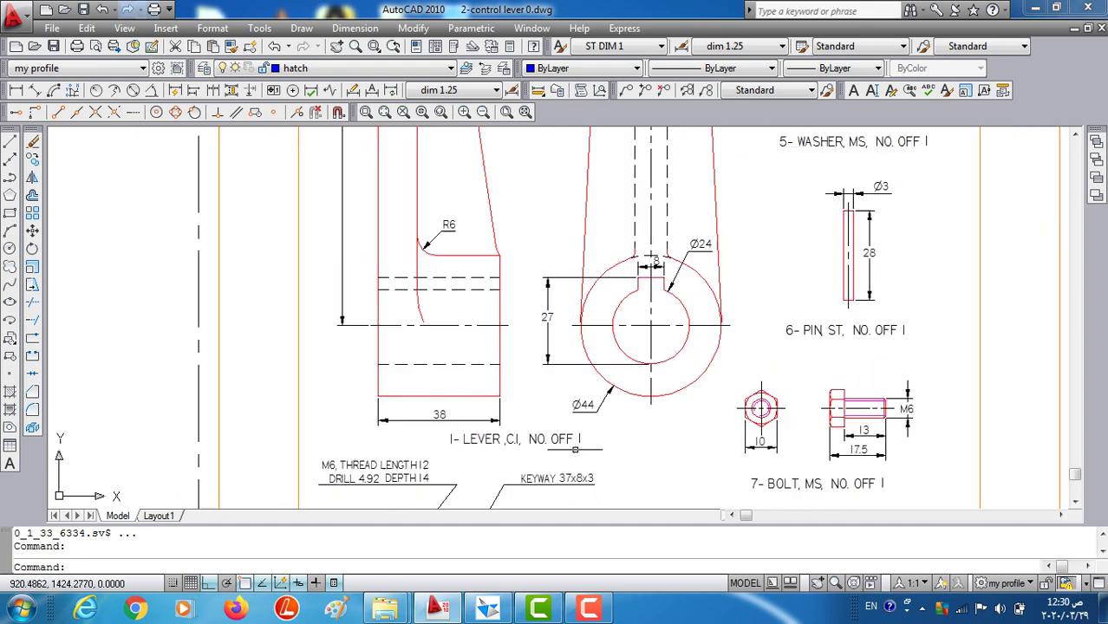
scroll(574, 424, "up", 1)
middle_click_drag(557, 396, 557, 442)
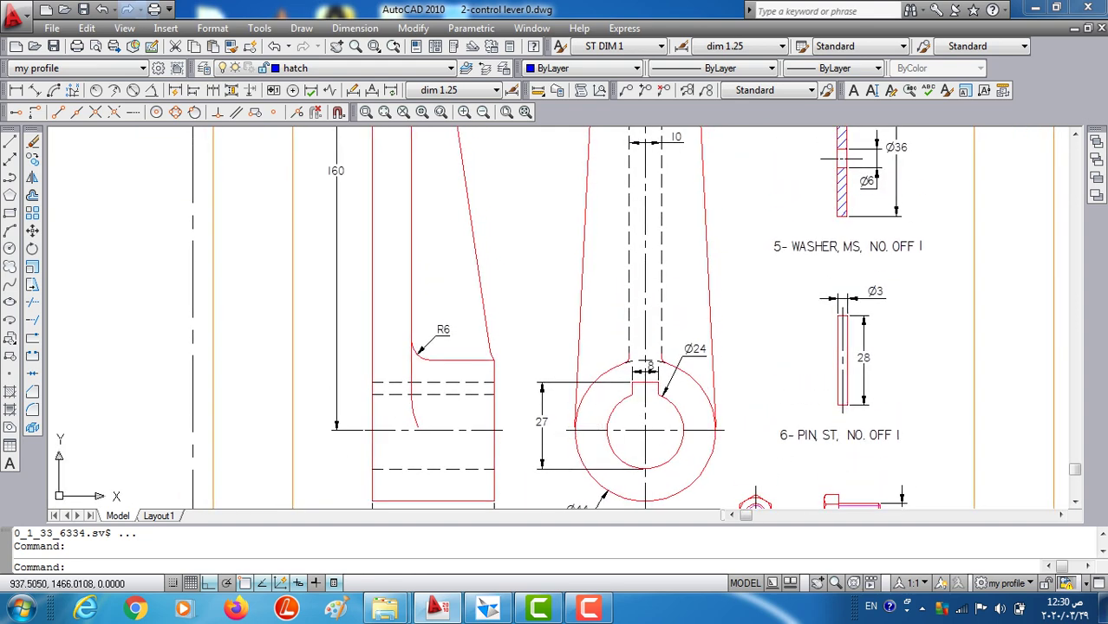
- Zoom in on the lever ring's 8 keyway, 27, Ø24 and Ø44 dimensions beside the bolt
scroll(646, 369, "up", 2)
scroll(525, 317, "down", 2)
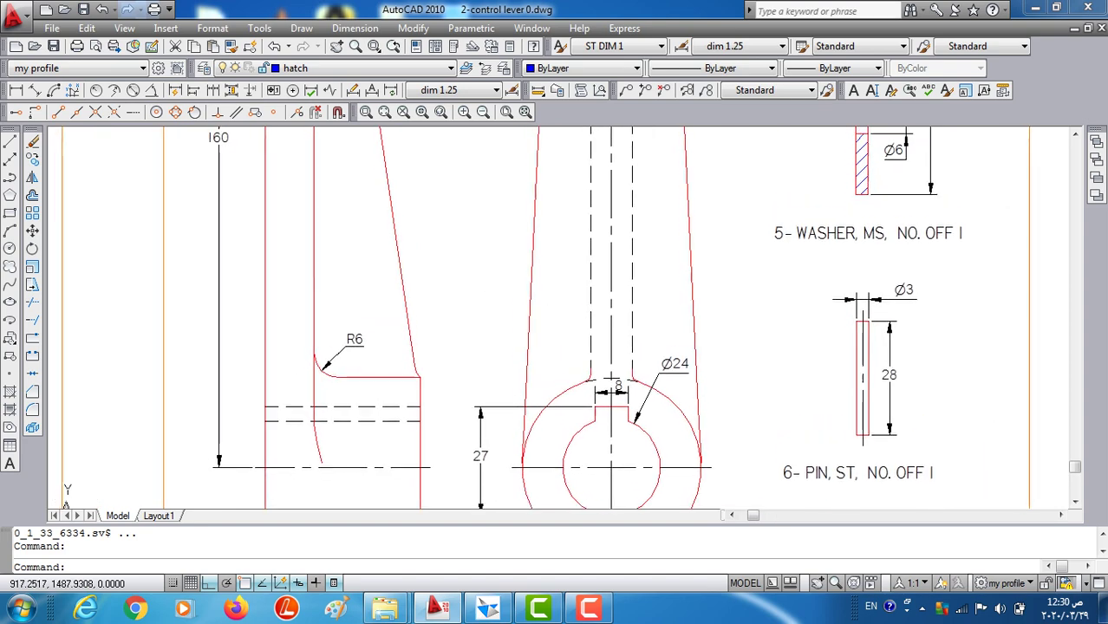
scroll(599, 371, "up", 4)
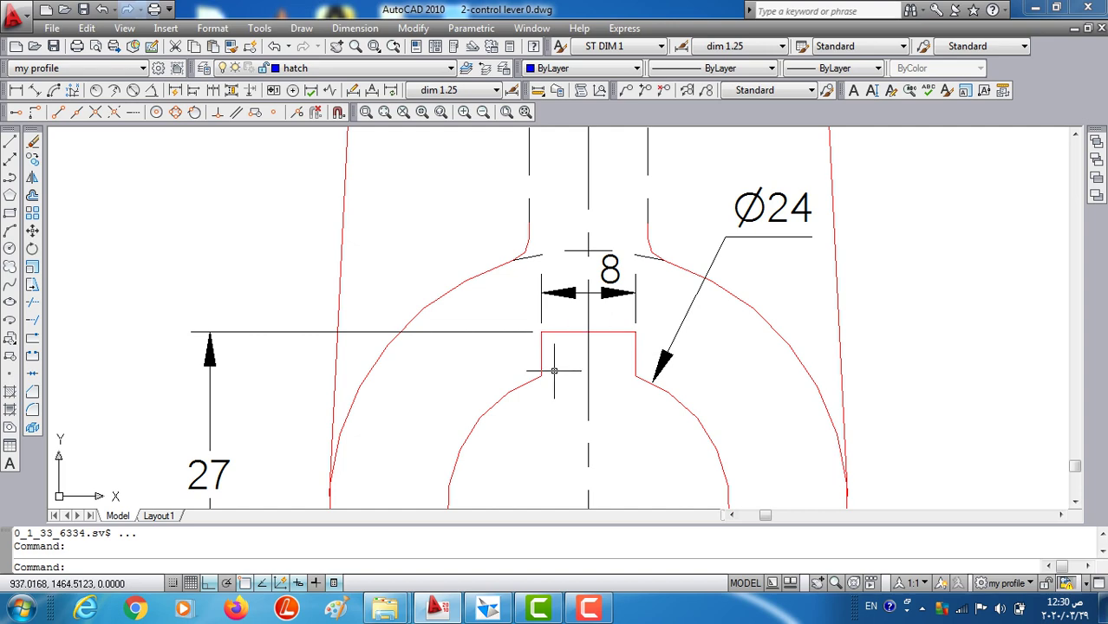
scroll(560, 358, "down", 5)
scroll(573, 346, "down", 1)
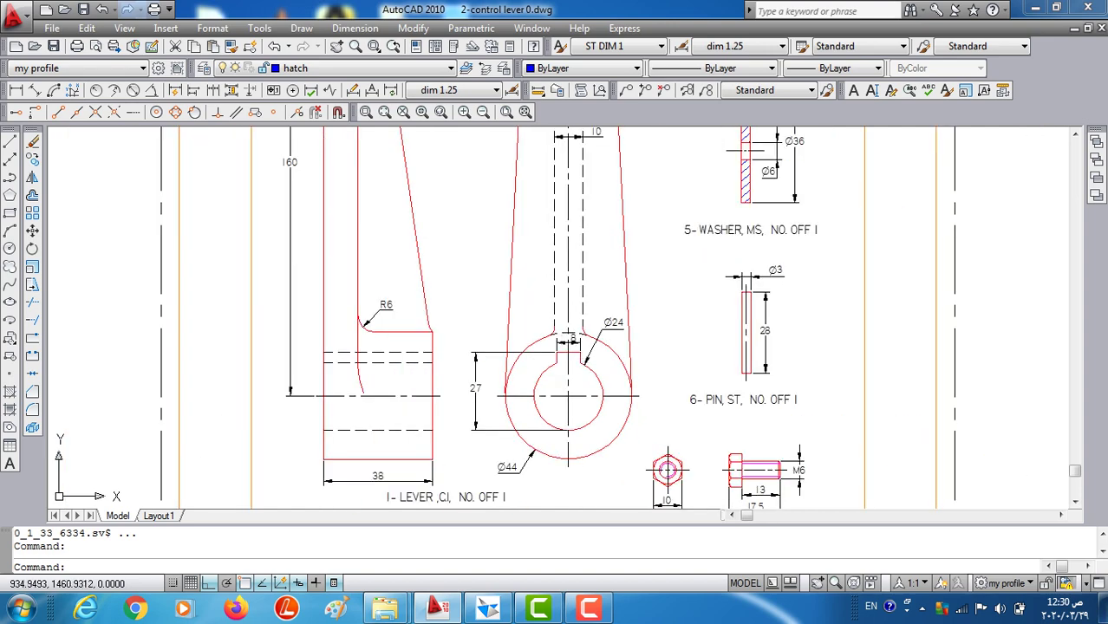
scroll(583, 390, "up", 1)
scroll(582, 388, "up", 1)
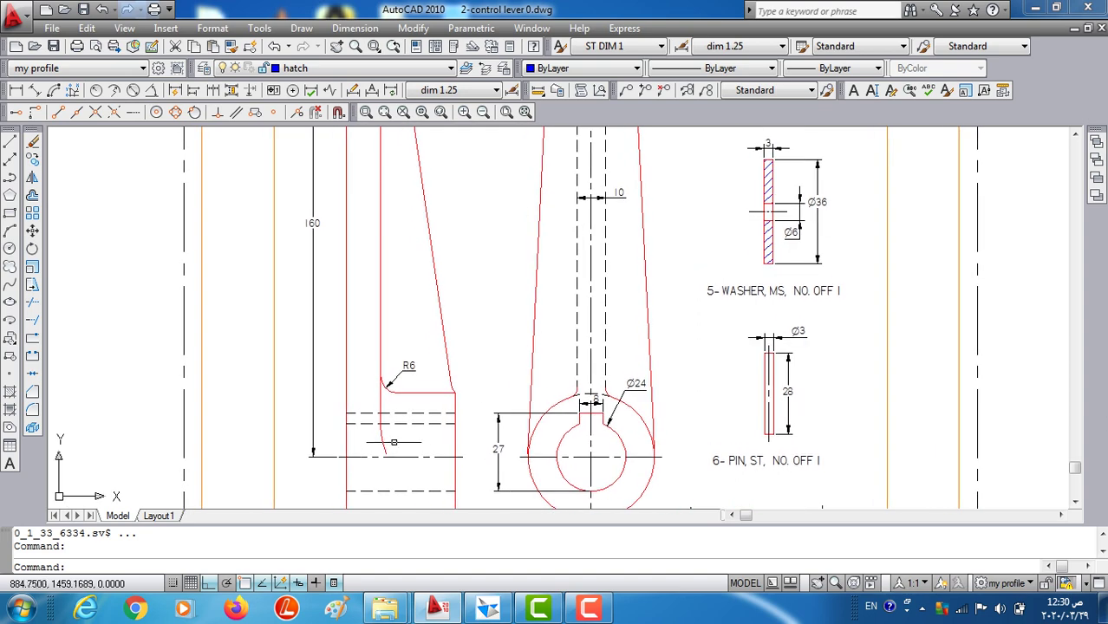
scroll(391, 439, "up", 1)
mouse_move(601, 411)
middle_mouse_down()
mouse_move(560, 348)
mouse_move(560, 291)
mouse_move(567, 339)
middle_mouse_up()
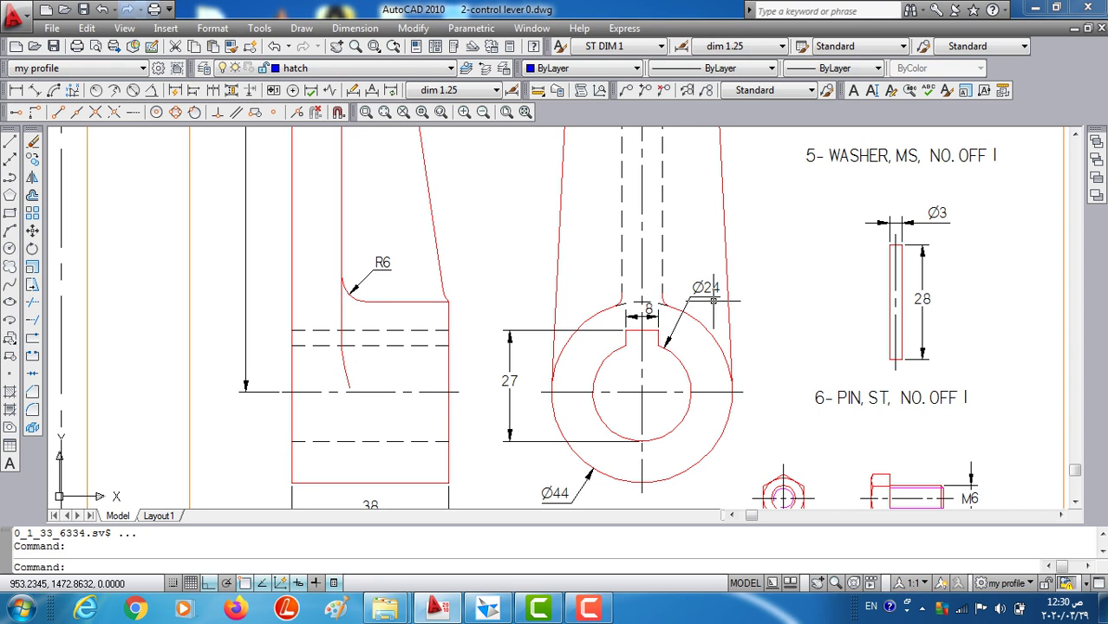
- Compare with the washer and pin, then pan down to the shaft and lever pin details
scroll(618, 360, "up", 3)
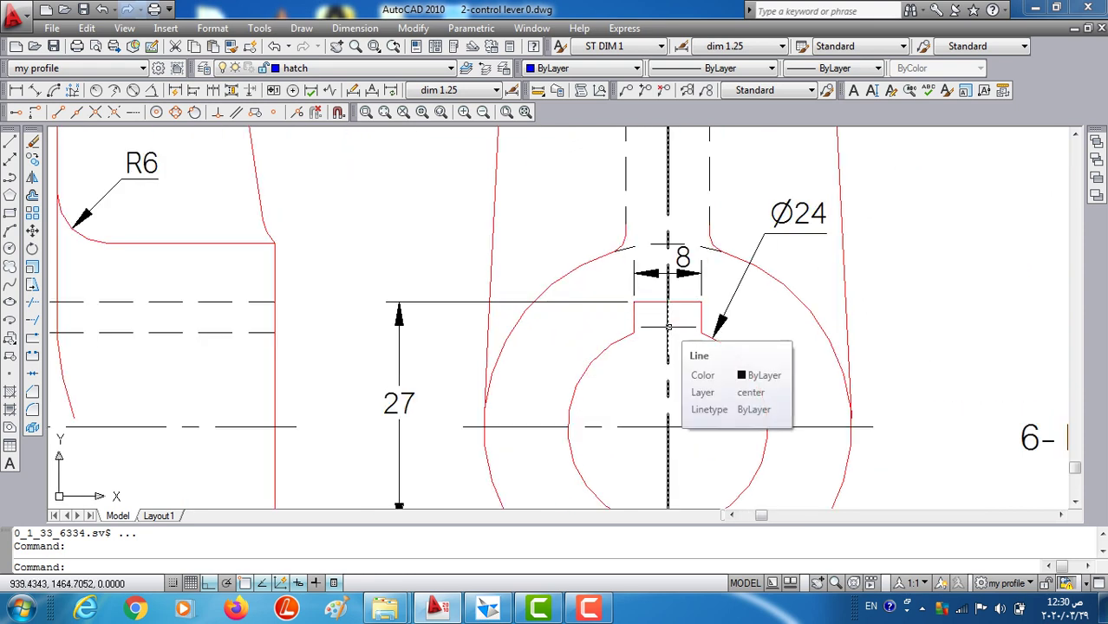
scroll(602, 316, "down", 4)
scroll(633, 335, "up", 5)
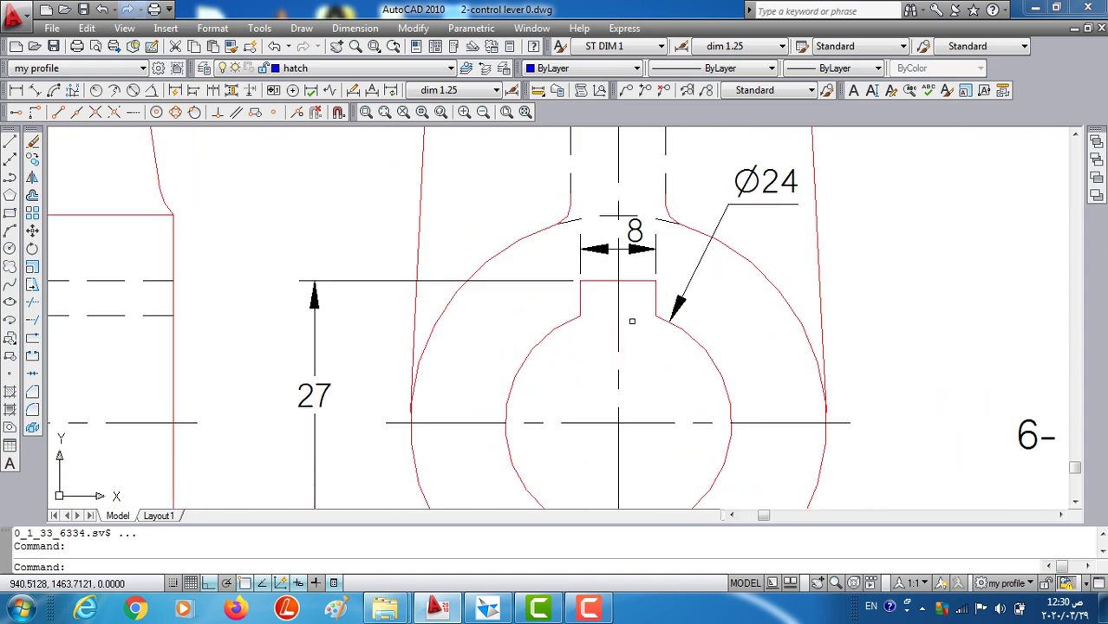
scroll(563, 291, "down", 5)
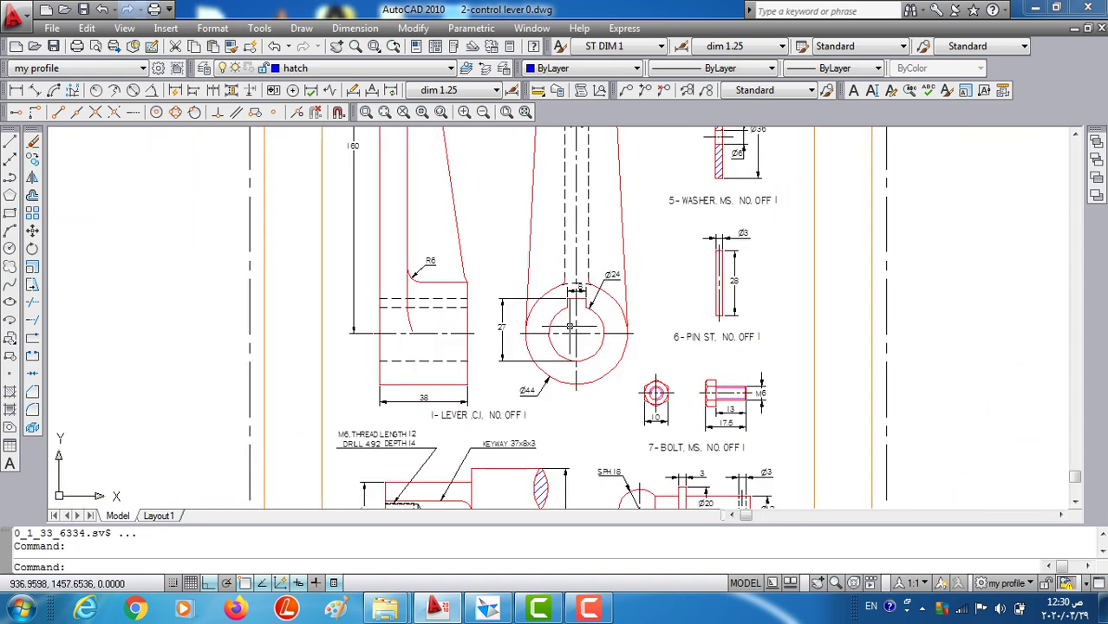
middle_click_drag(598, 286, 626, 302)
middle_click_drag(606, 364, 656, 132)
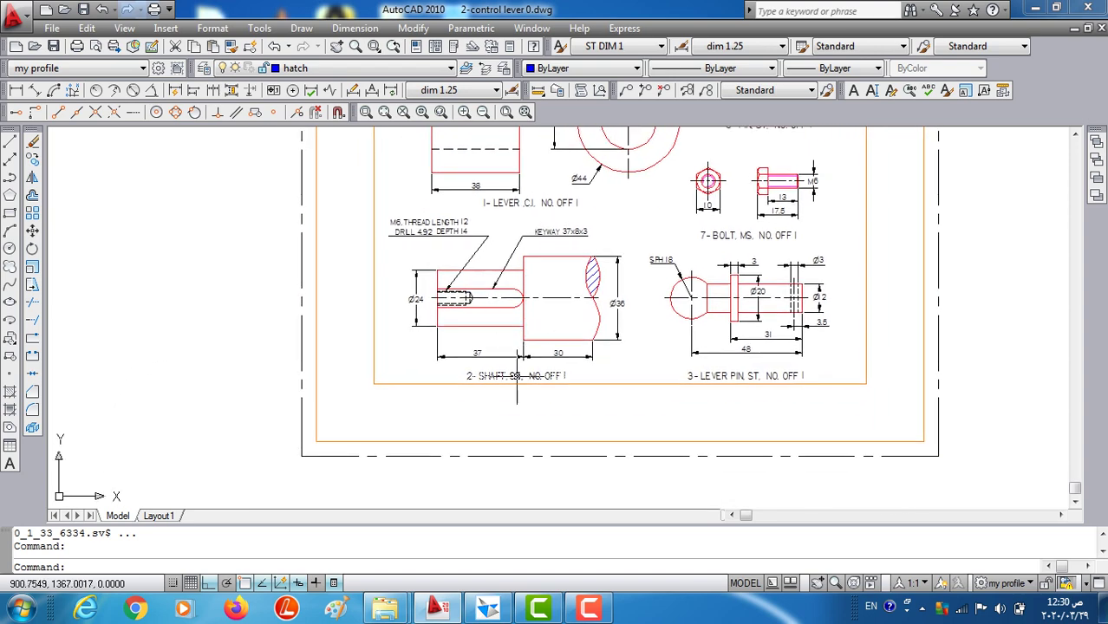
scroll(512, 375, "up", 6)
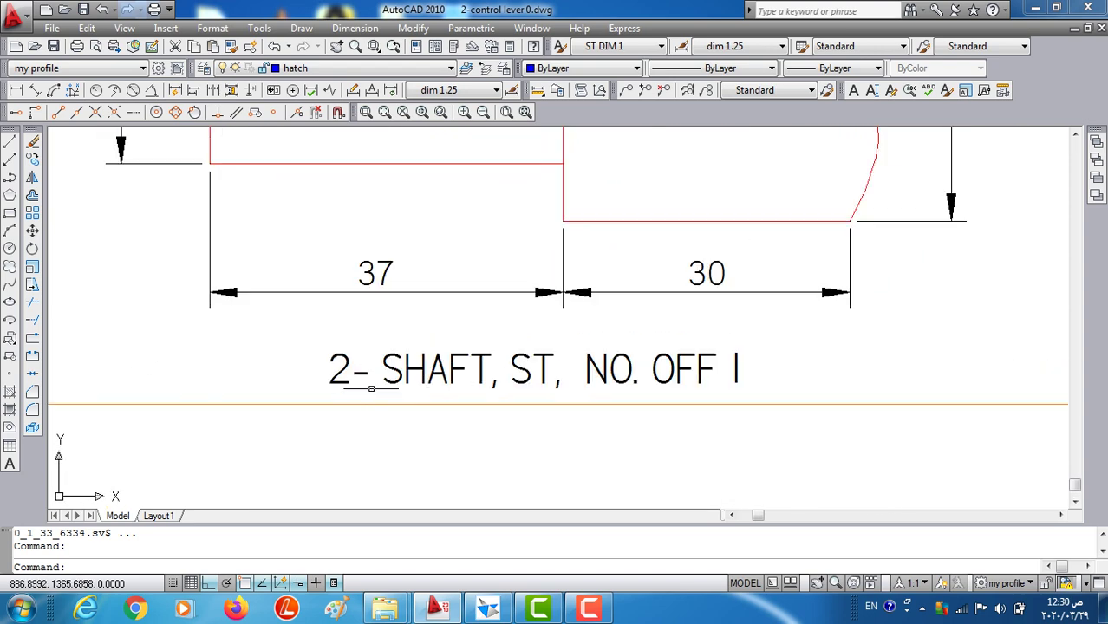
scroll(460, 223, "up", 2)
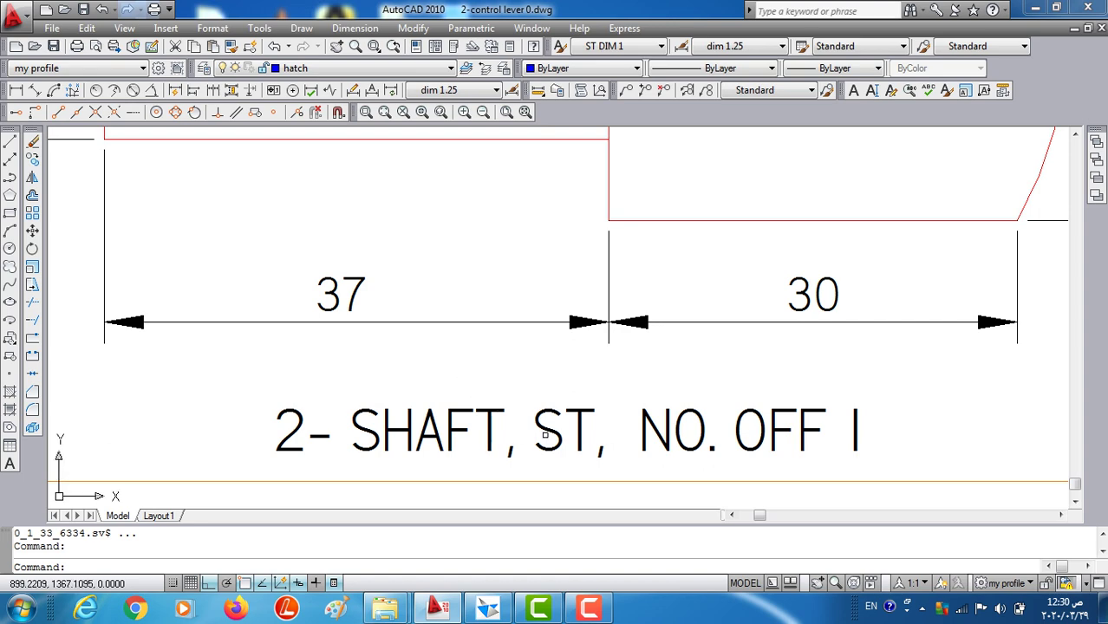
scroll(547, 436, "down", 2)
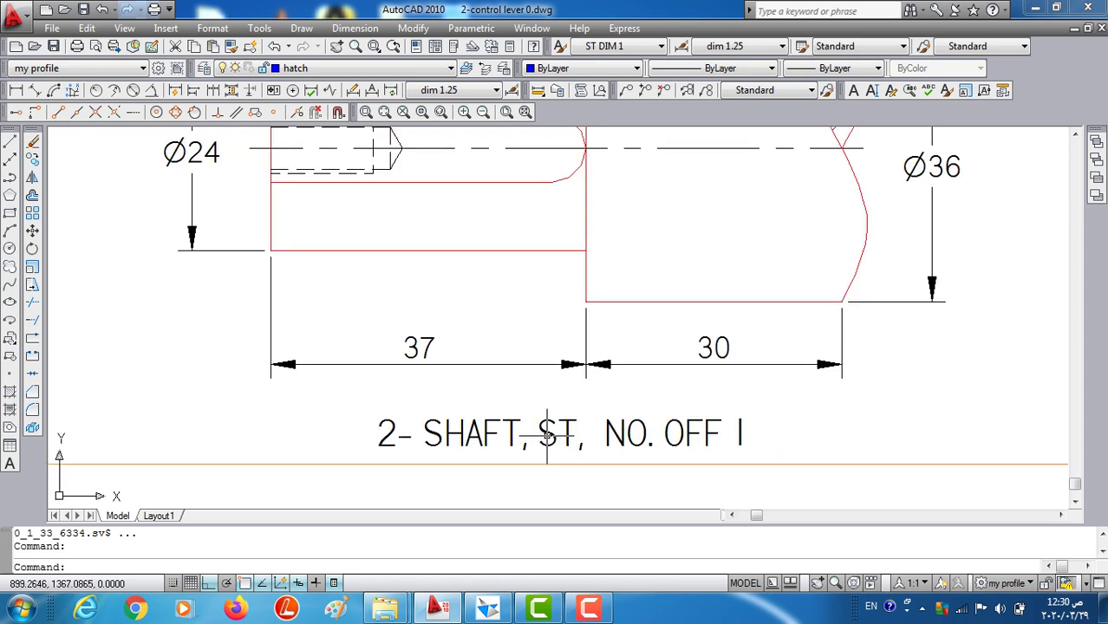
scroll(654, 338, "down", 2)
middle_click_drag(606, 290, 608, 462)
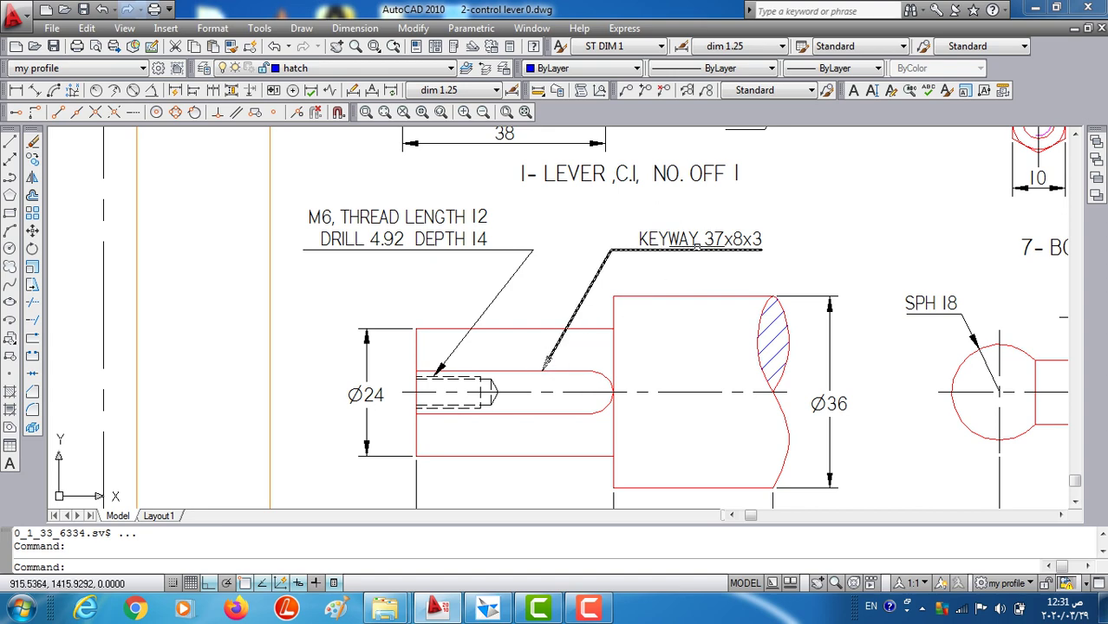
scroll(546, 394, "up", 1)
scroll(538, 393, "up", 1)
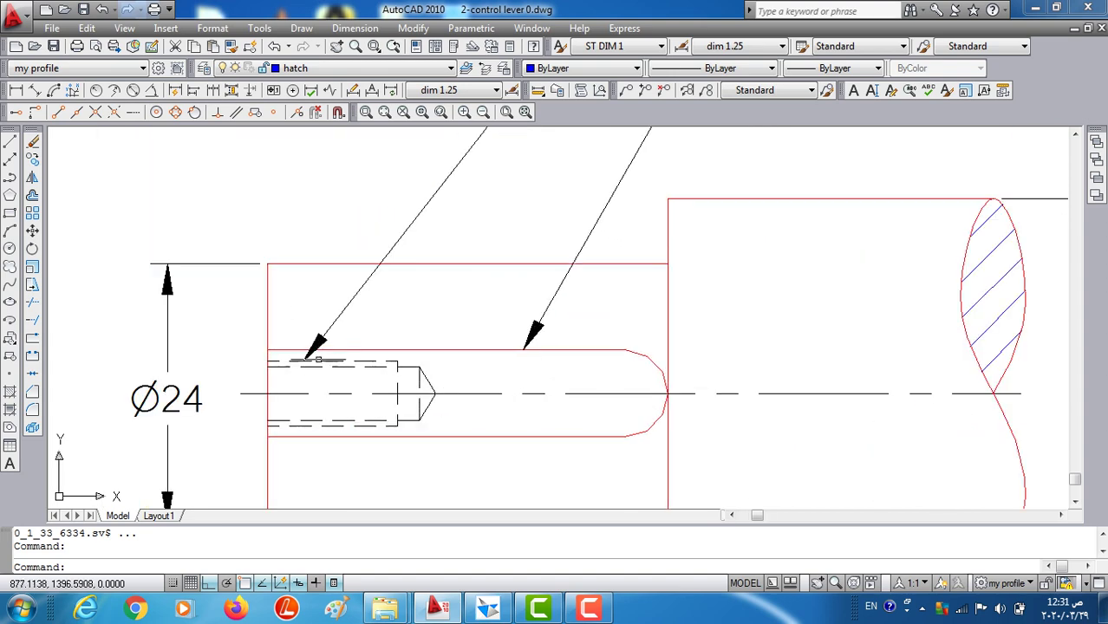
scroll(432, 432, "down", 1)
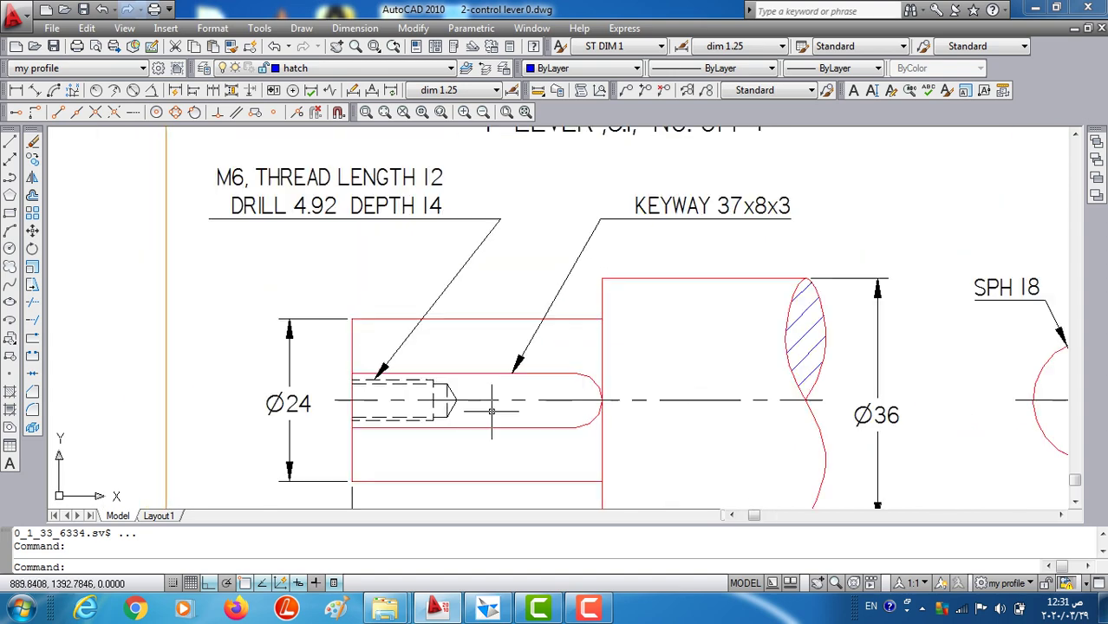
scroll(496, 407, "down", 1)
scroll(676, 298, "up", 1)
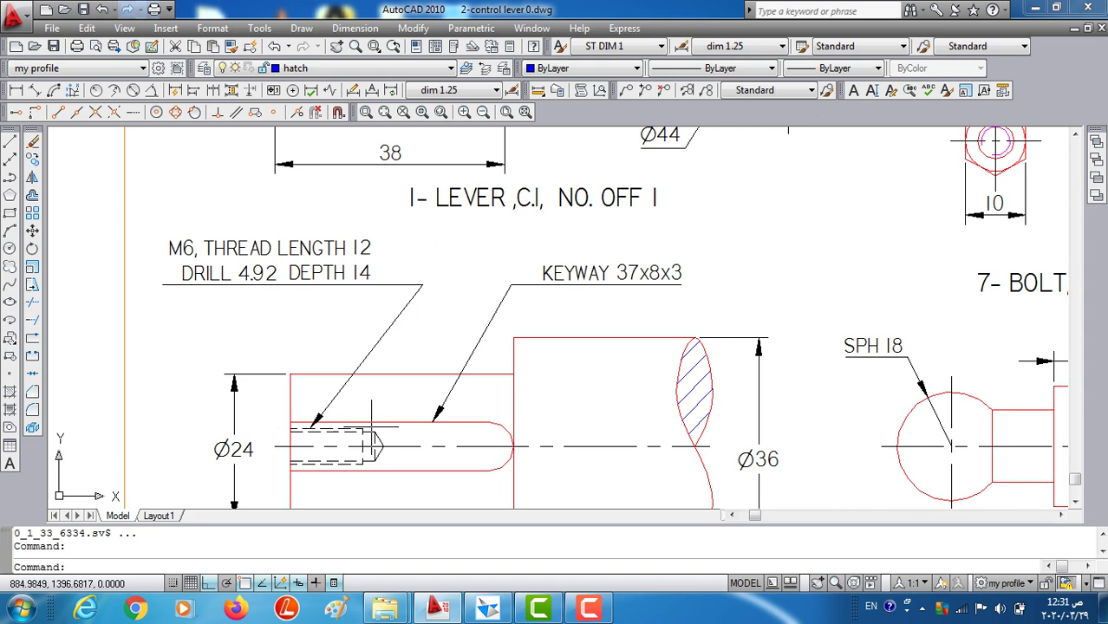
middle_click_drag(502, 422, 483, 427)
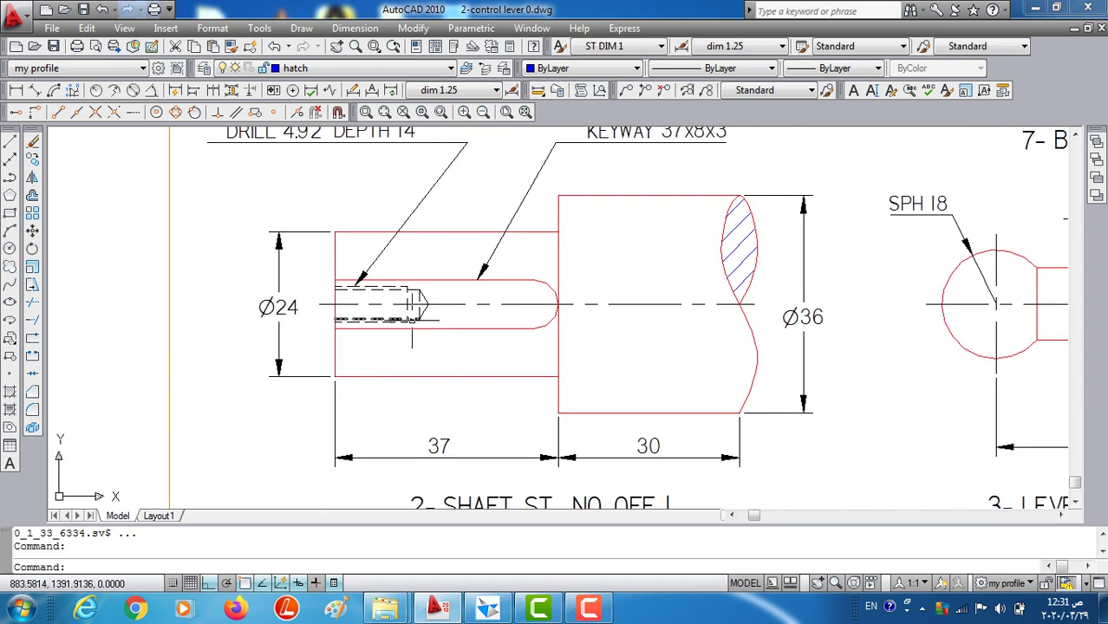
middle_click_drag(412, 321, 457, 455)
scroll(442, 451, "up", 3)
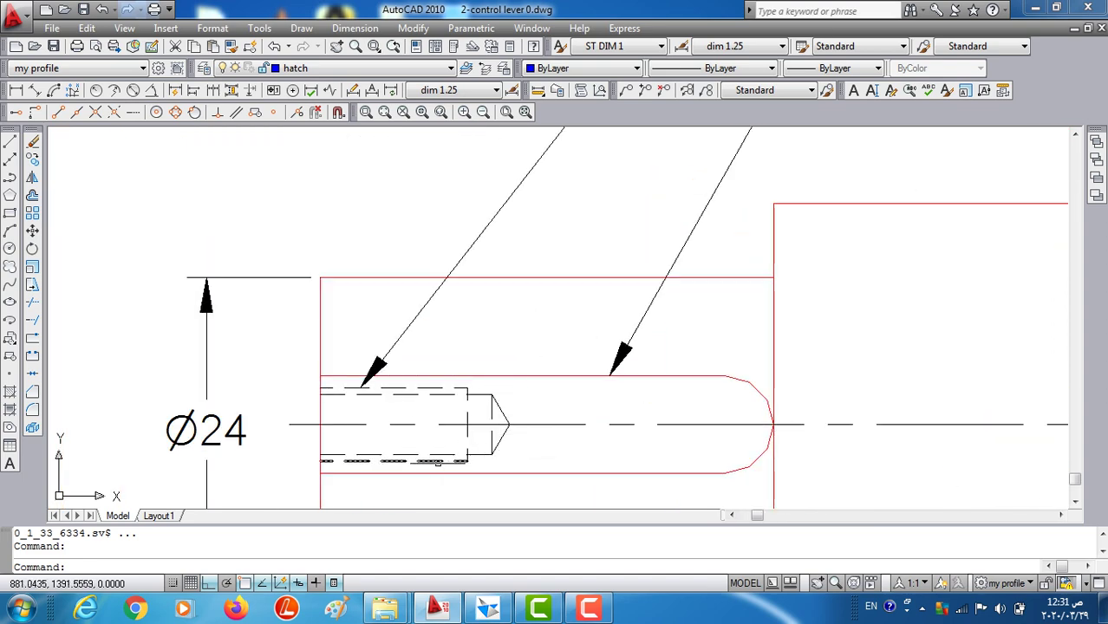
scroll(426, 444, "down", 2)
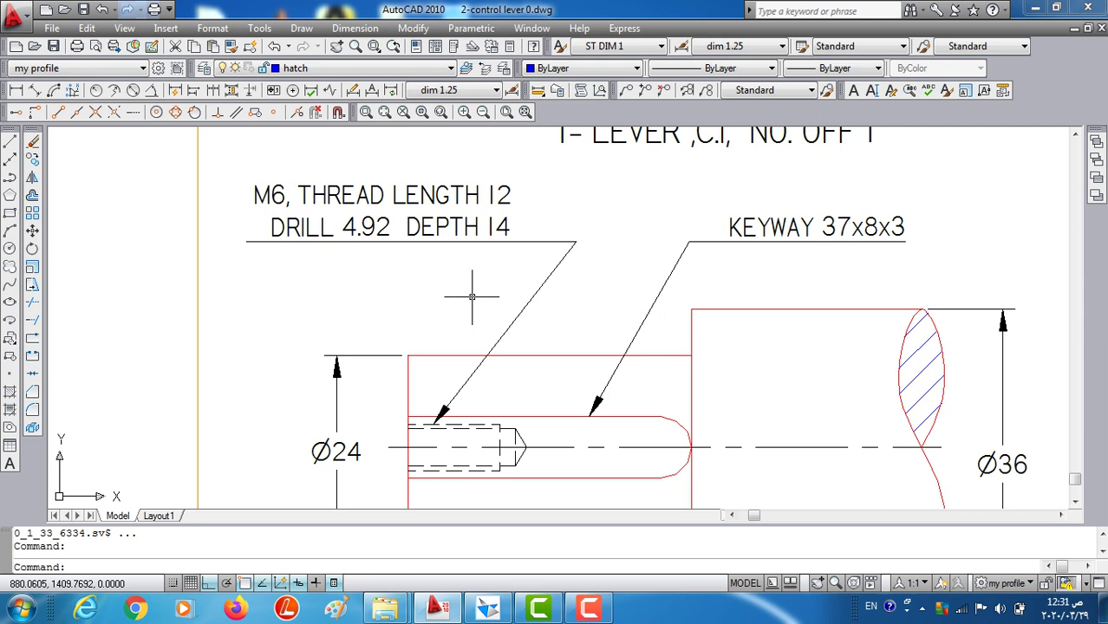
middle_click_drag(472, 297, 475, 277)
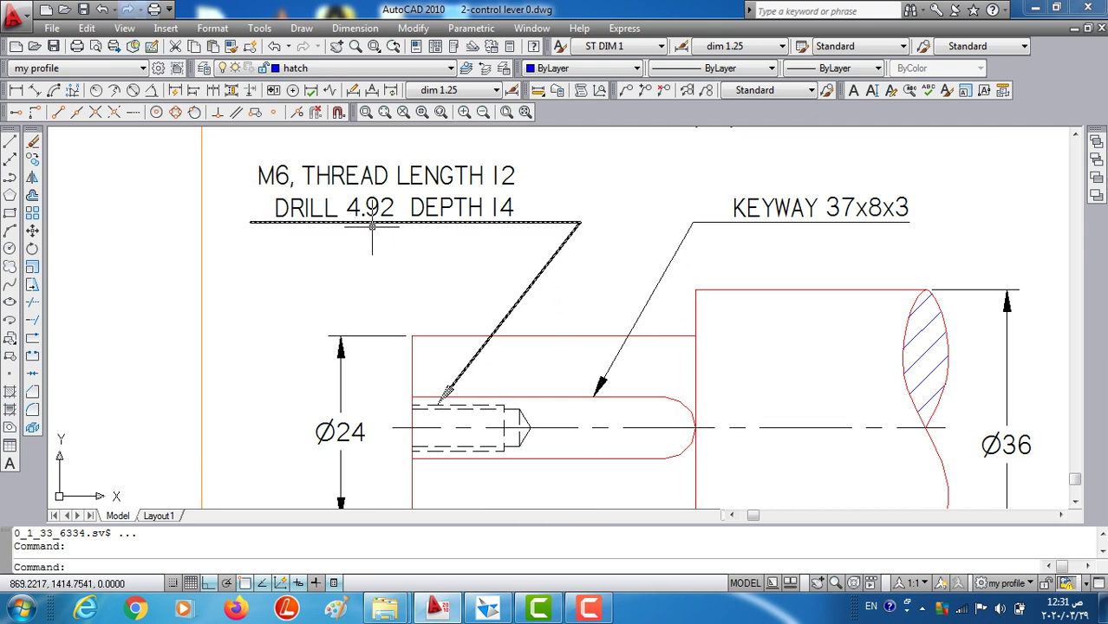
mouse_move(444, 428)
middle_mouse_down()
mouse_move(434, 436)
mouse_move(443, 444)
middle_mouse_up()
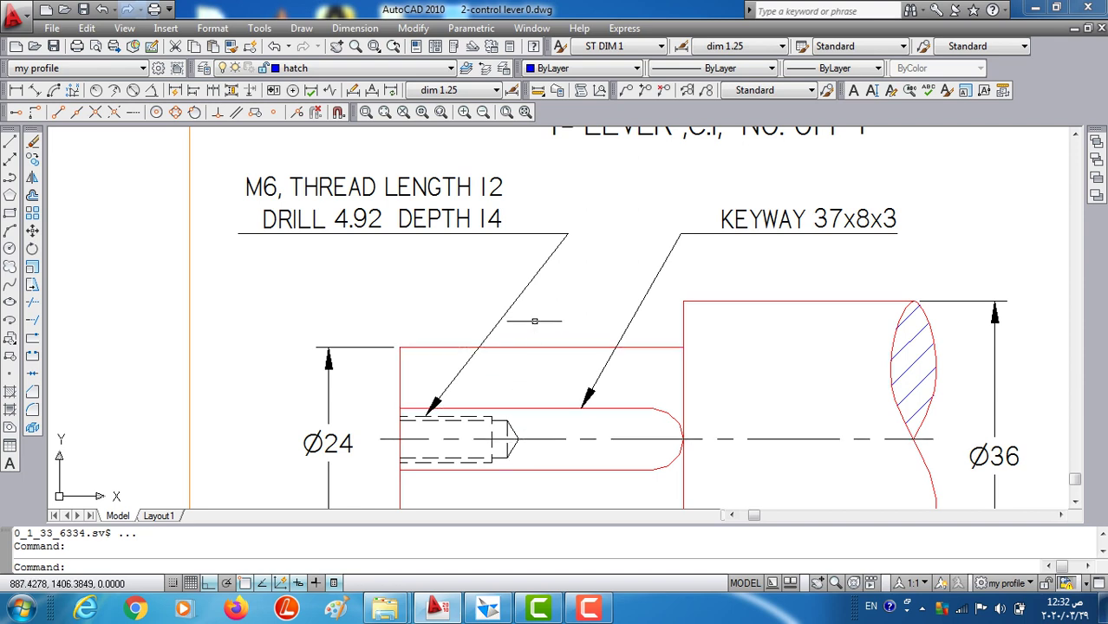
scroll(534, 340, "up", 3)
scroll(515, 348, "up", 2)
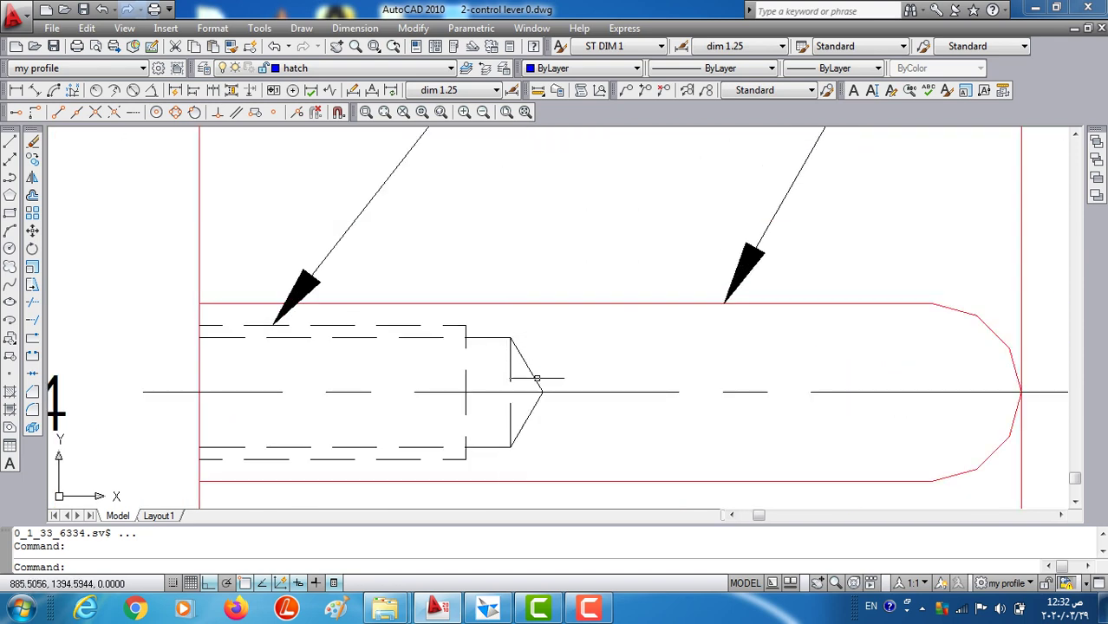
right_click(522, 461)
key("Escape")
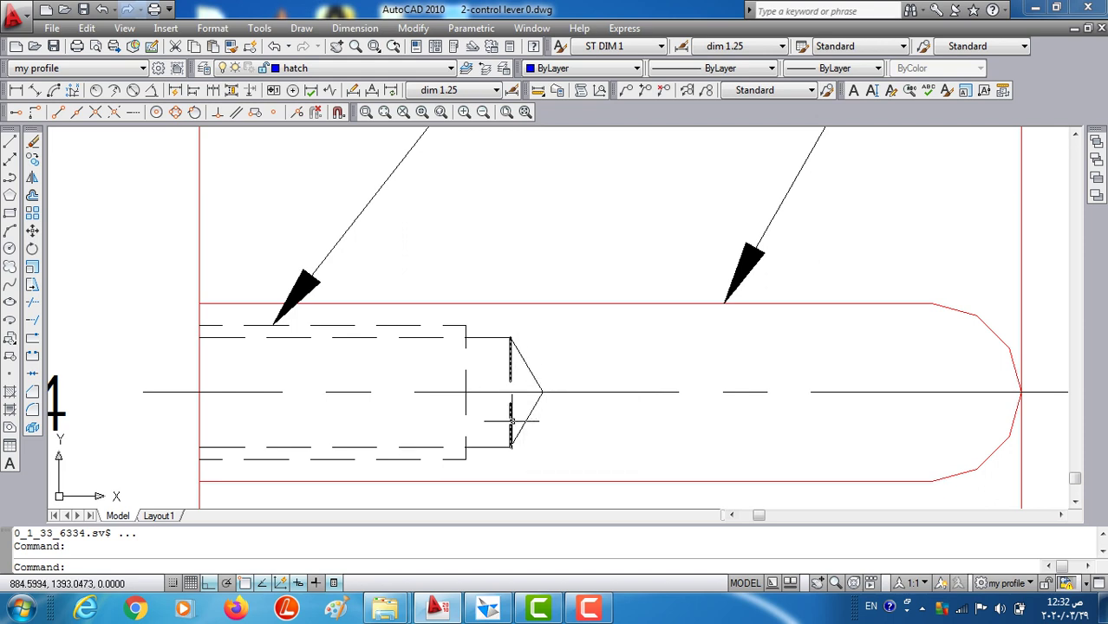
scroll(559, 347, "down", 4)
scroll(520, 373, "down", 2)
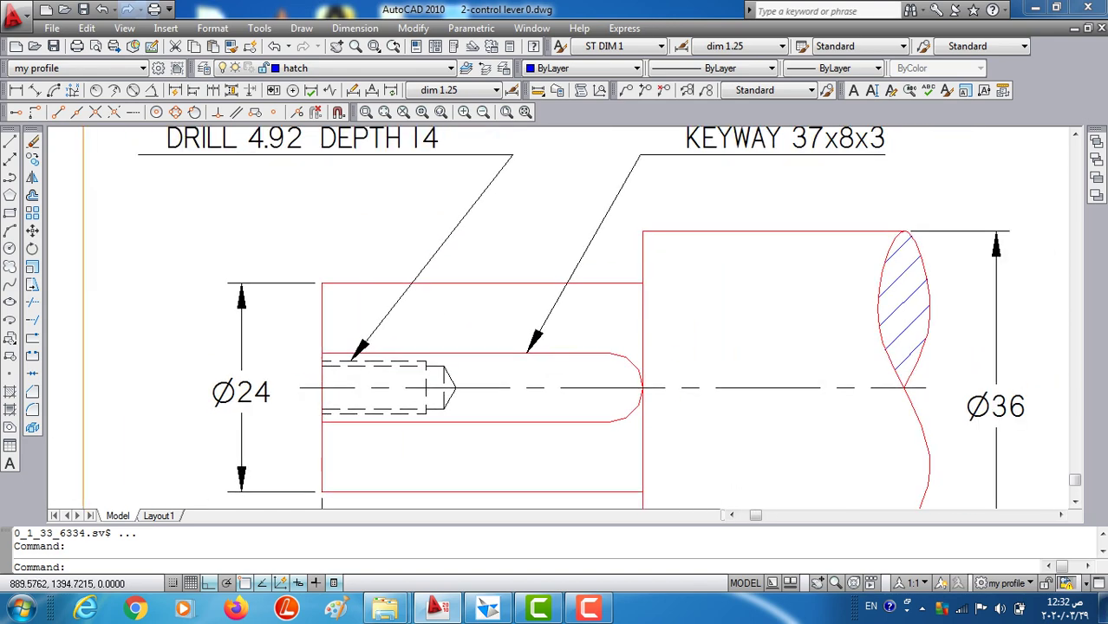
scroll(491, 402, "down", 2)
scroll(491, 403, "up", 2)
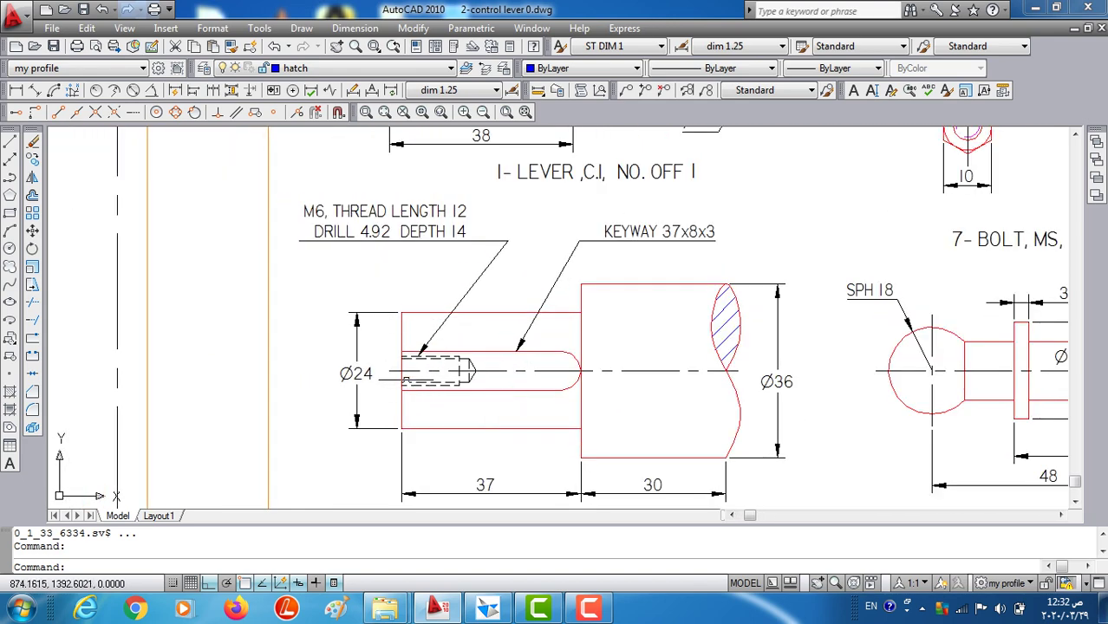
scroll(441, 398, "down", 3)
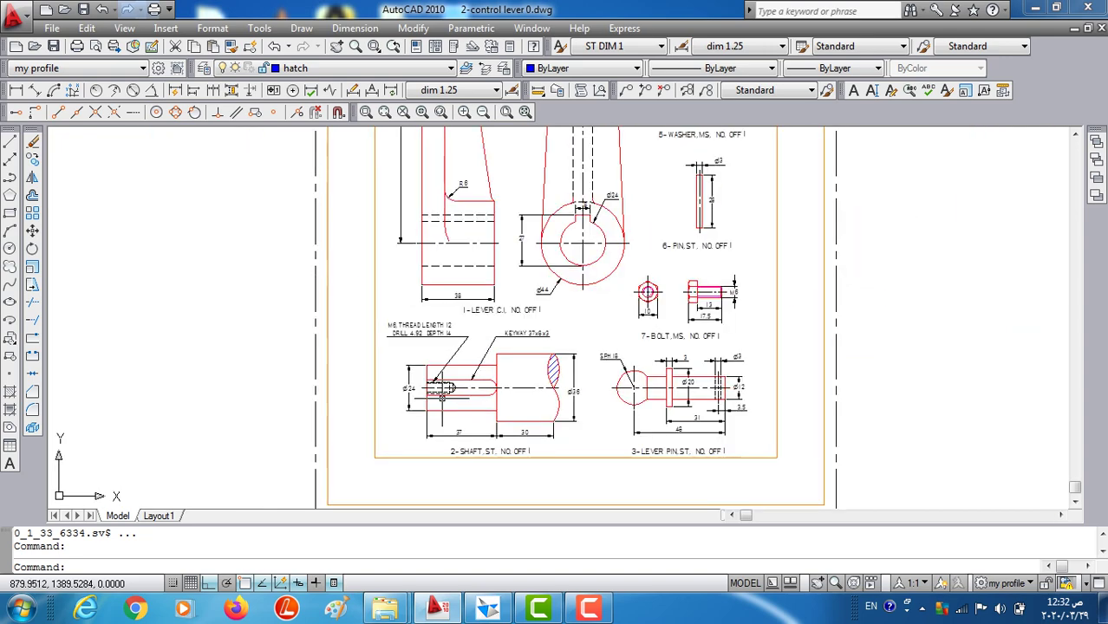
middle_click_drag(441, 387, 391, 414)
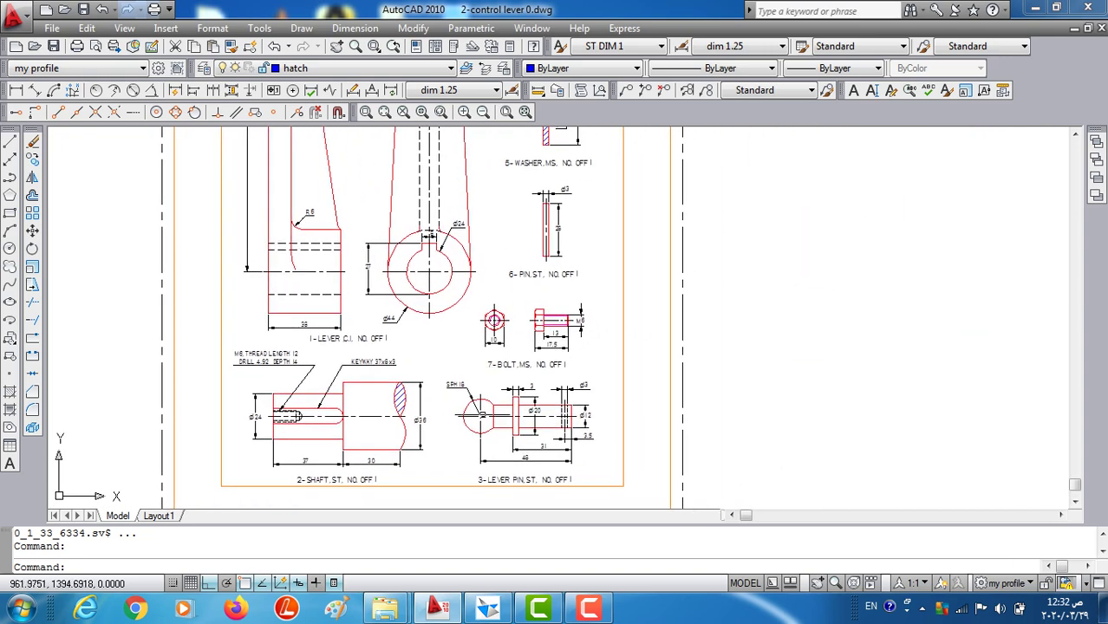
scroll(477, 445, "up", 3)
scroll(477, 446, "up", 1)
middle_click_drag(477, 445, 450, 342)
scroll(450, 342, "up", 1)
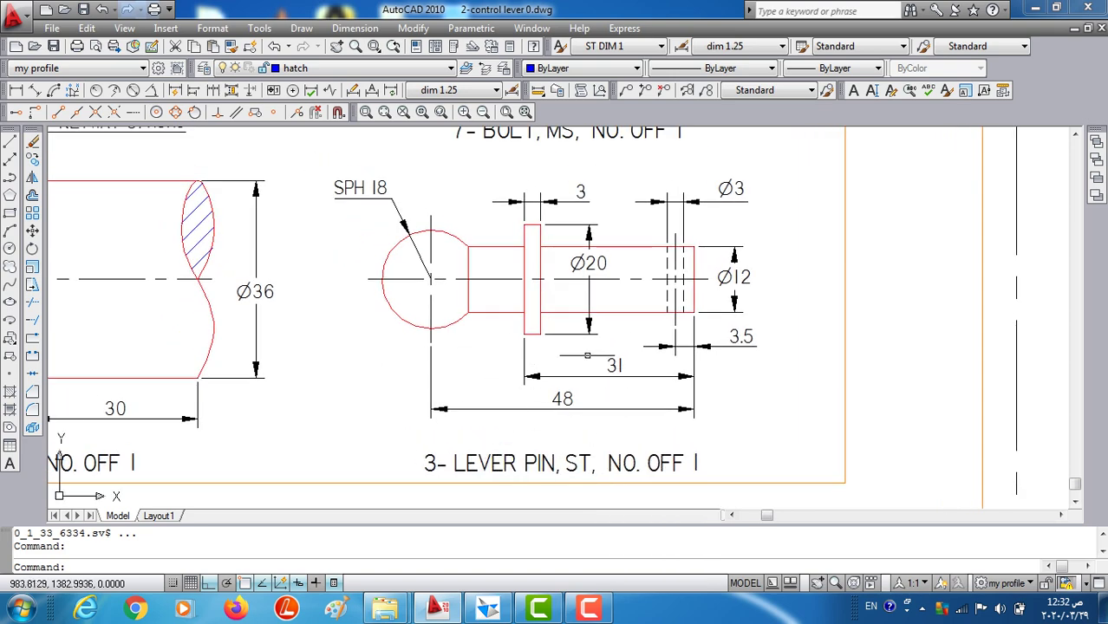
mouse_move(591, 472)
middle_mouse_down()
mouse_move(595, 520)
mouse_move(600, 478)
mouse_move(602, 490)
middle_mouse_up()
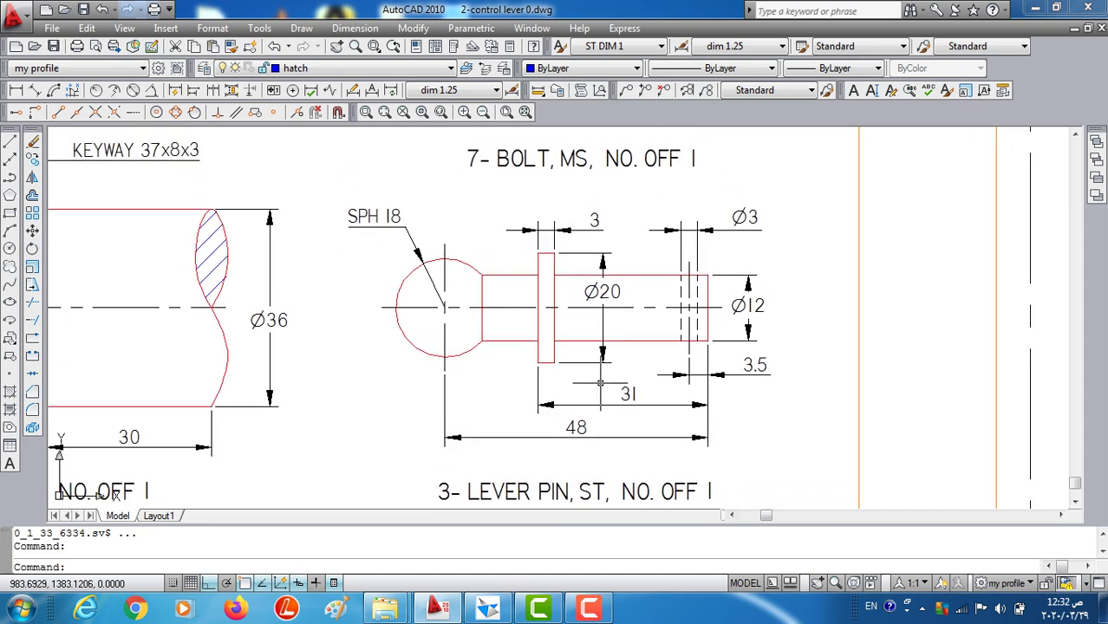
middle_click_drag(605, 365, 604, 429)
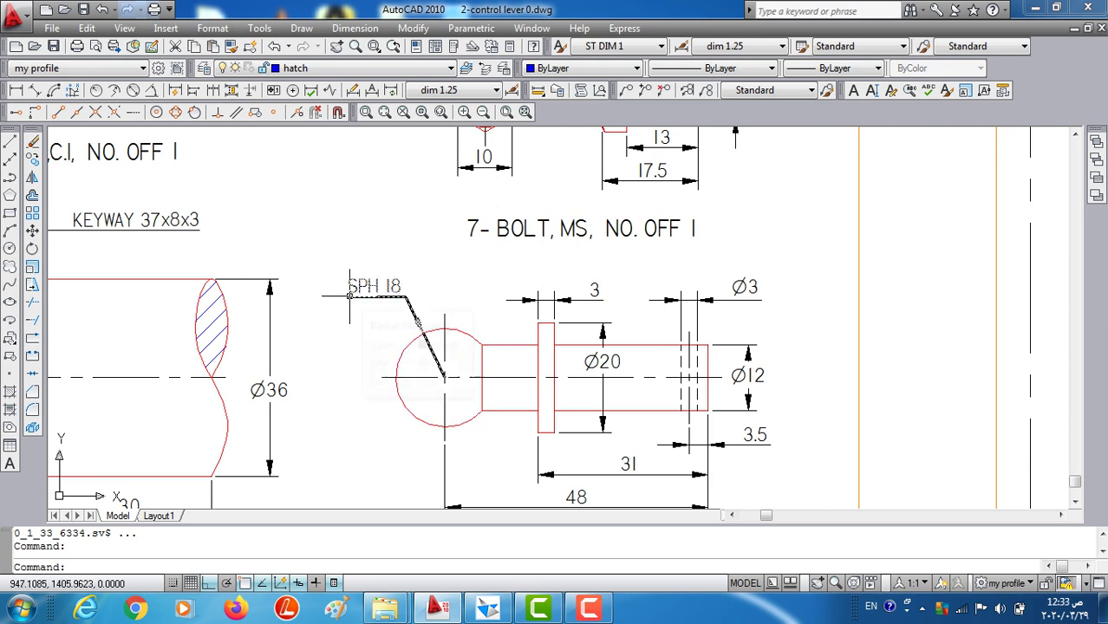
scroll(381, 293, "up", 2)
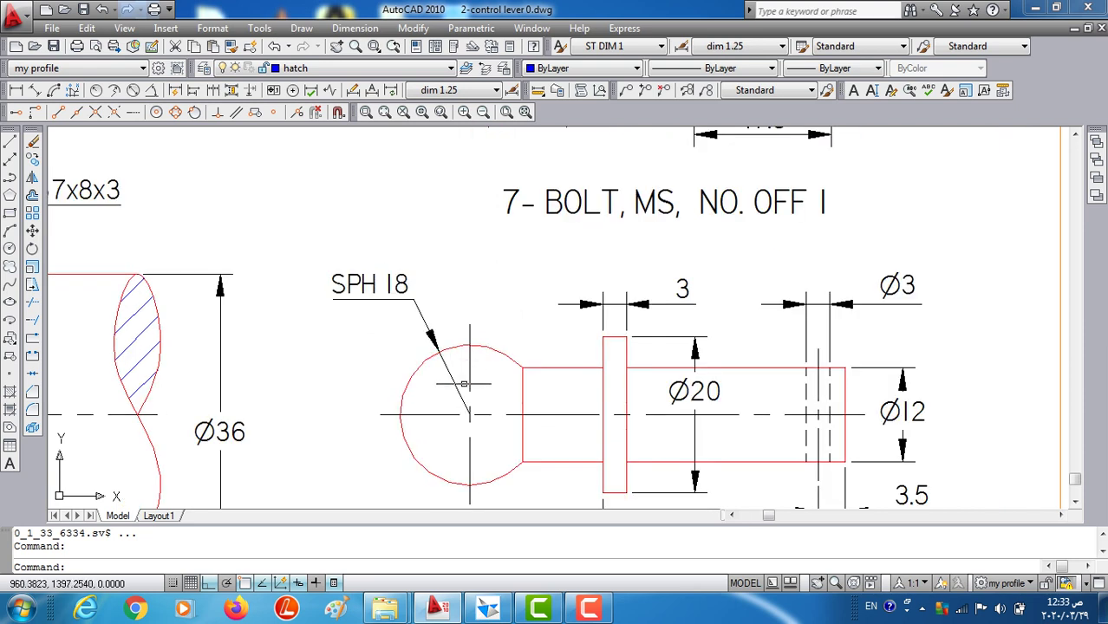
scroll(473, 370, "down", 2)
scroll(394, 416, "up", 1)
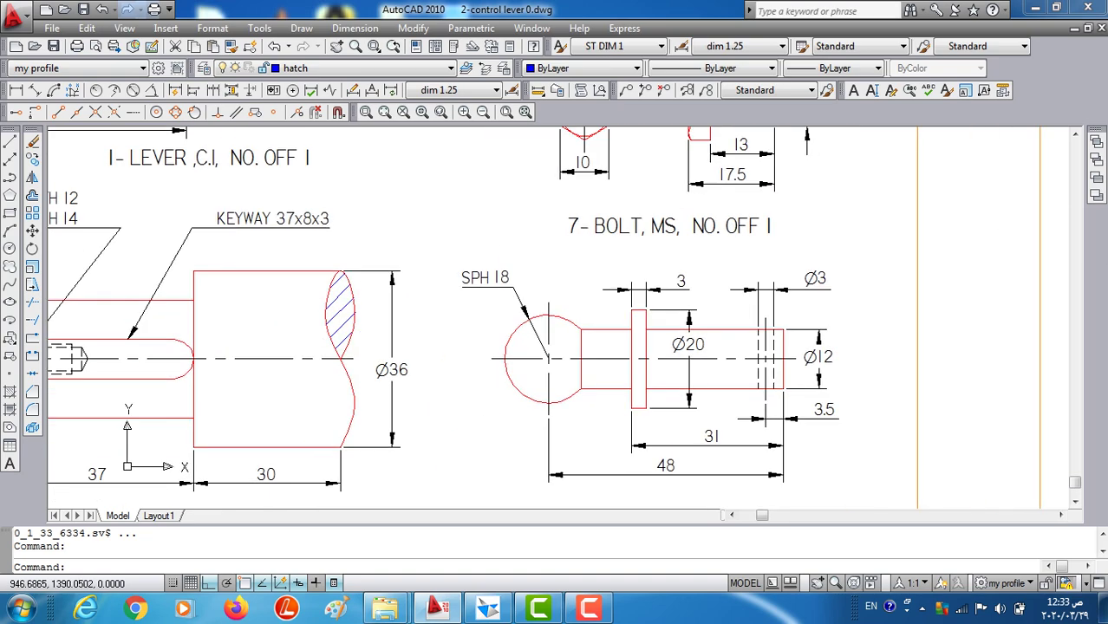
middle_click_drag(627, 394, 564, 381)
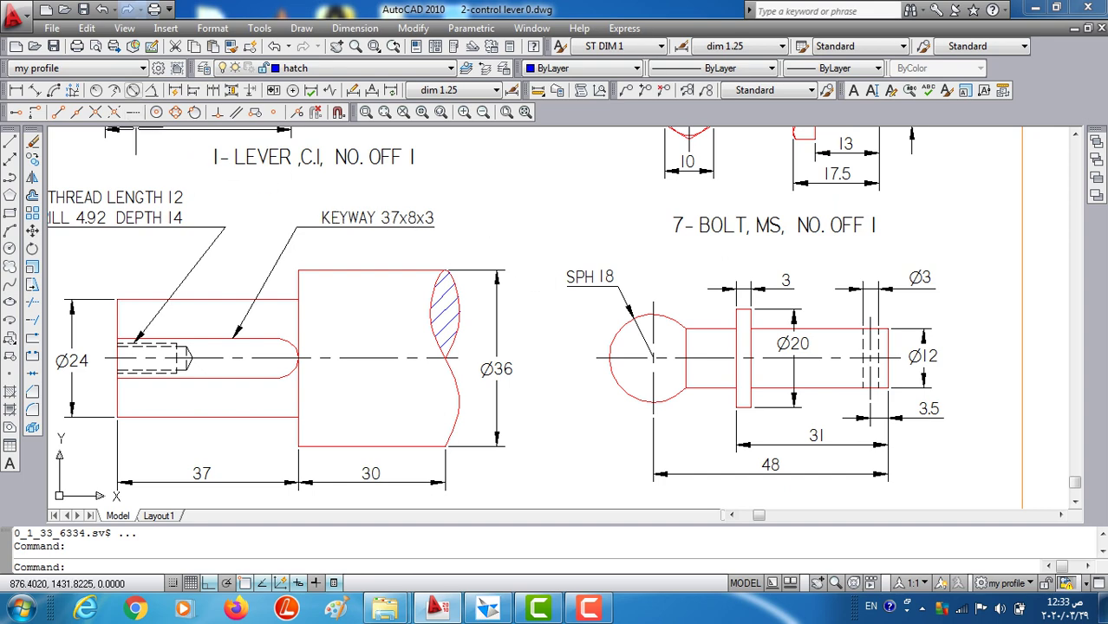
left_click(132, 90)
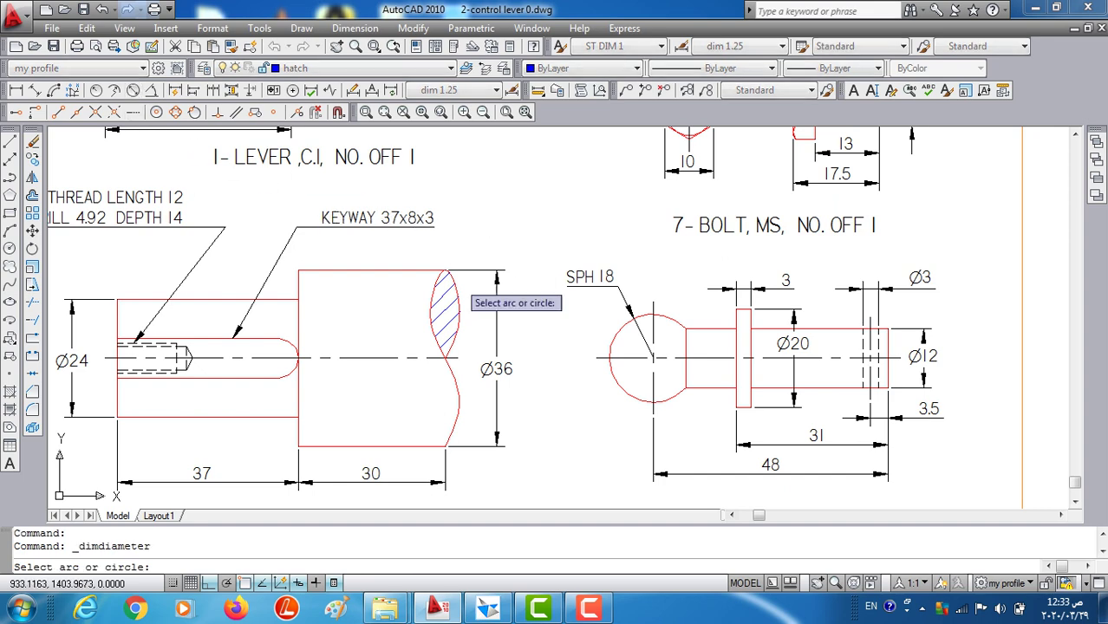
left_click(619, 387)
left_click(600, 411)
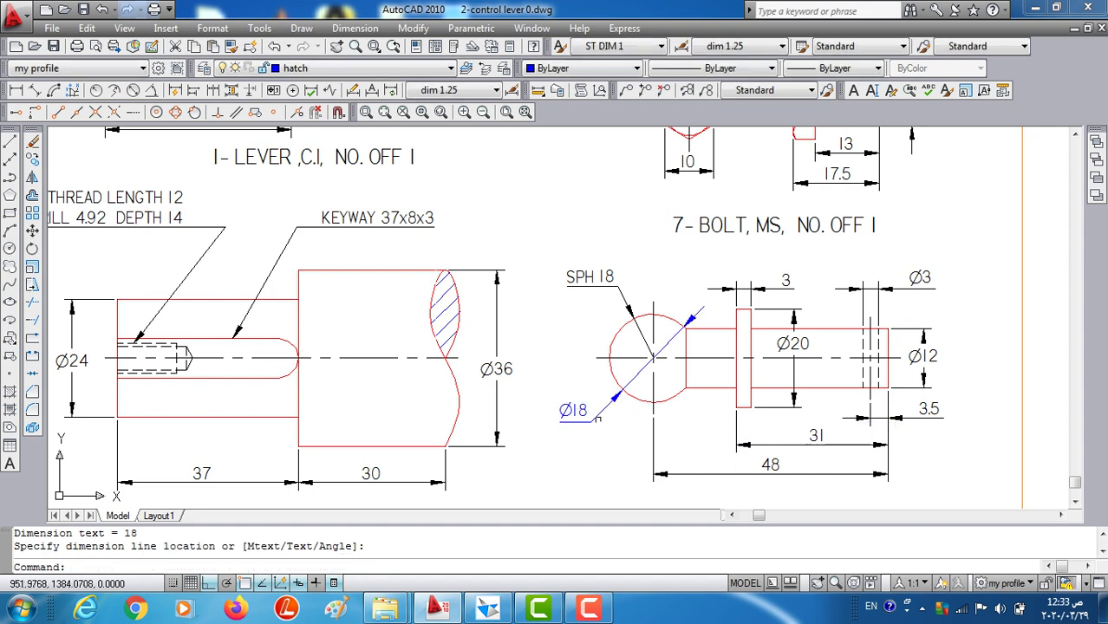
left_click(603, 387)
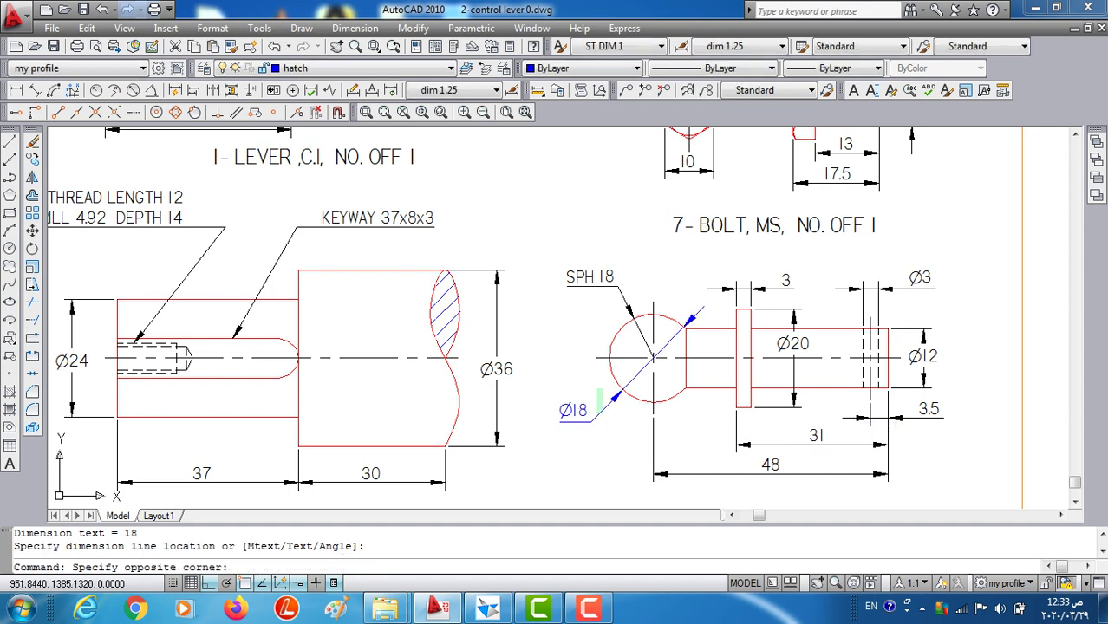
left_click(565, 447)
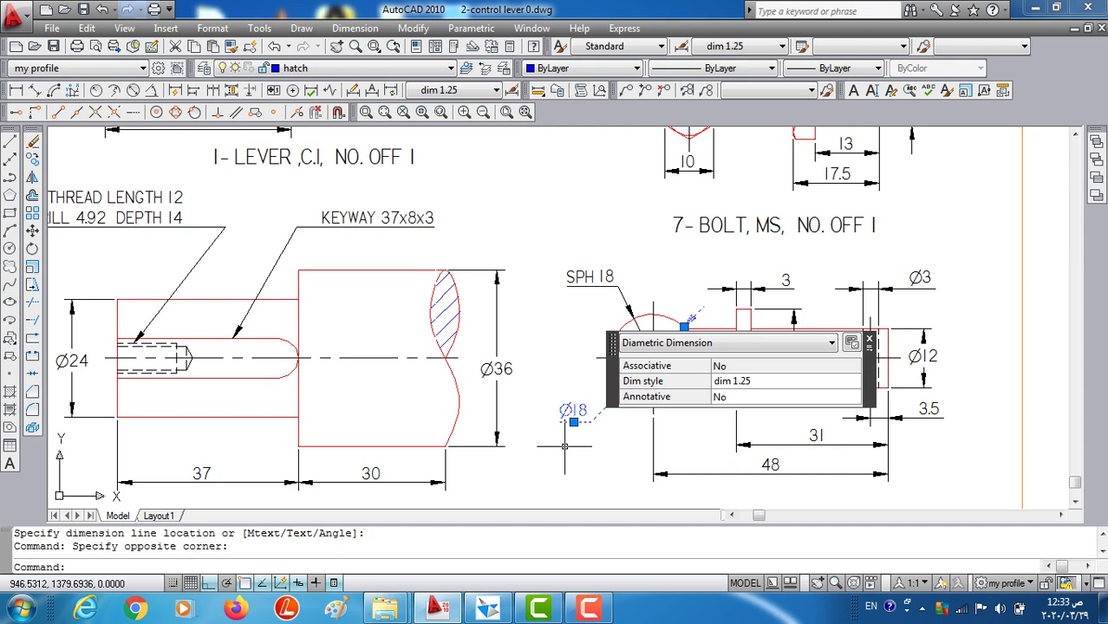
key("Delete")
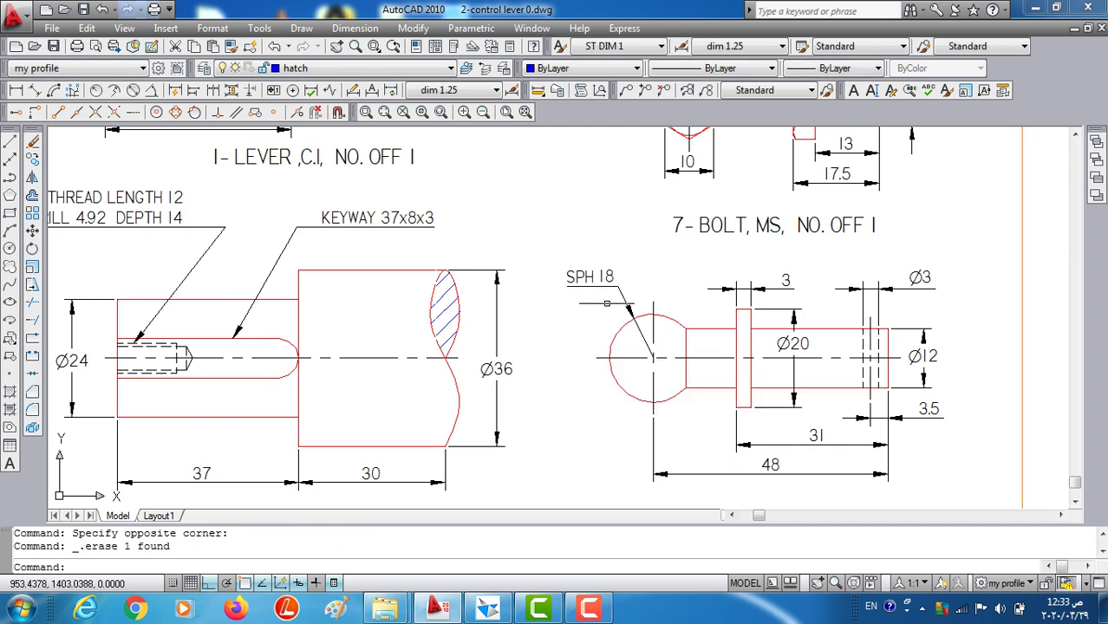
scroll(590, 292, "up", 2)
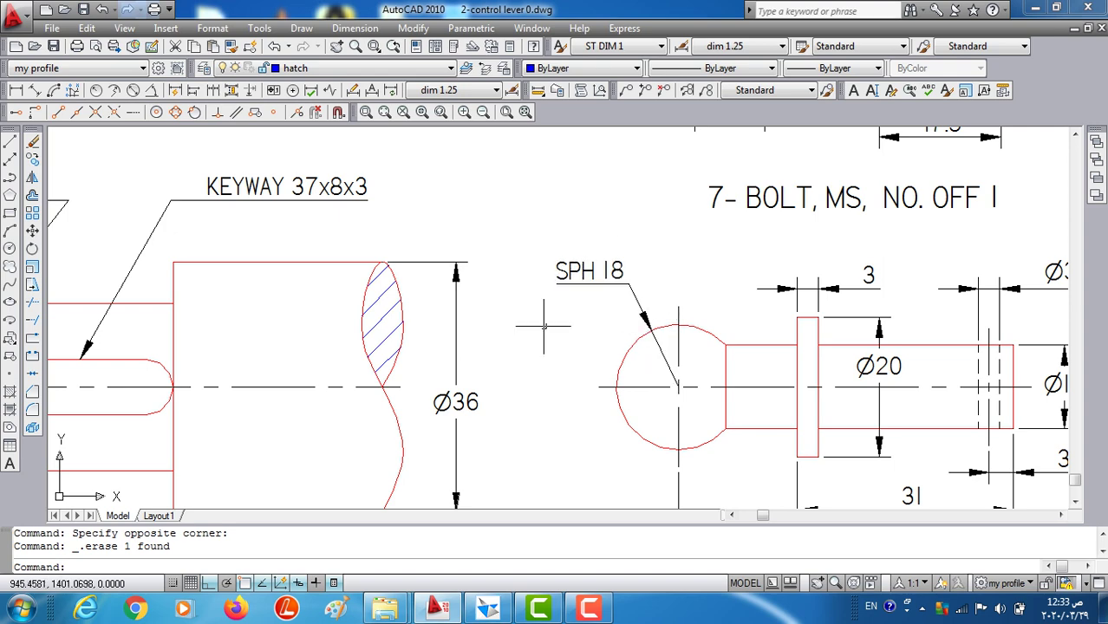
scroll(573, 346, "down", 2)
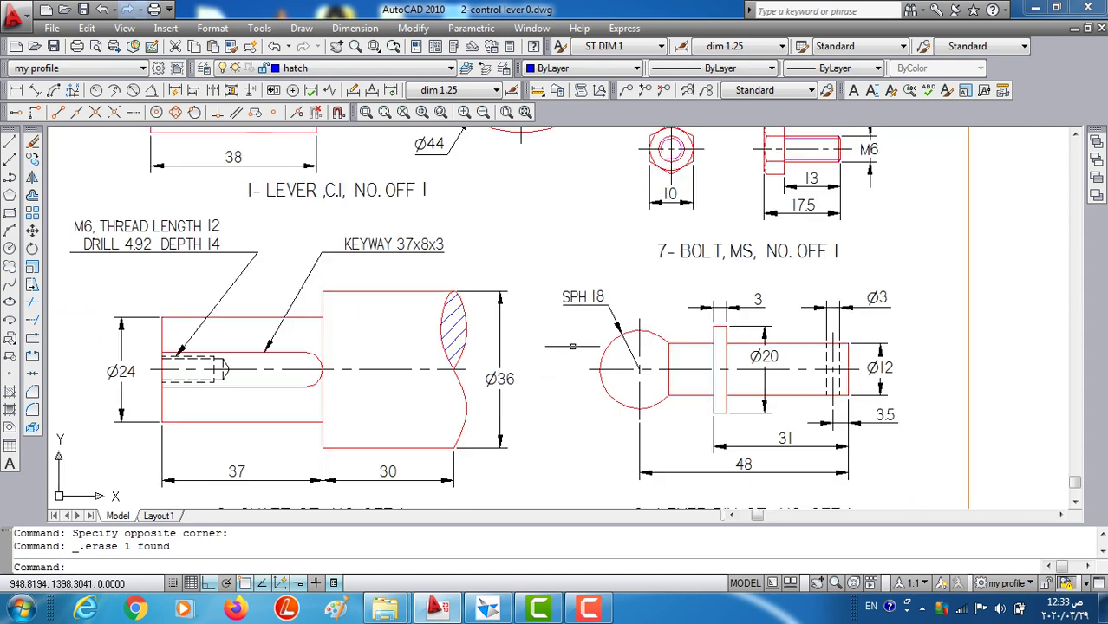
middle_click_drag(565, 400, 487, 416)
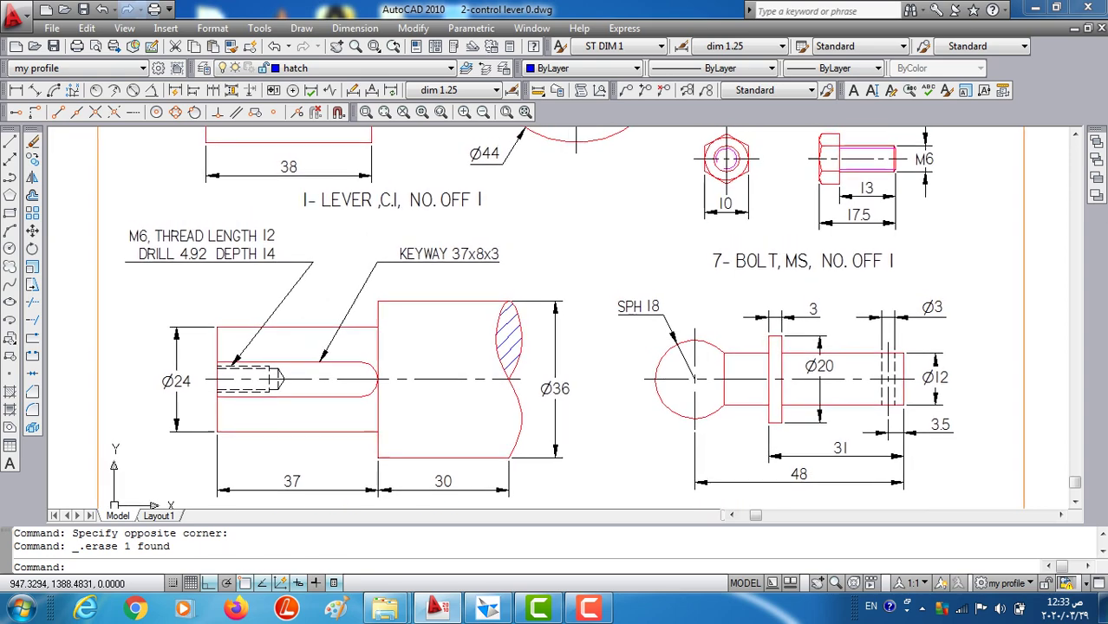
middle_click_drag(711, 401, 591, 382)
scroll(591, 382, "up", 2)
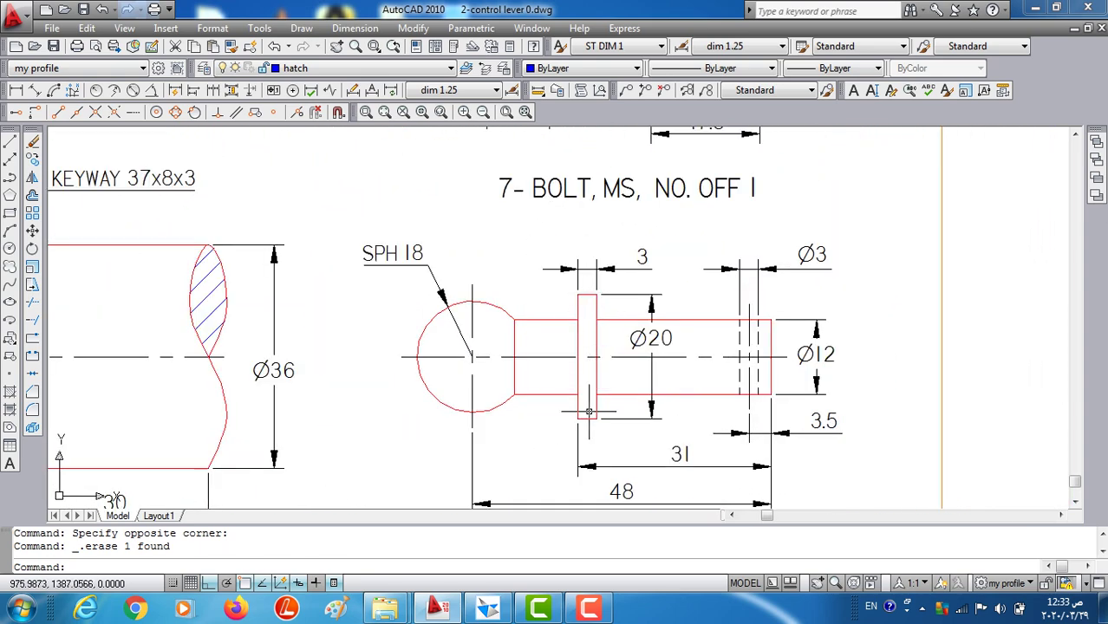
left_click(805, 269)
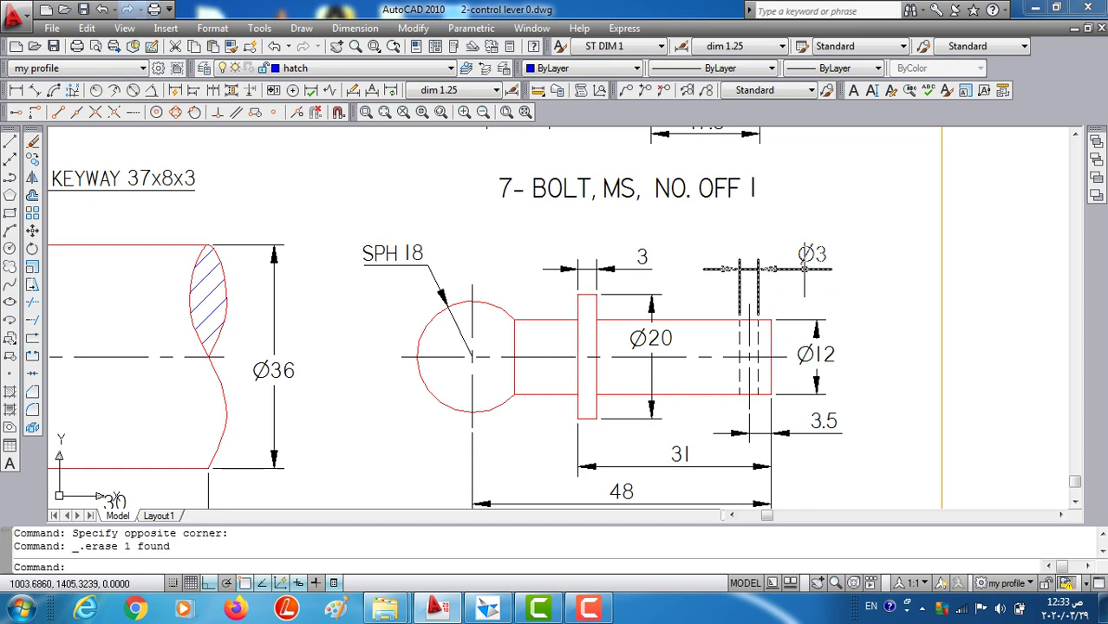
key("Escape")
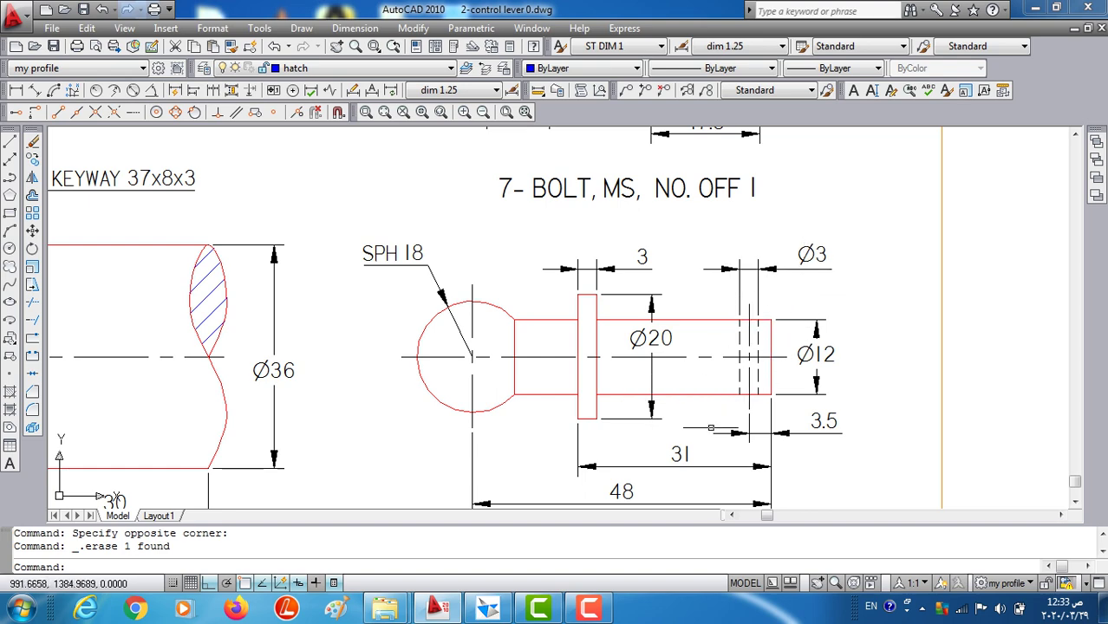
scroll(643, 452, "down", 5)
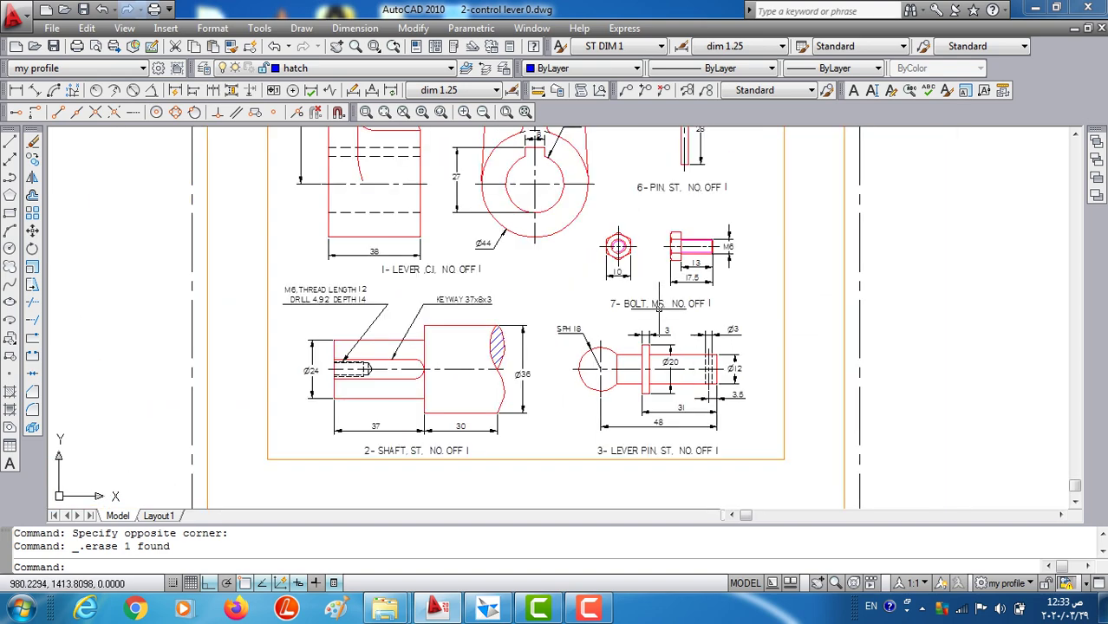
scroll(658, 308, "up", 2)
scroll(645, 370, "up", 4)
middle_click_drag(639, 347, 637, 320)
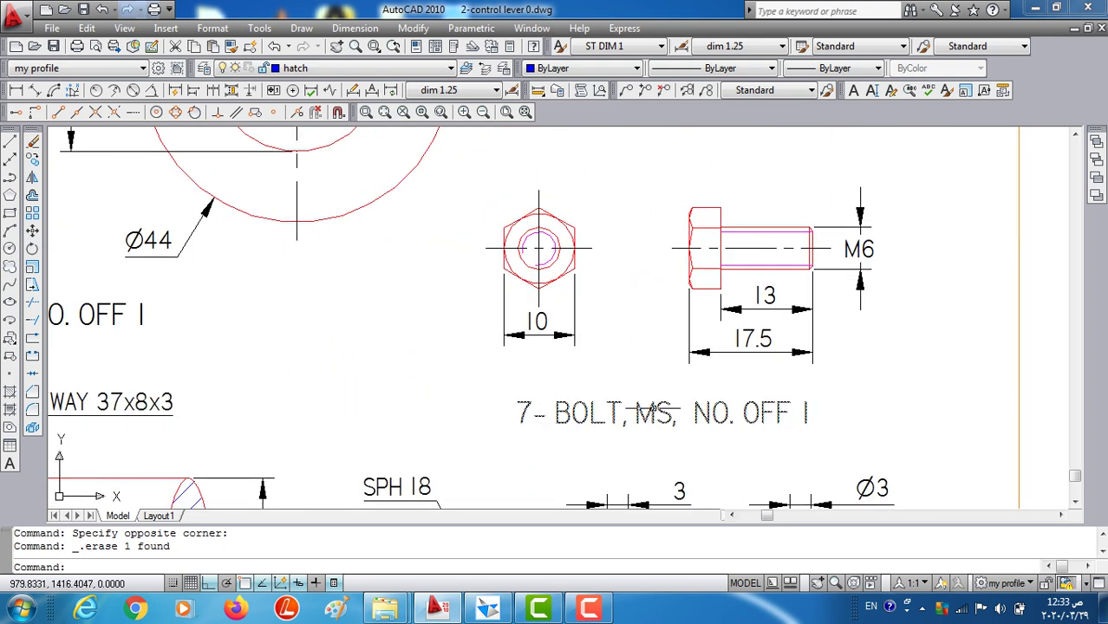
middle_click_drag(666, 367, 666, 370)
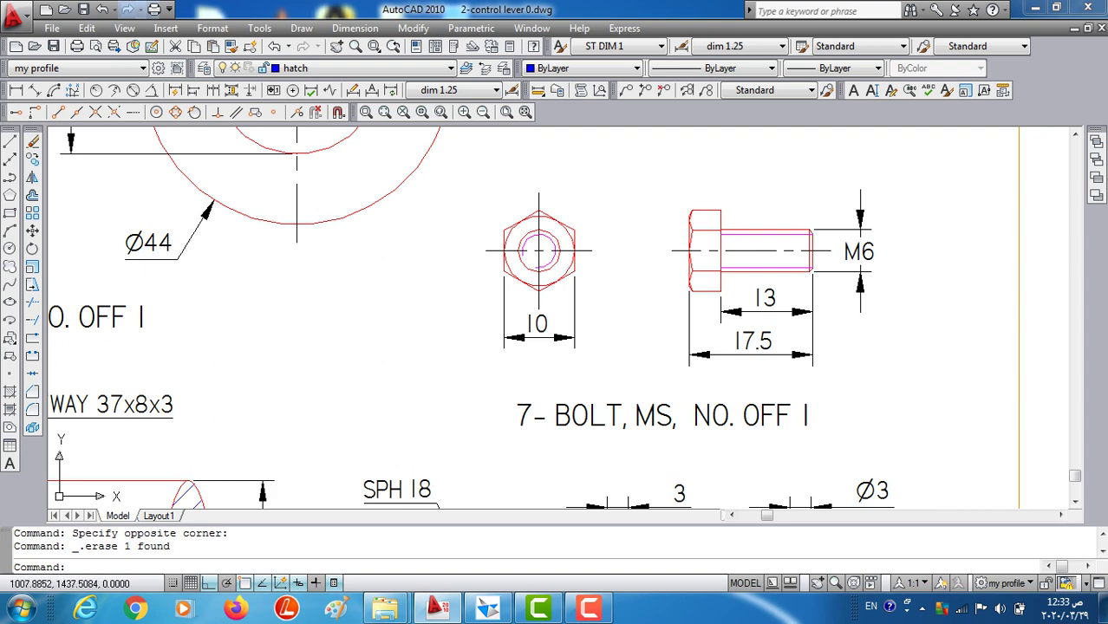
middle_click_drag(840, 312, 785, 382)
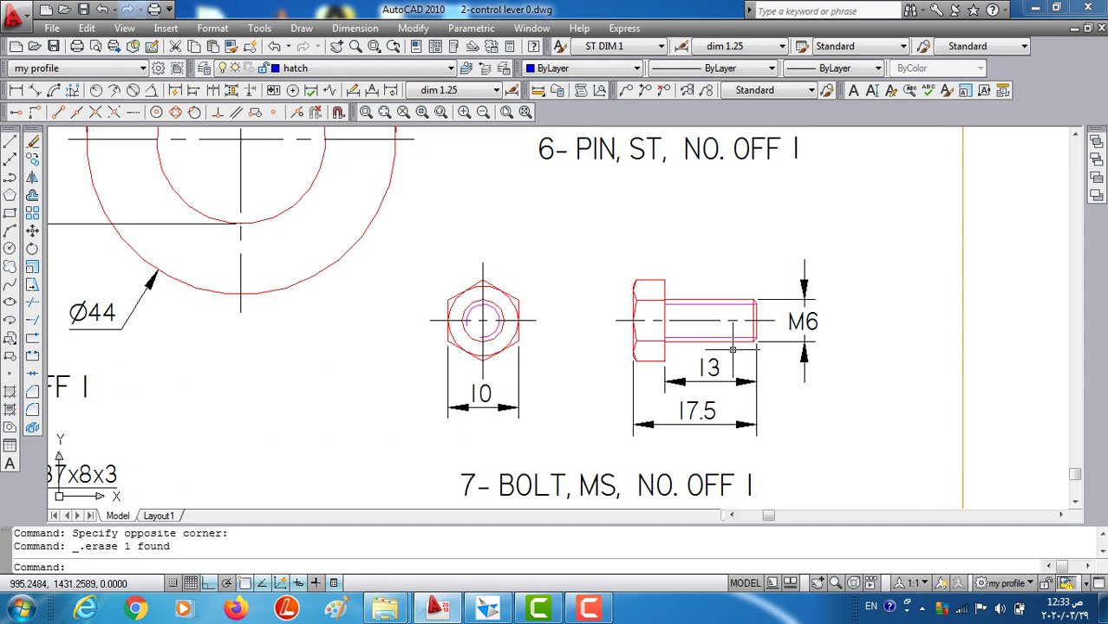
scroll(731, 319, "up", 3)
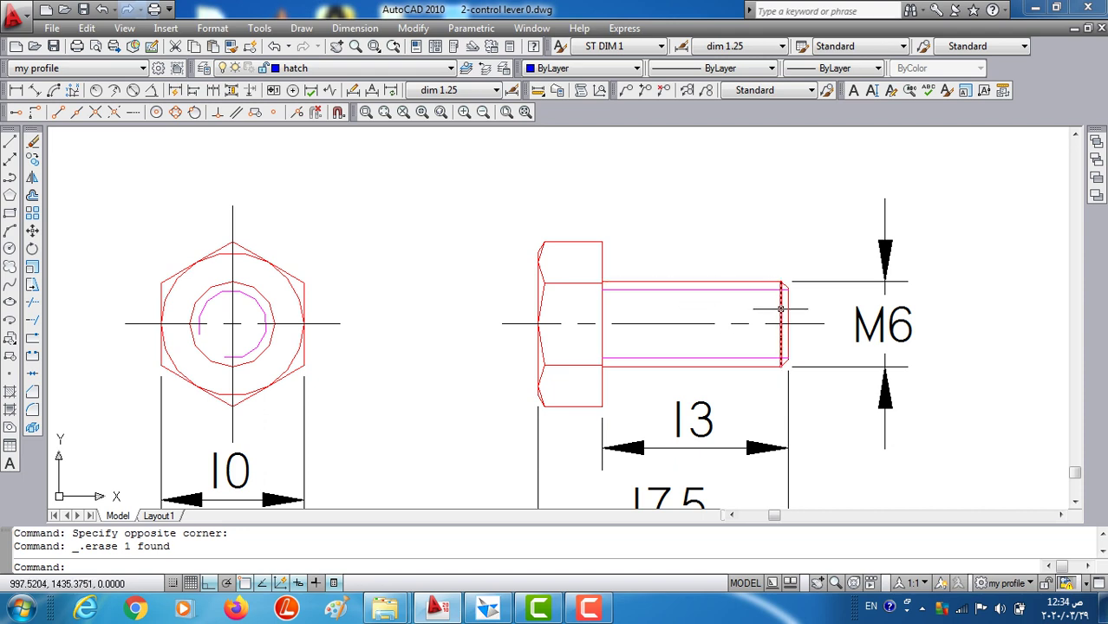
scroll(783, 295, "up", 5)
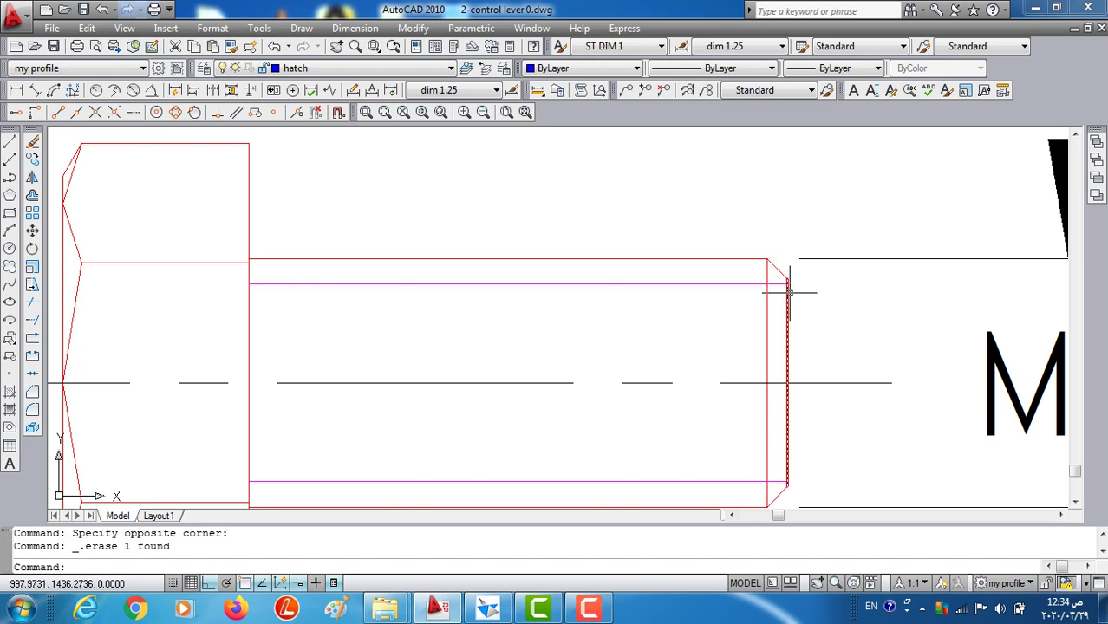
scroll(782, 295, "down", 4)
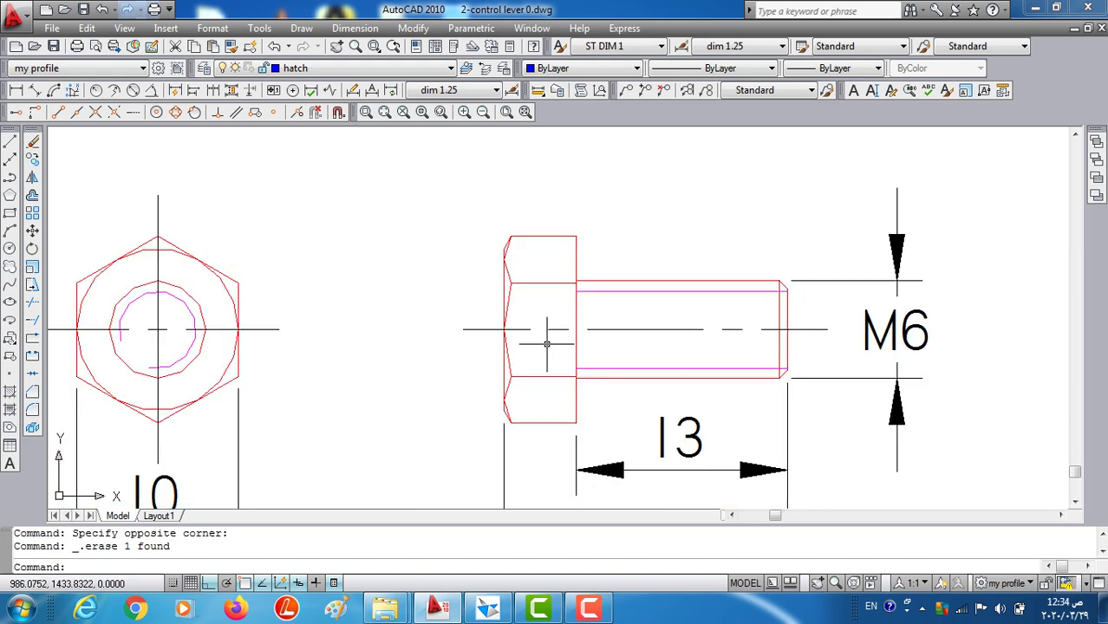
mouse_move(546, 344)
middle_mouse_down()
mouse_move(612, 347)
mouse_move(638, 376)
middle_mouse_up()
scroll(638, 354, "down", 3)
scroll(523, 425, "up", 1)
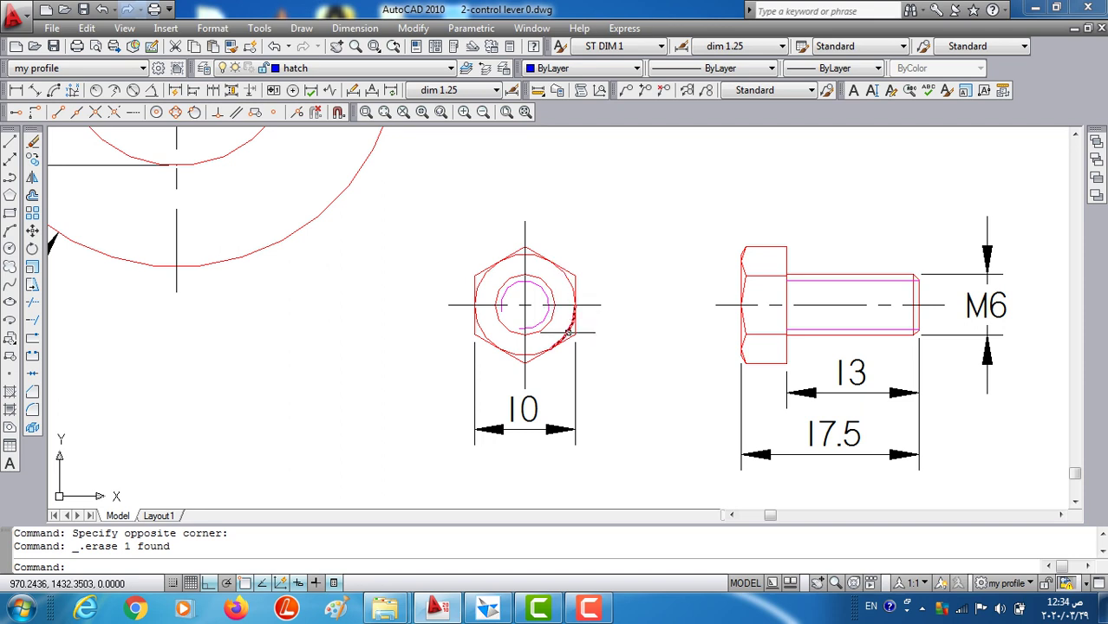
scroll(515, 304, "up", 2)
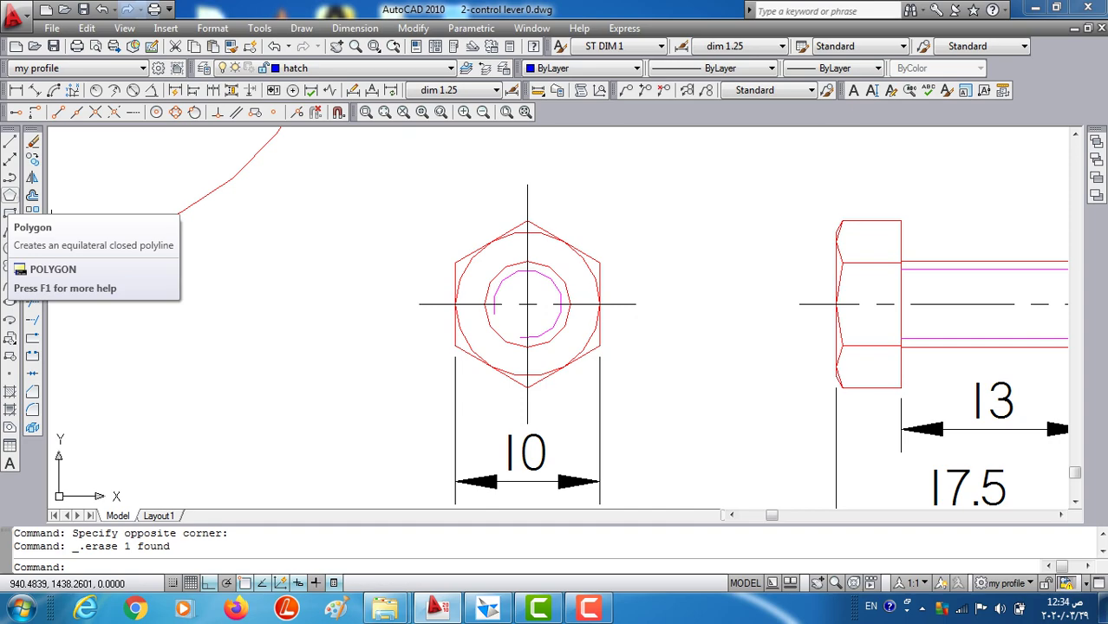
scroll(651, 252, "down", 5)
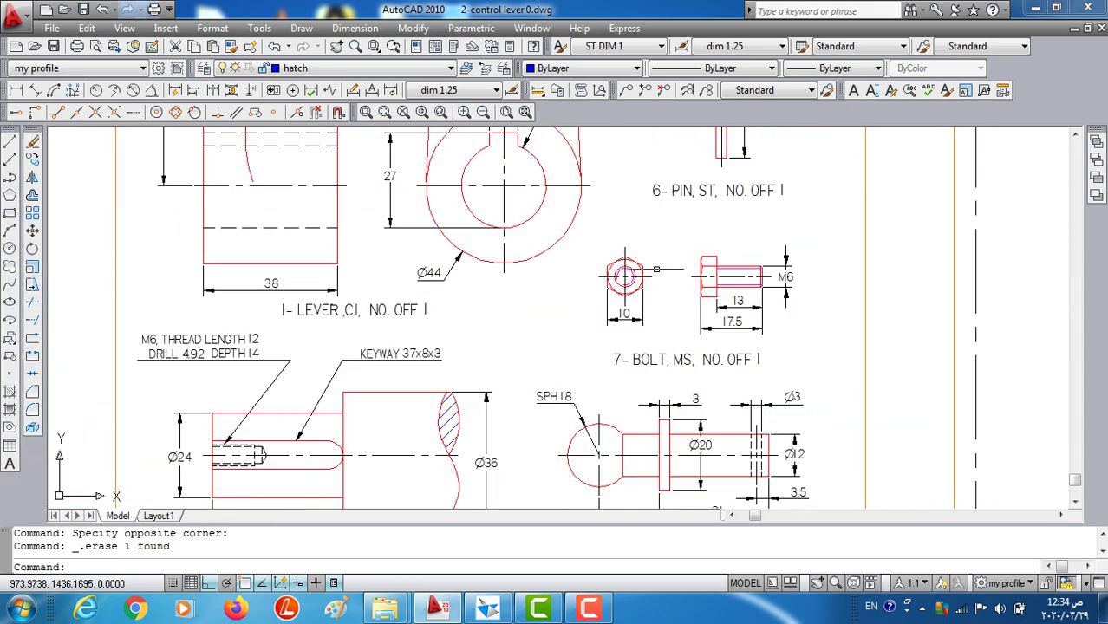
scroll(651, 252, "up", 2)
scroll(651, 252, "up", 2)
scroll(574, 310, "up", 2)
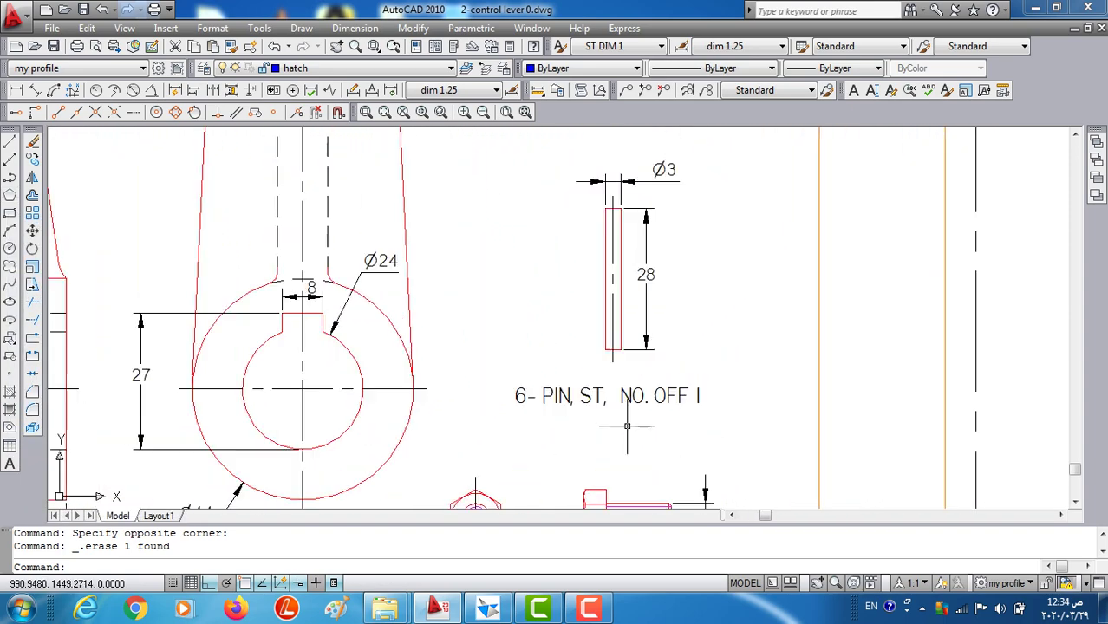
scroll(574, 310, "up", 2)
scroll(574, 309, "down", 1)
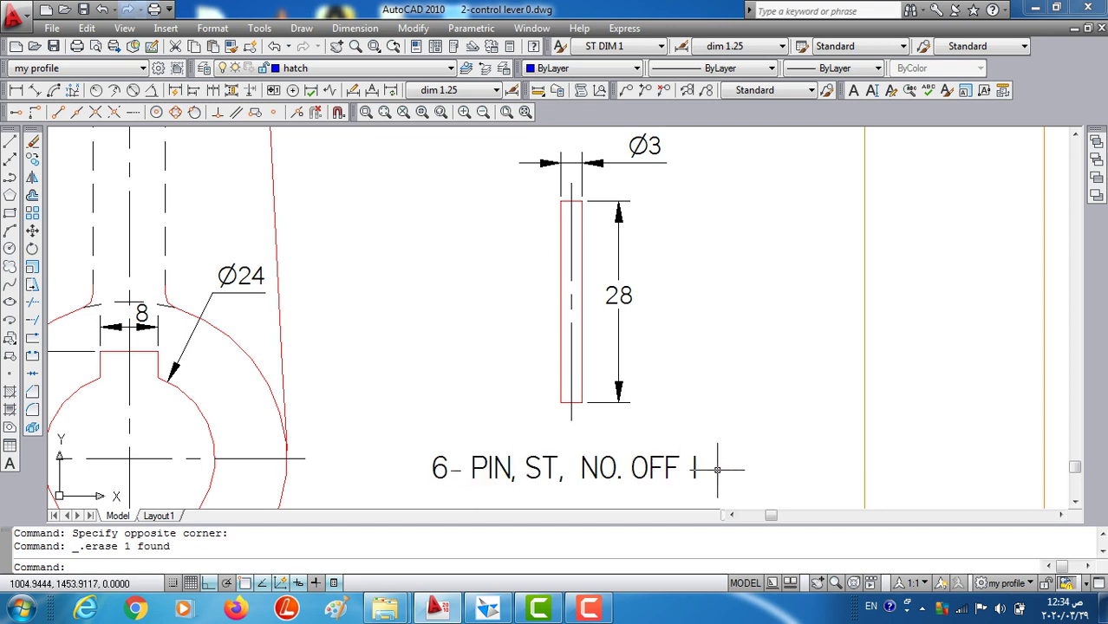
scroll(684, 372, "down", 2)
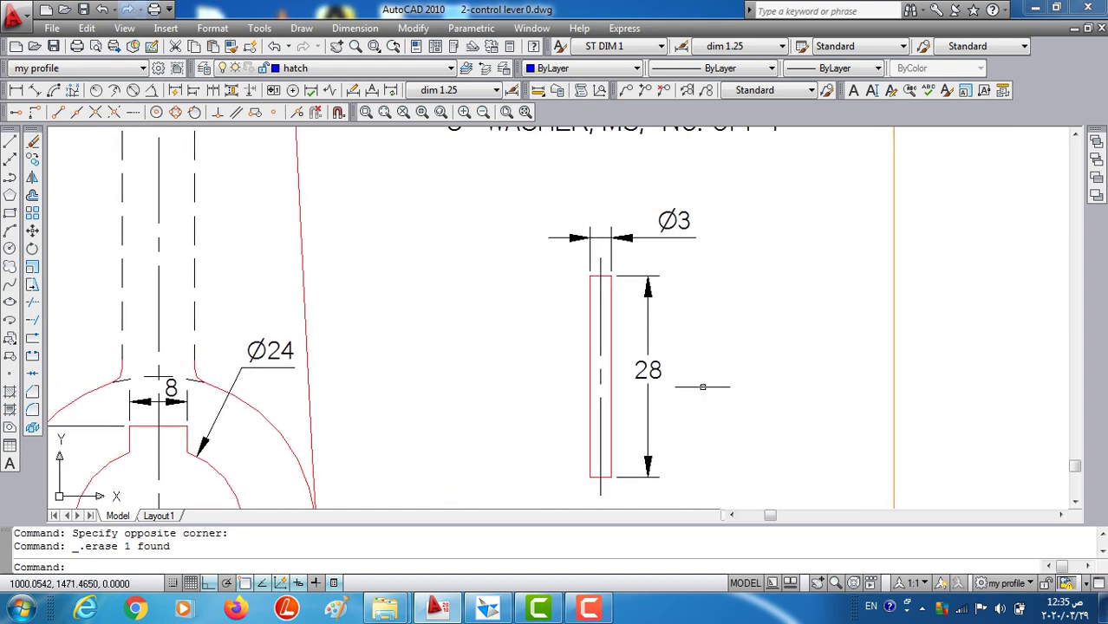
scroll(694, 347, "down", 2)
mouse_move(683, 316)
middle_mouse_down()
mouse_move(664, 377)
mouse_move(659, 464)
middle_mouse_up()
scroll(658, 407, "up", 2)
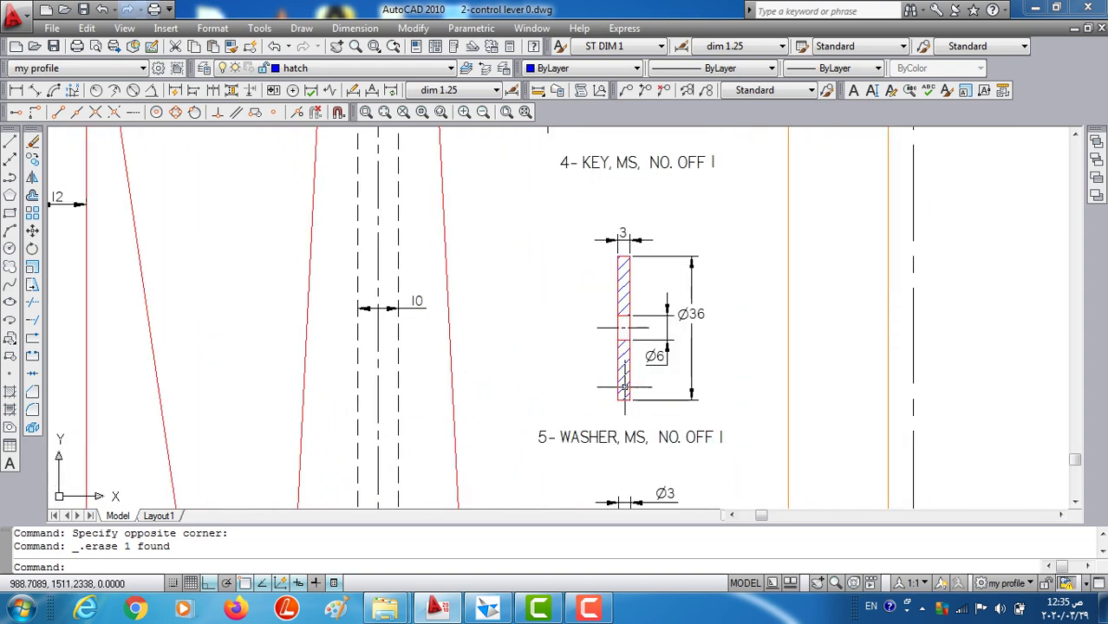
mouse_move(589, 382)
middle_mouse_down()
mouse_move(568, 330)
mouse_move(566, 380)
middle_mouse_up()
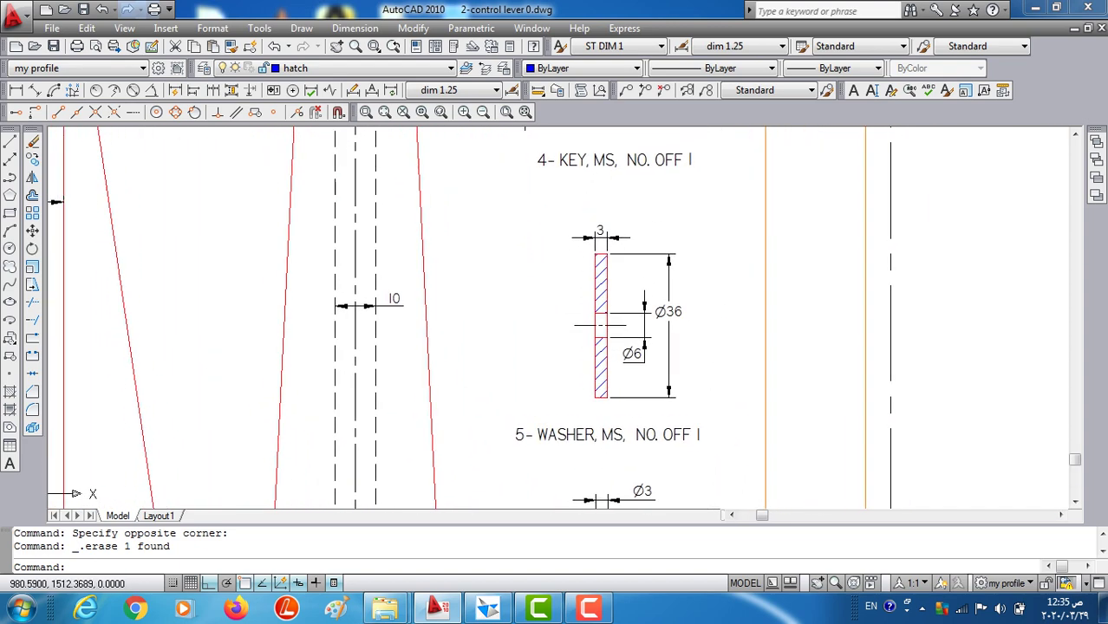
middle_click_drag(607, 347, 599, 323)
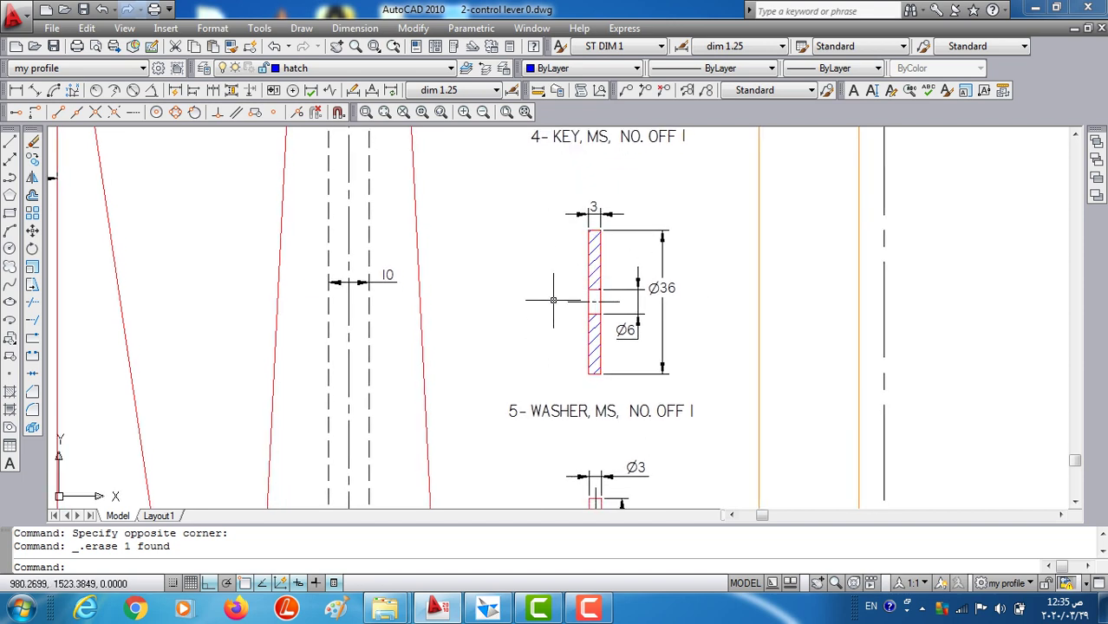
middle_click_drag(553, 300, 558, 448)
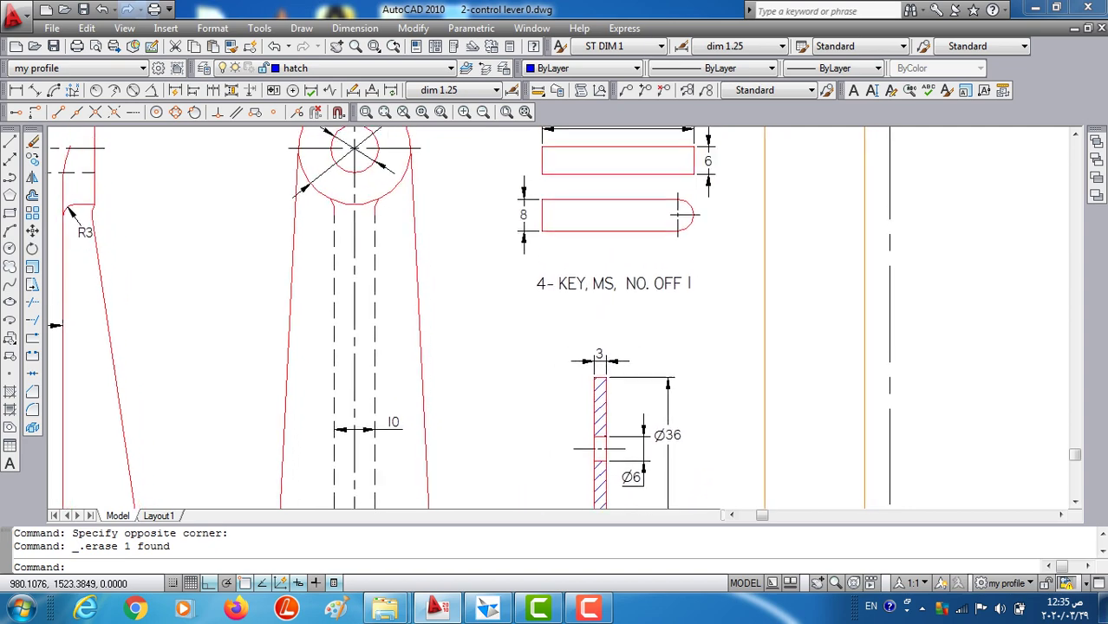
middle_click_drag(627, 197, 625, 301)
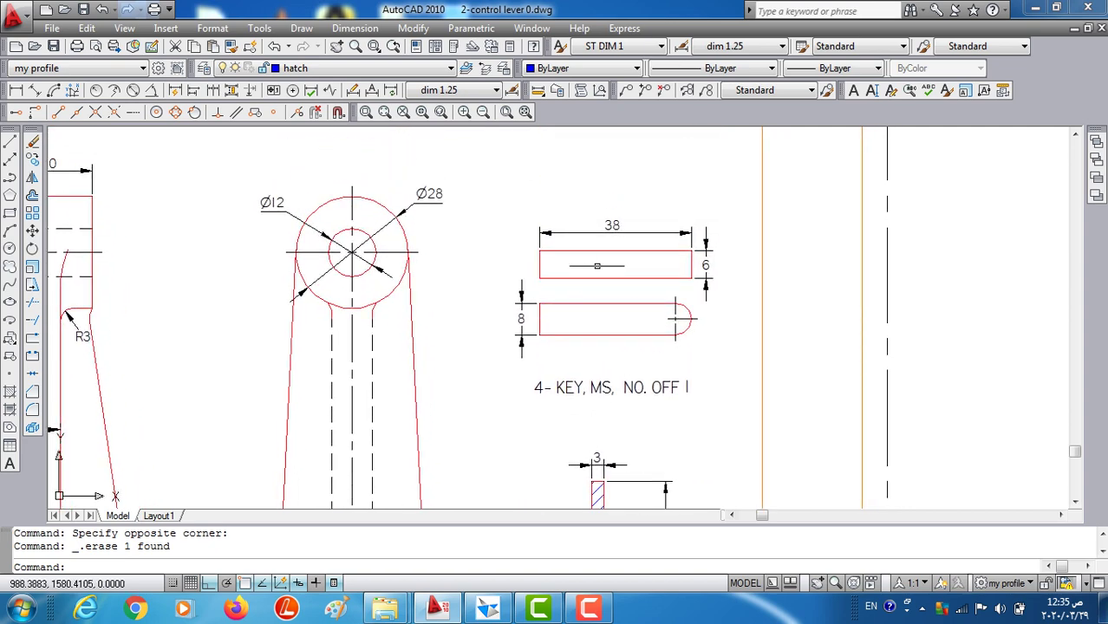
scroll(591, 416, "up", 3)
scroll(591, 416, "up", 2)
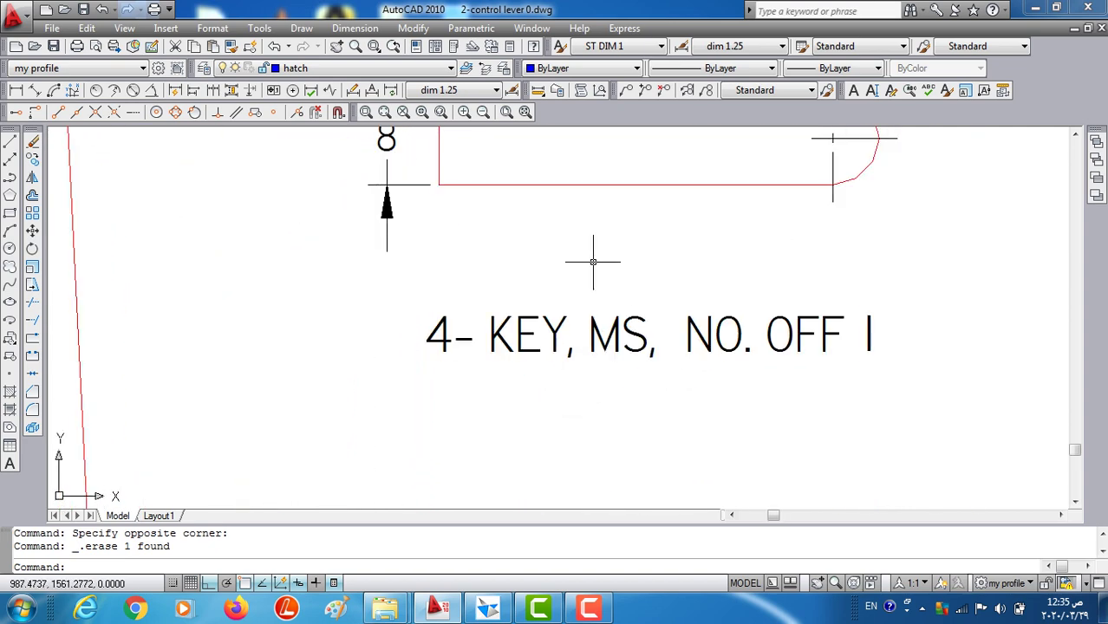
middle_click_drag(593, 261, 595, 285)
scroll(630, 384, "down", 4)
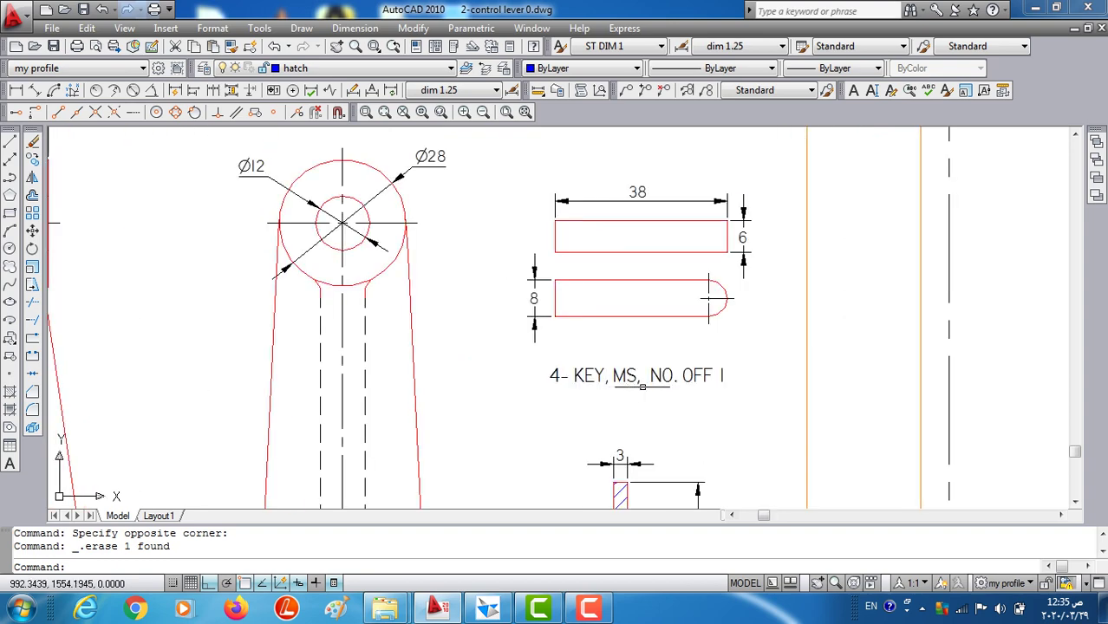
scroll(646, 260, "down", 1)
scroll(648, 317, "down", 1)
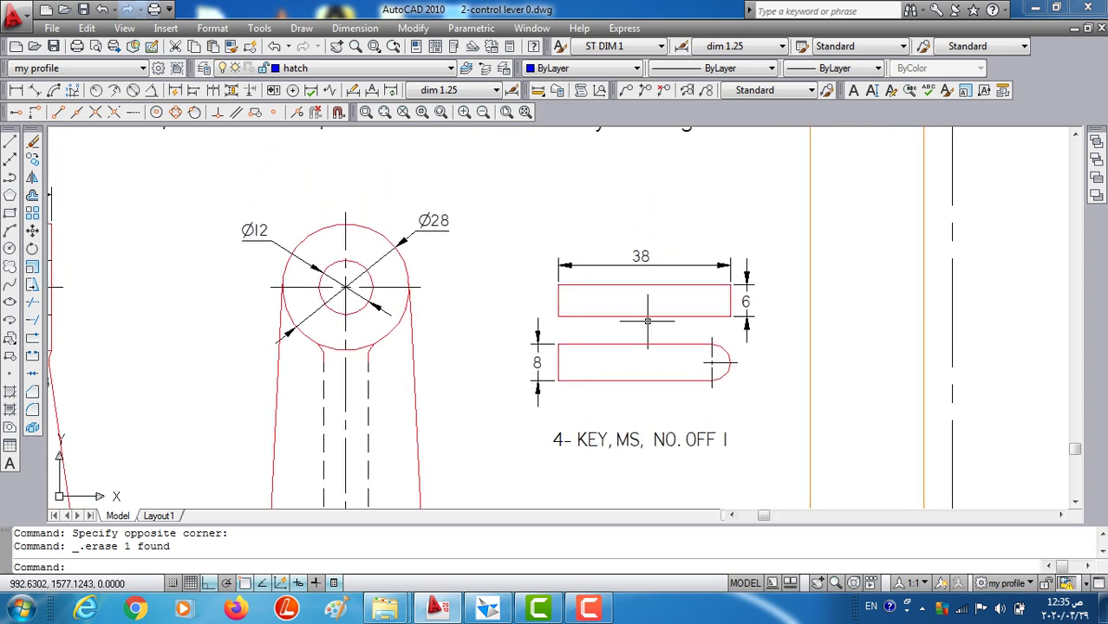
scroll(579, 293, "down", 2)
- Zoom out past the exercise sheet to see it and its neighbours in model space
scroll(390, 416, "up", 3)
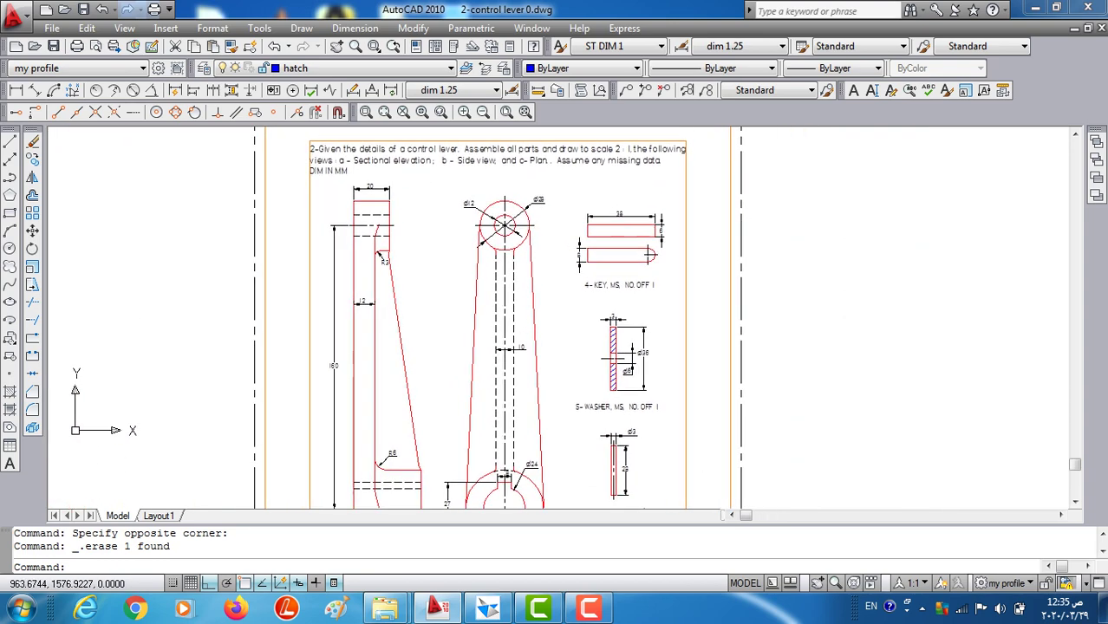
scroll(513, 369, "down", 3)
middle_click_drag(512, 369, 520, 217)
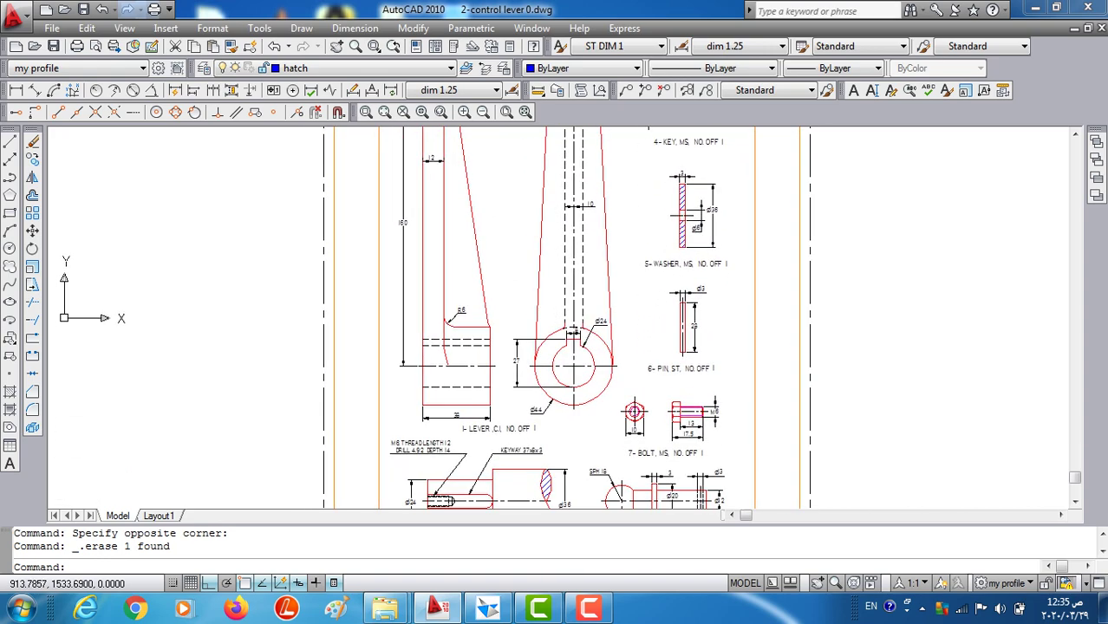
scroll(525, 234, "down", 2)
scroll(527, 239, "down", 2)
scroll(527, 240, "down", 1)
middle_click_drag(534, 130, 537, 260)
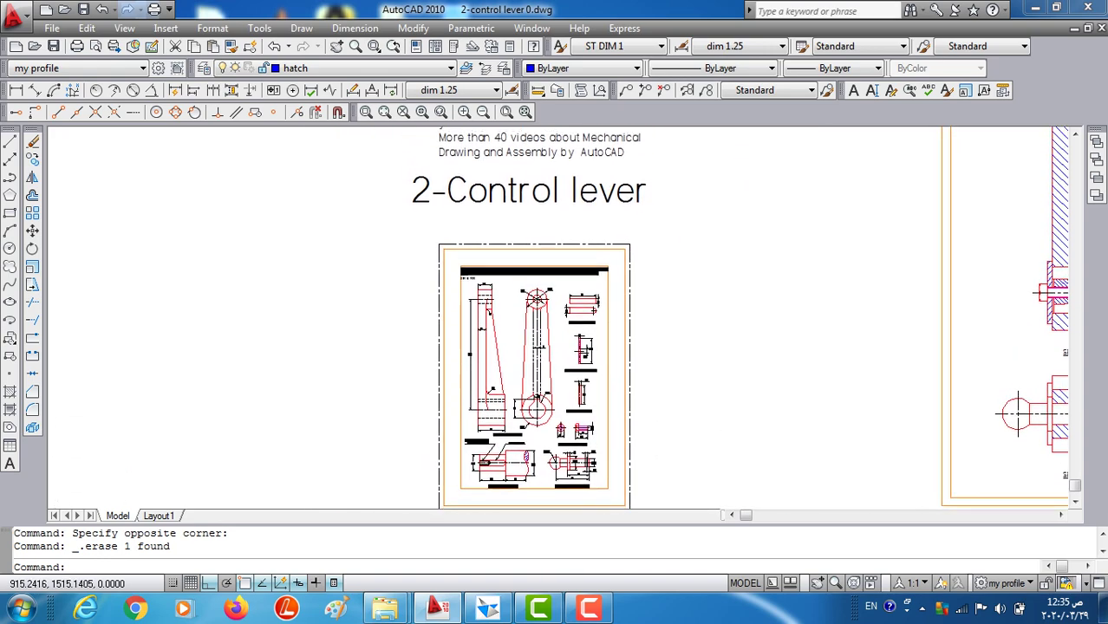
- Zoom in on the control lever's hatched sectional elevation and side view
scroll(540, 261, "up", 1)
scroll(569, 357, "down", 3)
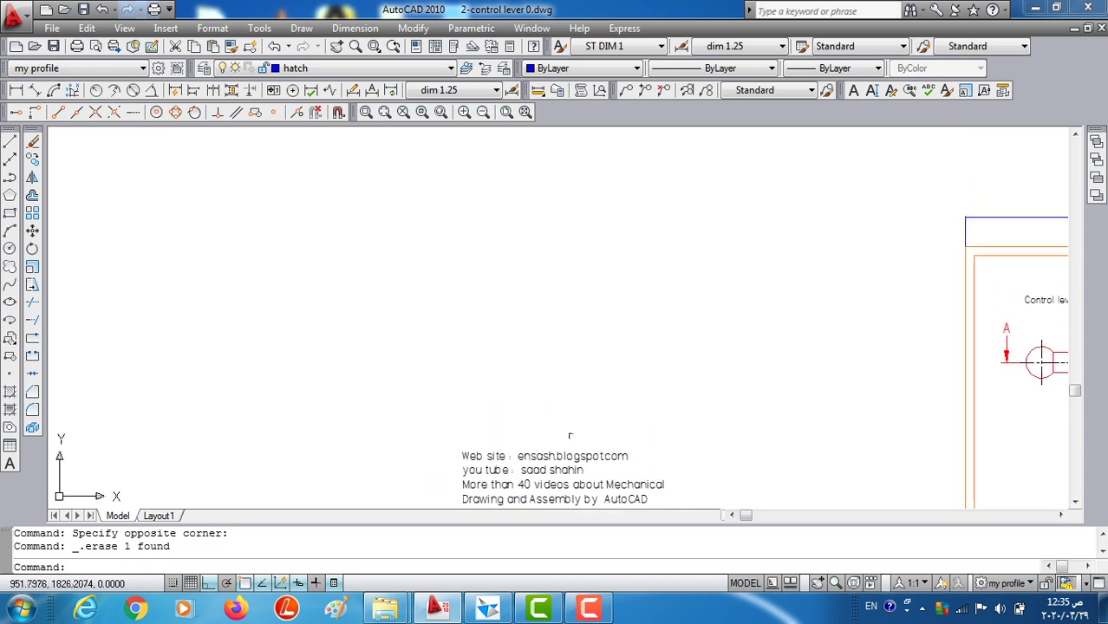
scroll(573, 349, "down", 2)
scroll(642, 260, "up", 3)
scroll(647, 266, "up", 1)
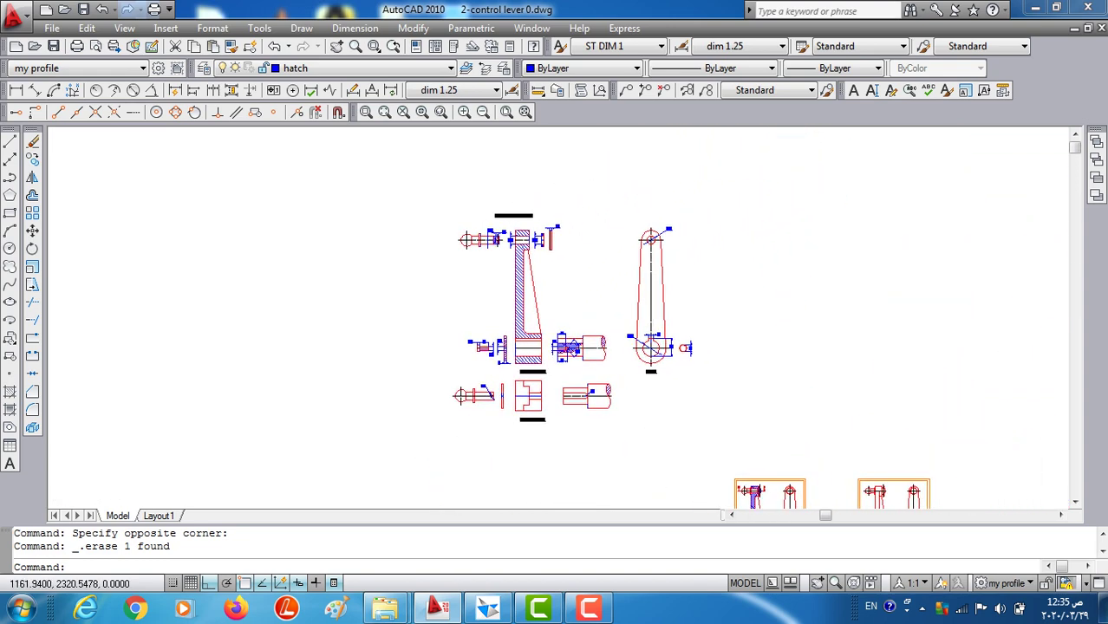
scroll(647, 266, "up", 1)
scroll(647, 266, "up", 1)
scroll(647, 266, "up", 1)
- Pan across the drill detail and down to the sectional plan below the elevation
middle_click_drag(575, 389, 576, 397)
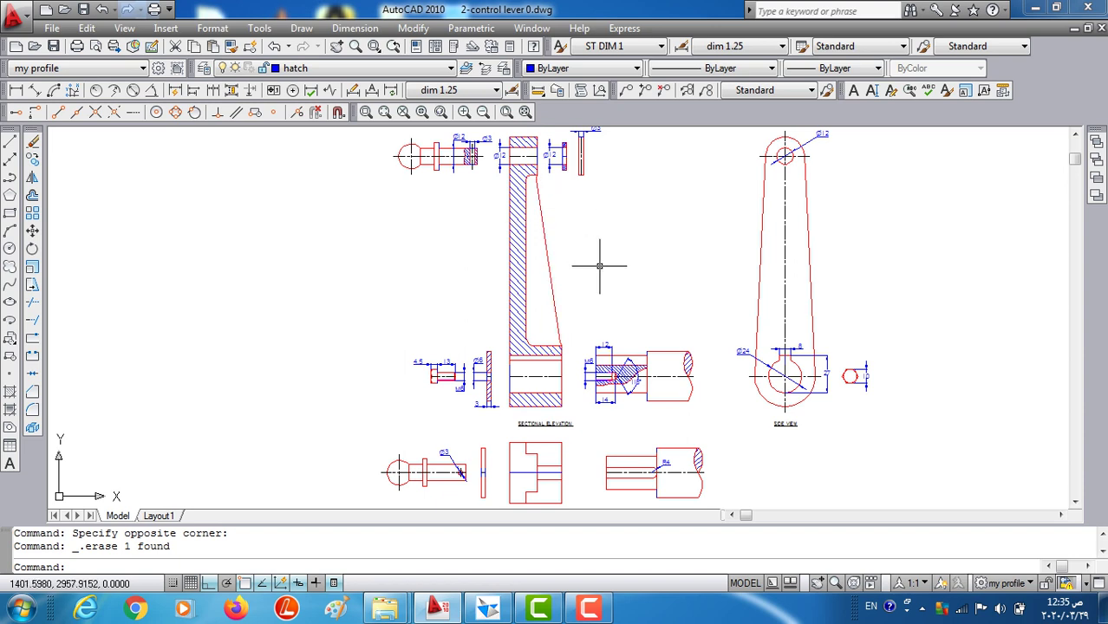
middle_click_drag(599, 266, 589, 259)
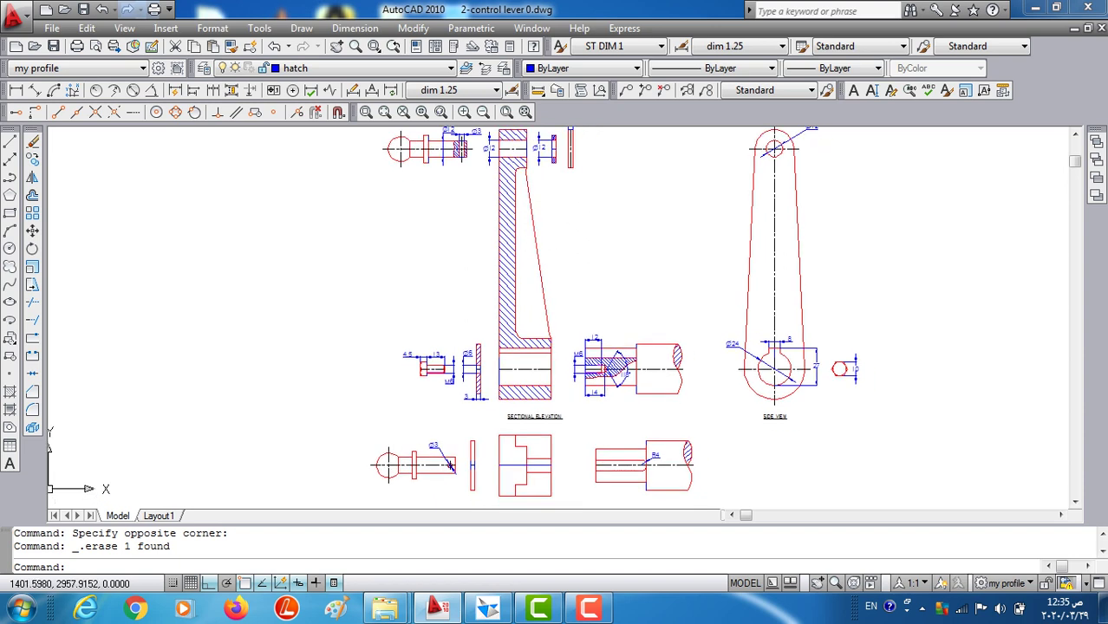
scroll(624, 384, "up", 4)
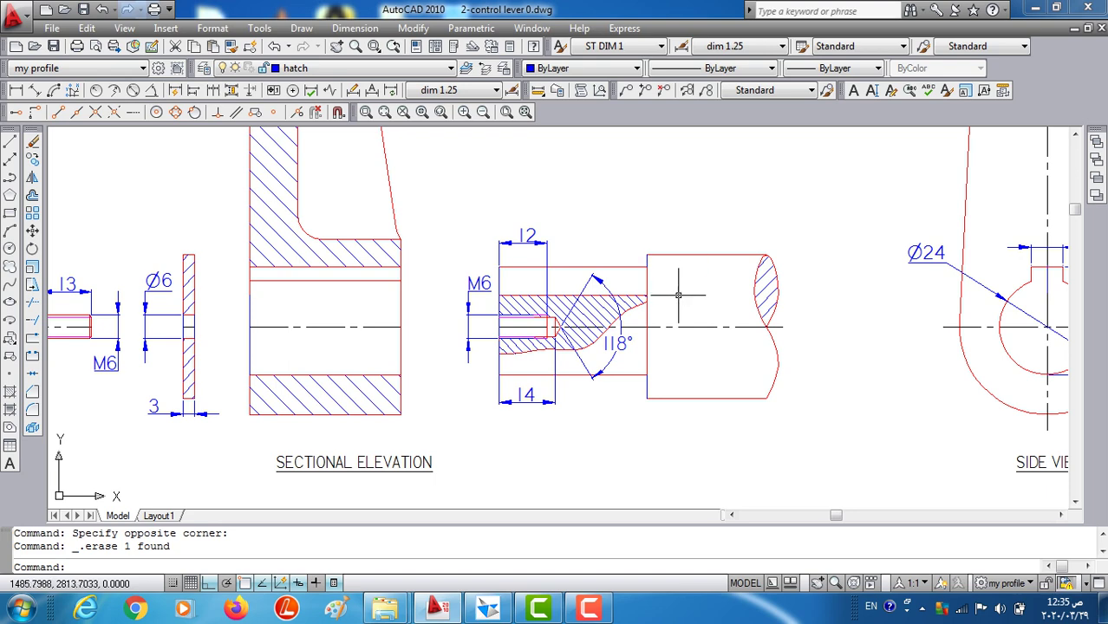
scroll(678, 296, "down", 2)
scroll(561, 306, "up", 3)
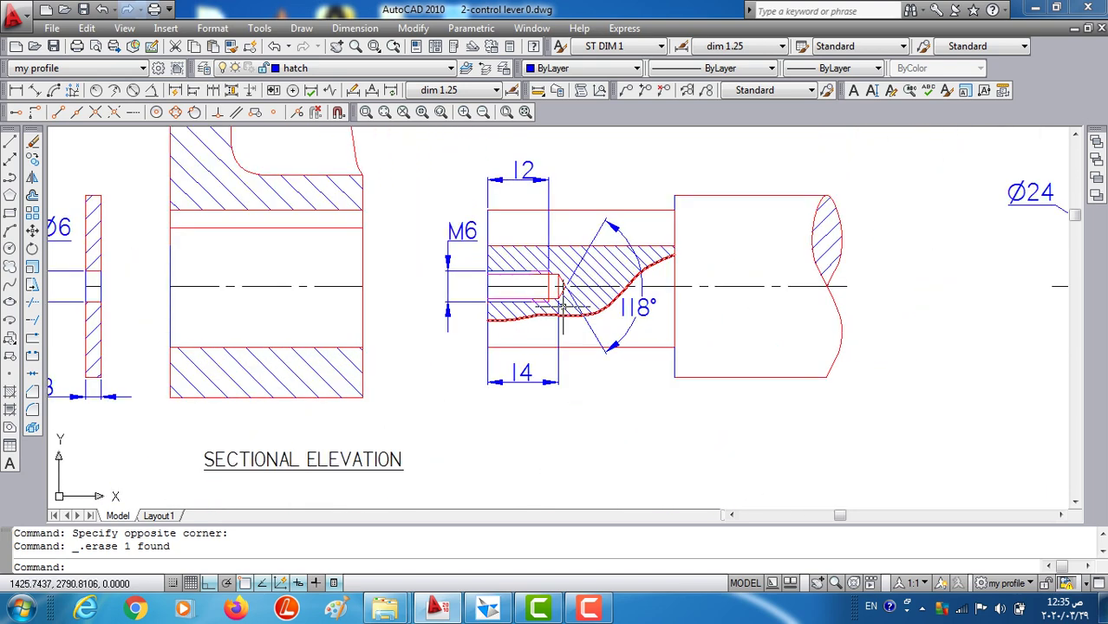
scroll(544, 300, "up", 3)
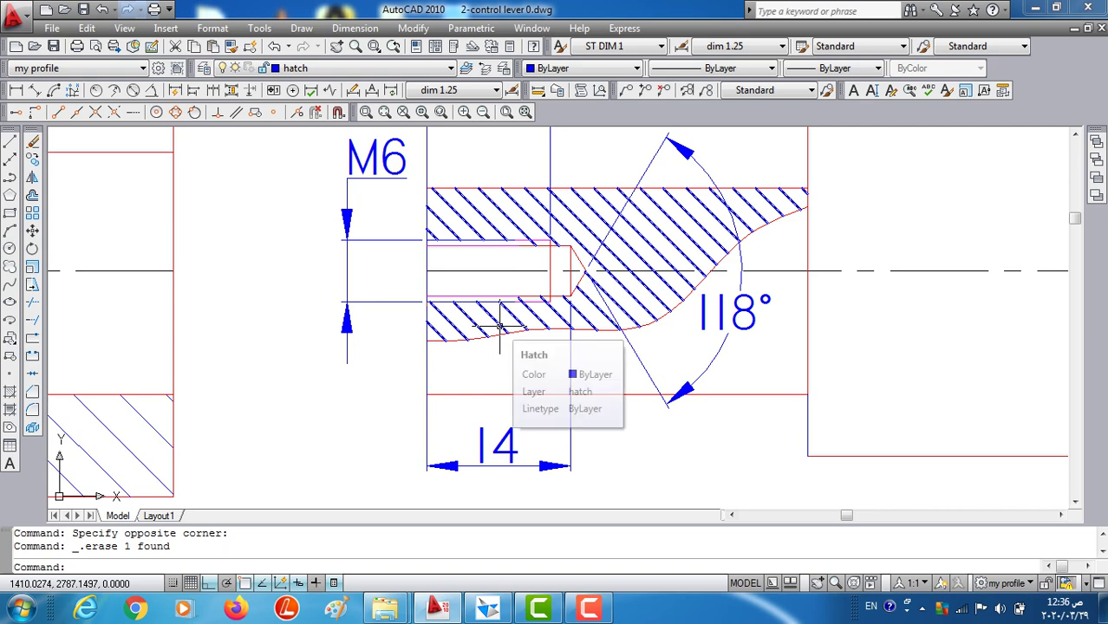
scroll(499, 325, "down", 3)
middle_click_drag(444, 341, 481, 371)
scroll(624, 305, "down", 4)
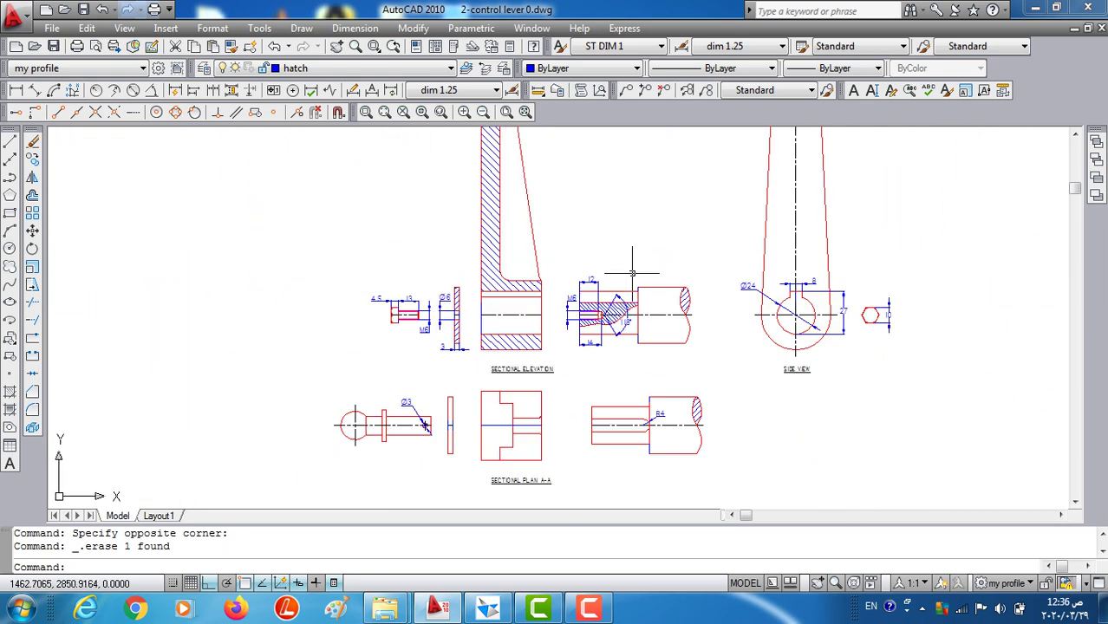
scroll(620, 320, "down", 1)
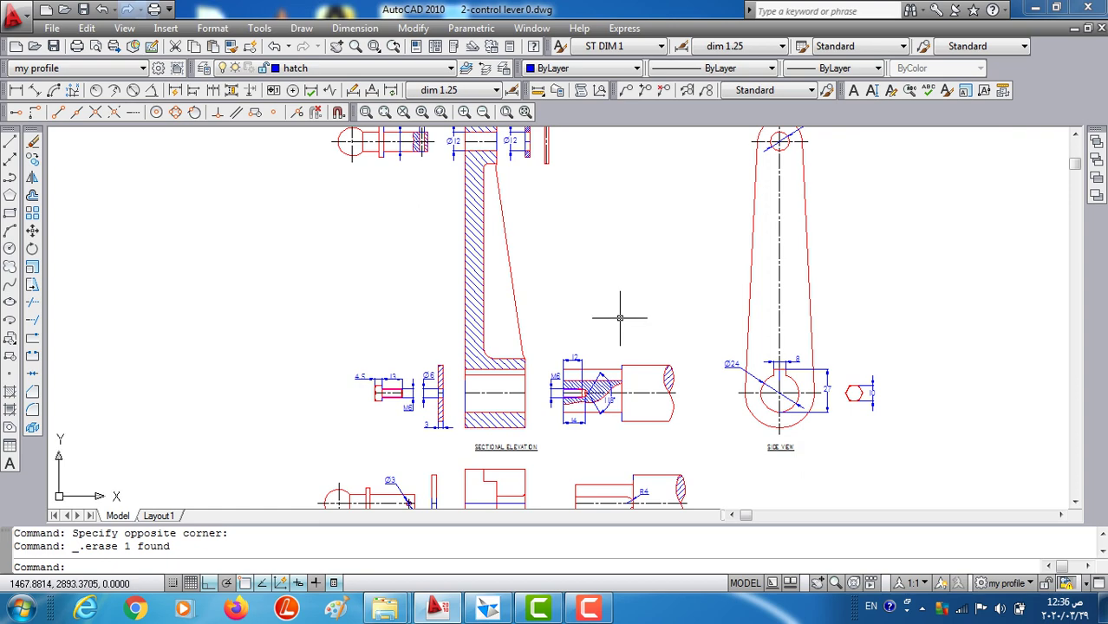
mouse_move(620, 318)
middle_mouse_down()
mouse_move(596, 280)
mouse_move(572, 309)
mouse_move(537, 228)
middle_mouse_up()
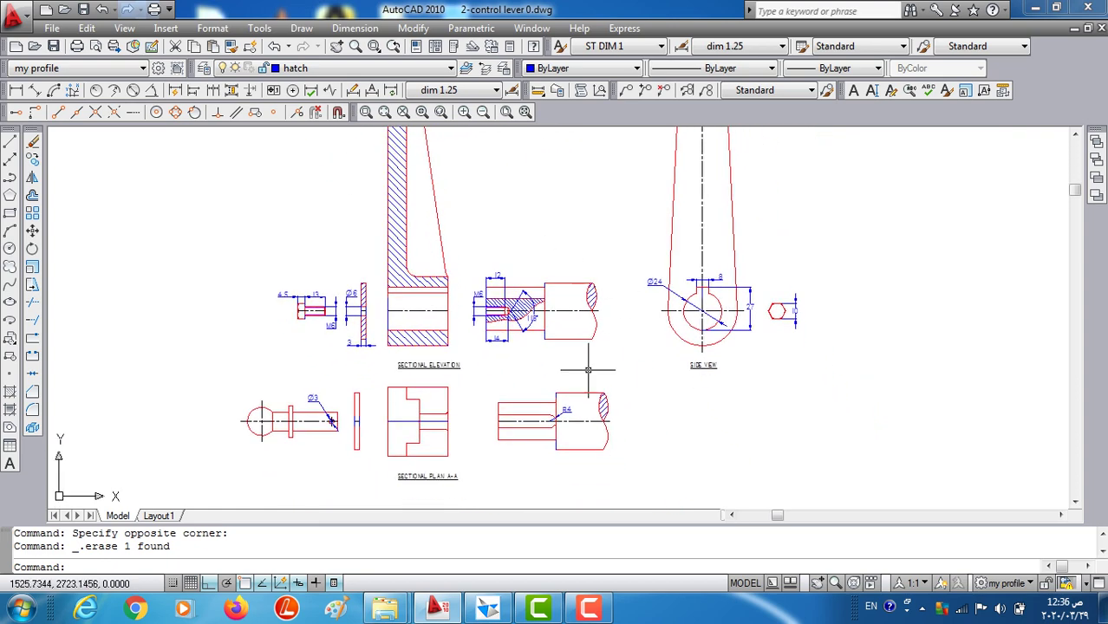
- Zoom back up to the top of the lever in the sectional elevation
scroll(508, 440, "up", 2)
scroll(512, 416, "up", 1)
scroll(524, 373, "up", 1)
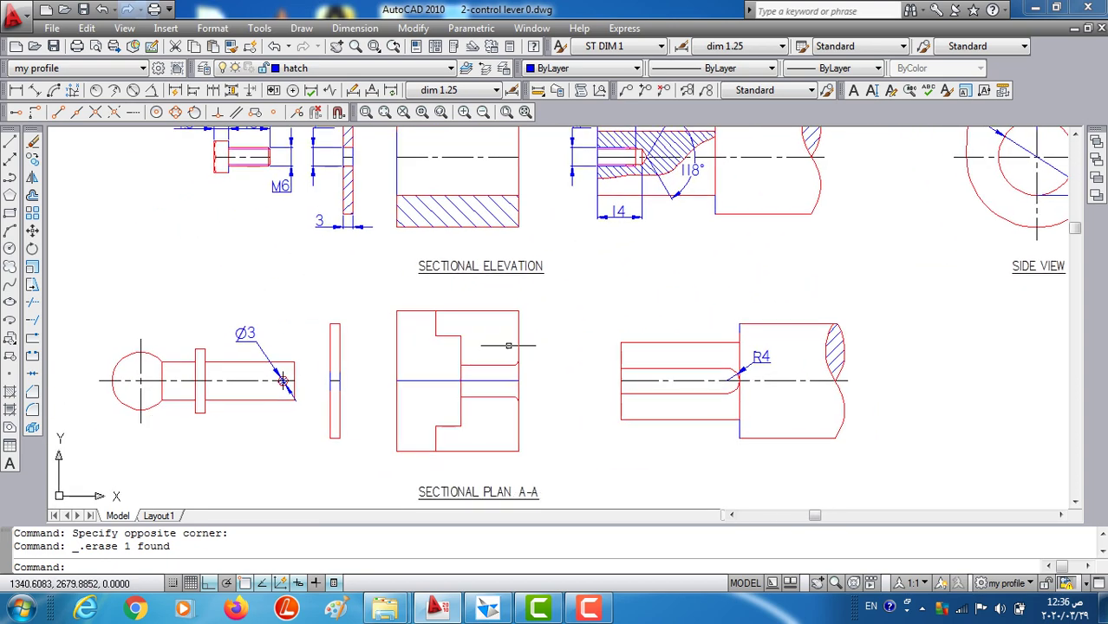
scroll(536, 333, "down", 4)
middle_click_drag(536, 333, 537, 447)
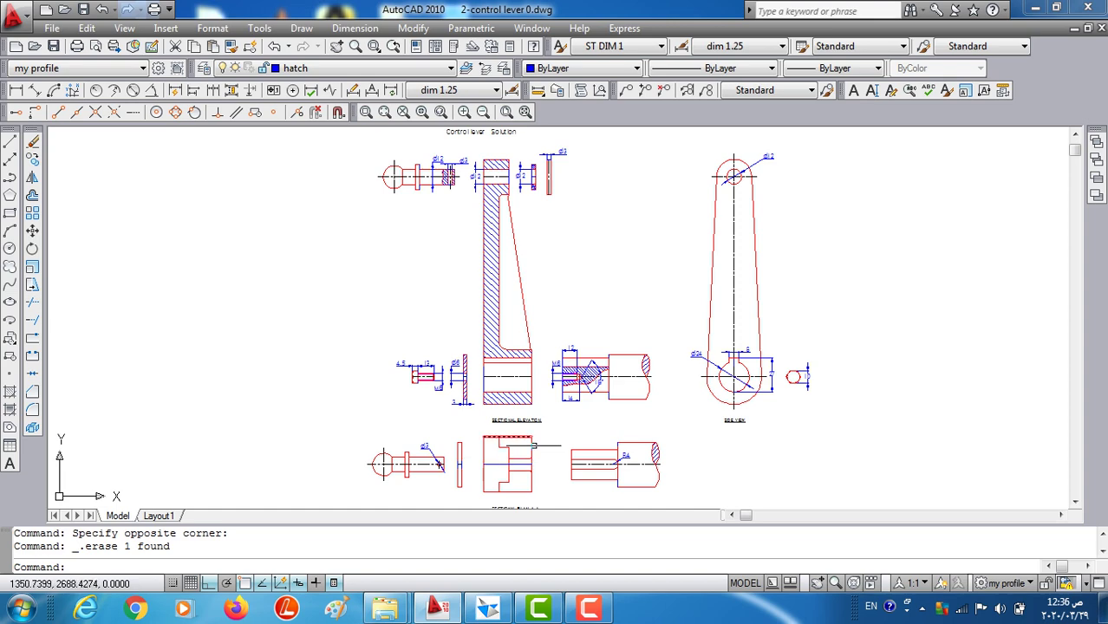
scroll(506, 485, "up", 3)
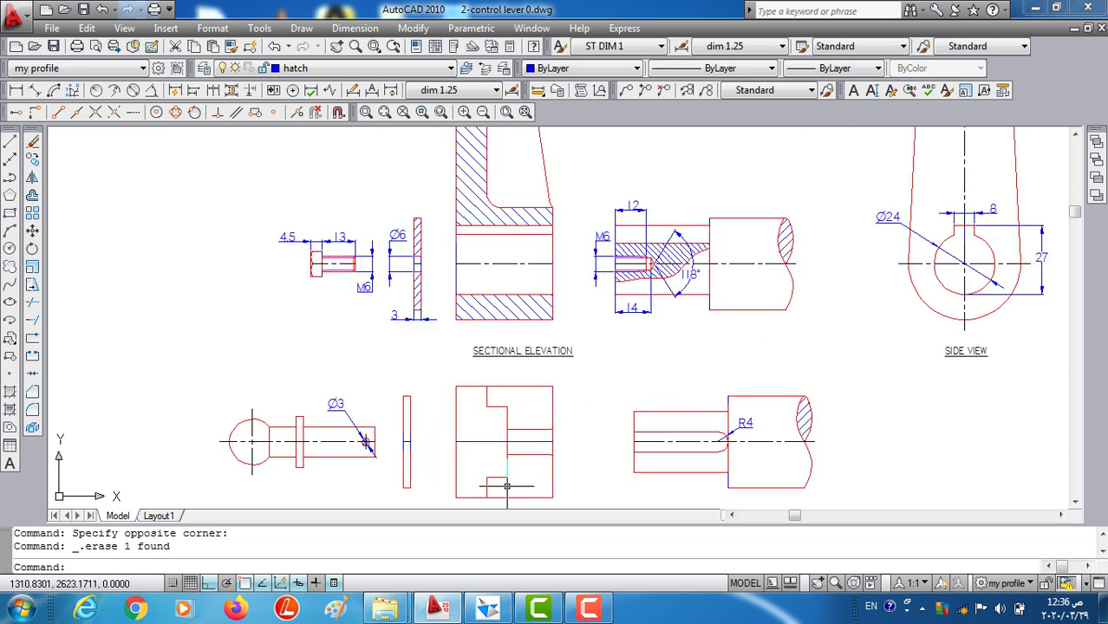
scroll(503, 459, "up", 2)
scroll(558, 335, "down", 5)
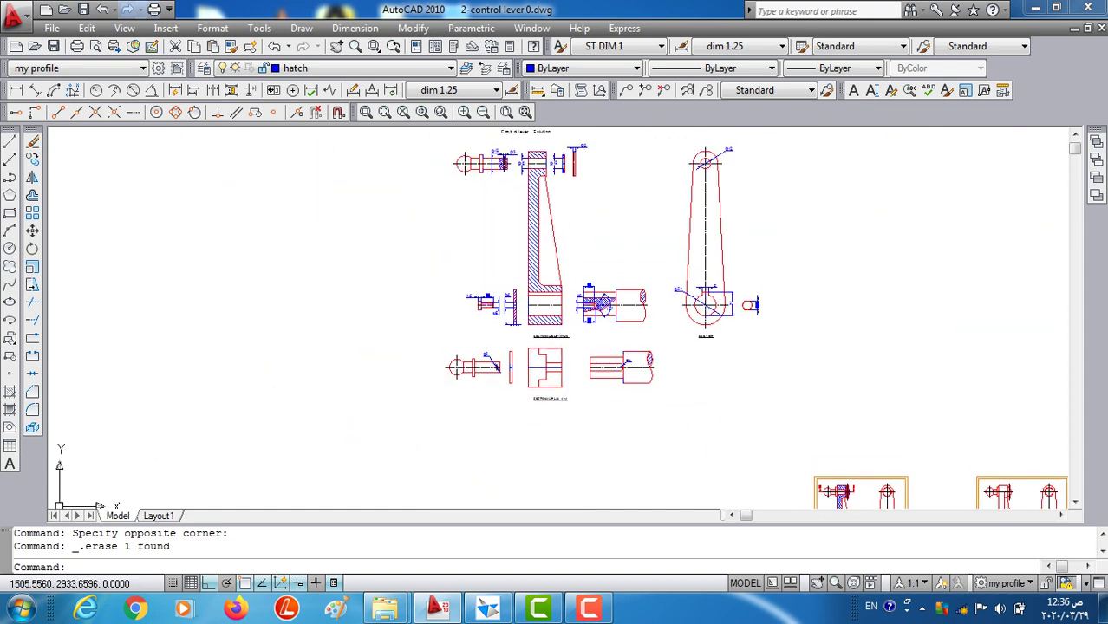
- Close in on the ball-ended pin, washer, Ø3 pin and lever boss with their Ø12 and Ø3 dimensions
middle_click_drag(558, 335, 510, 378)
mouse_move(558, 331)
middle_mouse_down()
mouse_move(554, 299)
mouse_move(567, 352)
middle_mouse_up()
scroll(455, 334, "up", 4)
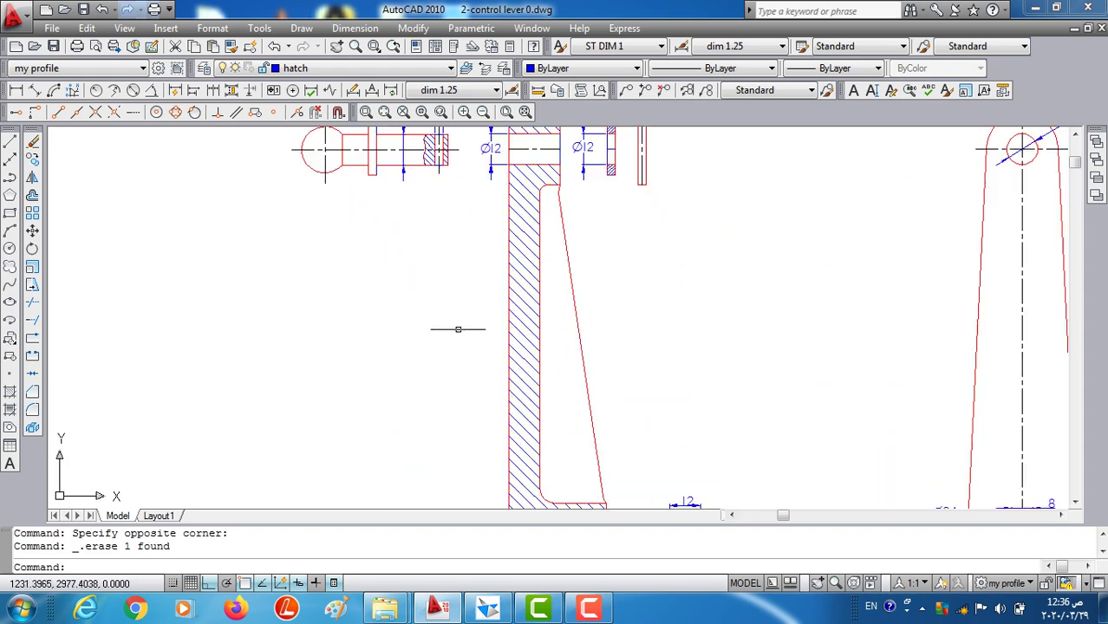
middle_click_drag(459, 339, 488, 403)
scroll(481, 351, "up", 3)
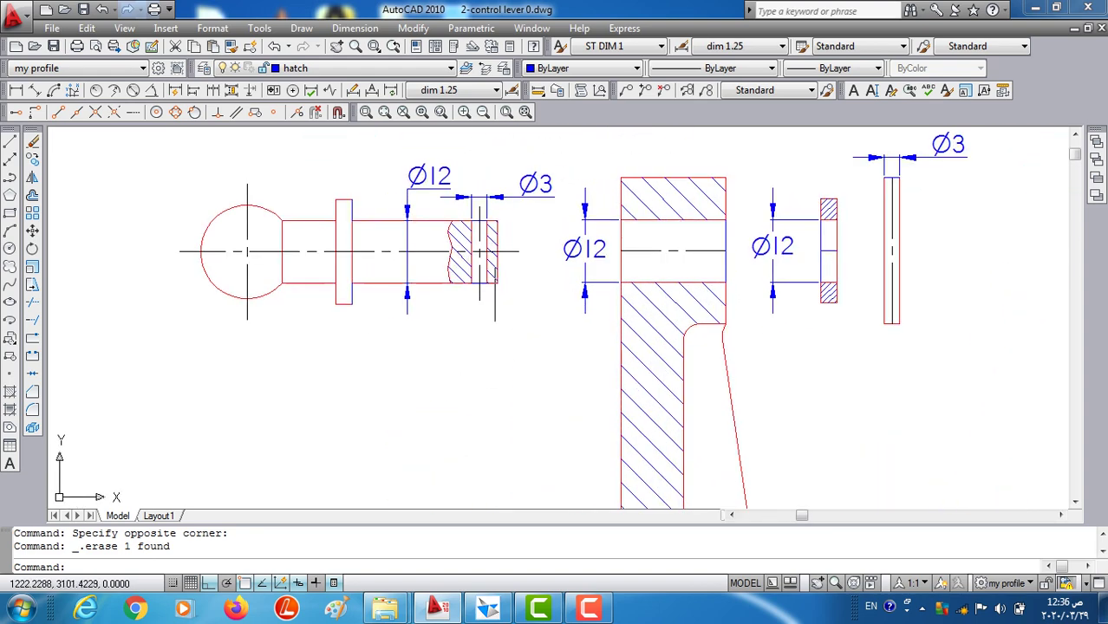
middle_click_drag(494, 329, 501, 348)
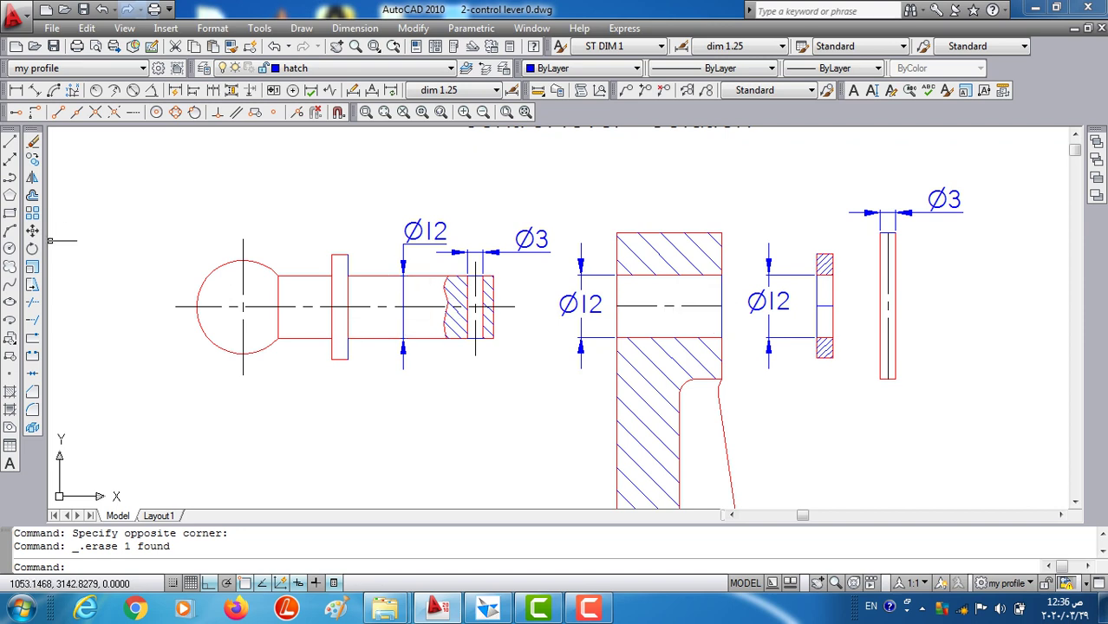
- Move the ball-ended pin through the lever boss hole onto its centre line
left_click(32, 230)
left_click(474, 204)
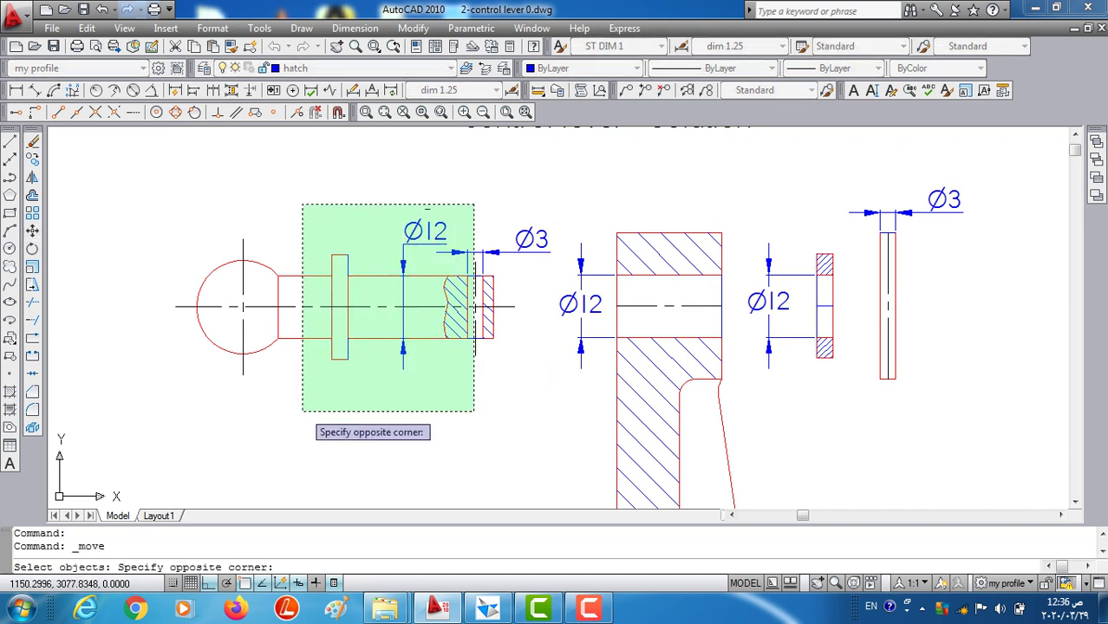
left_click(298, 414)
key("Return")
scroll(360, 312, "up", 5)
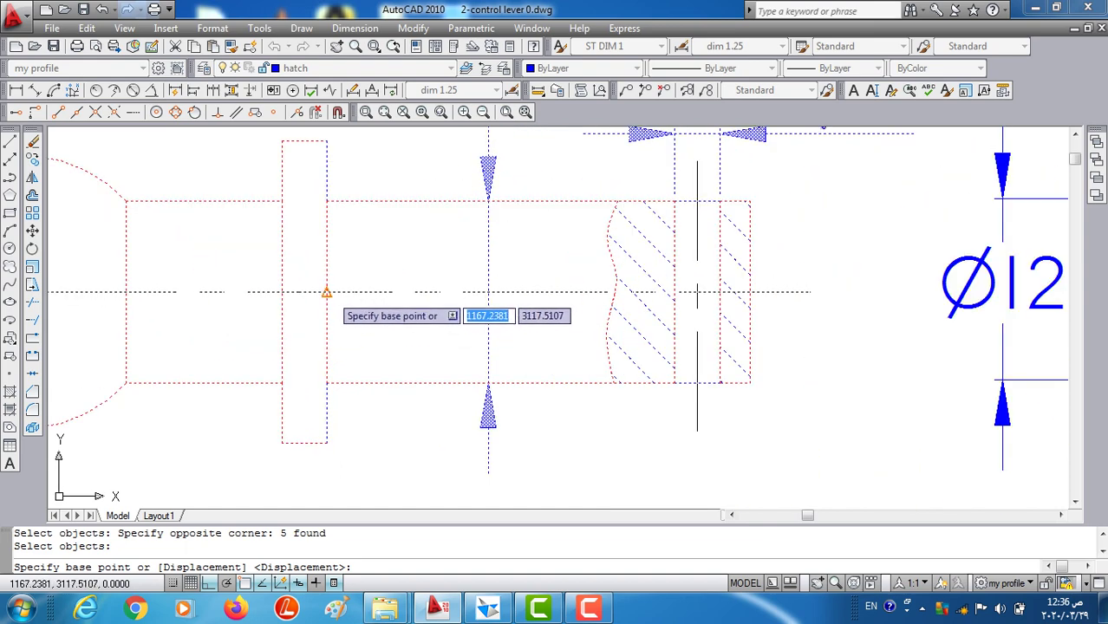
left_click(326, 292)
scroll(327, 294, "down", 3)
scroll(347, 308, "down", 2)
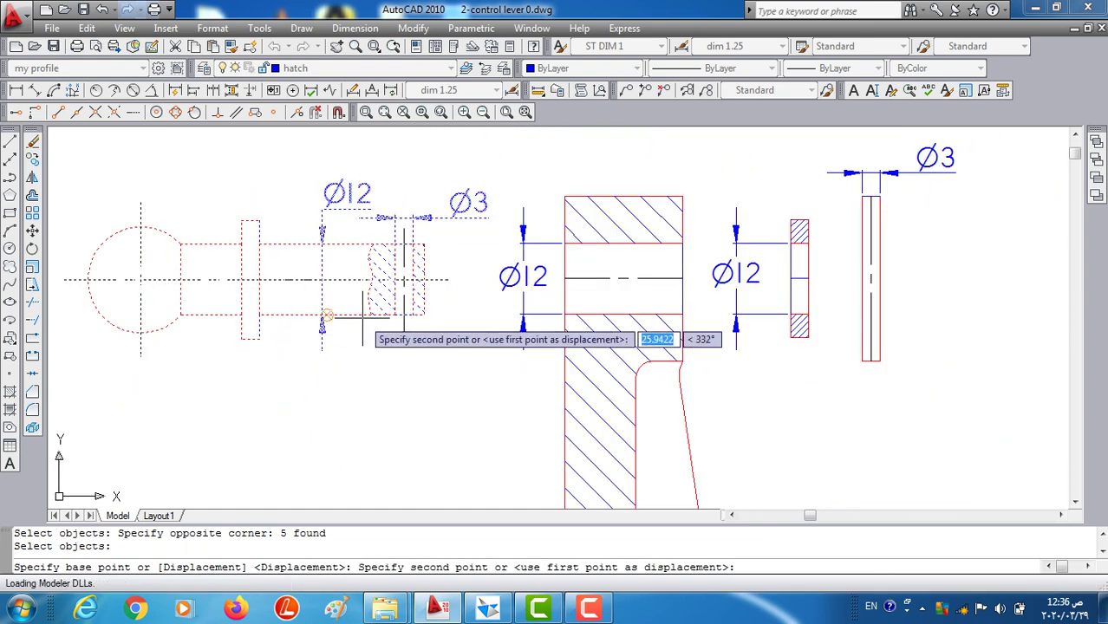
scroll(327, 276, "up", 2)
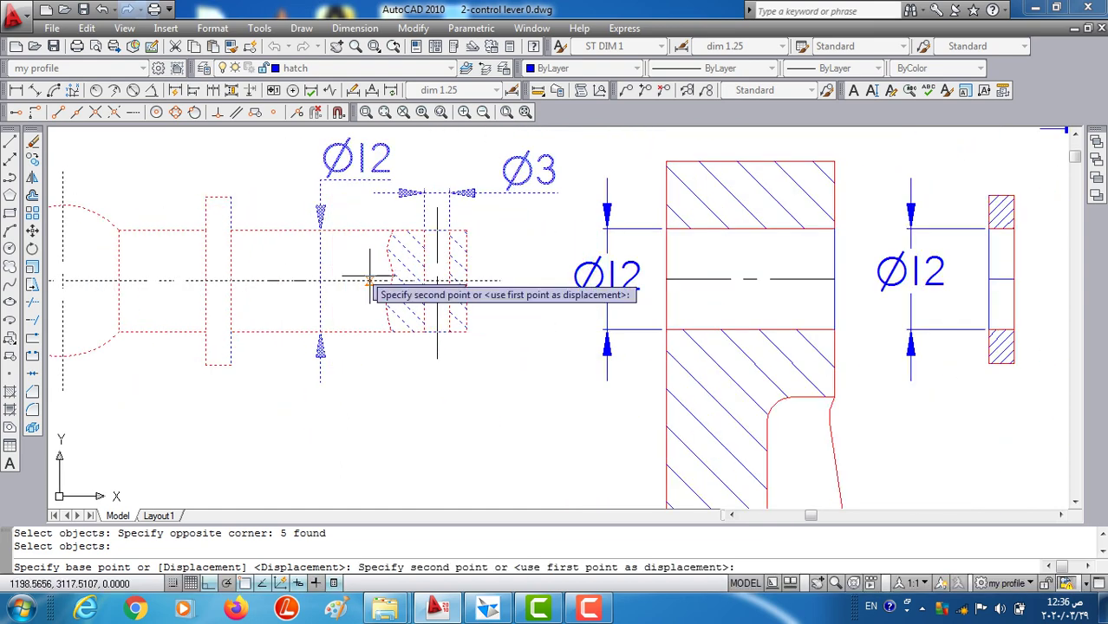
left_click(664, 278)
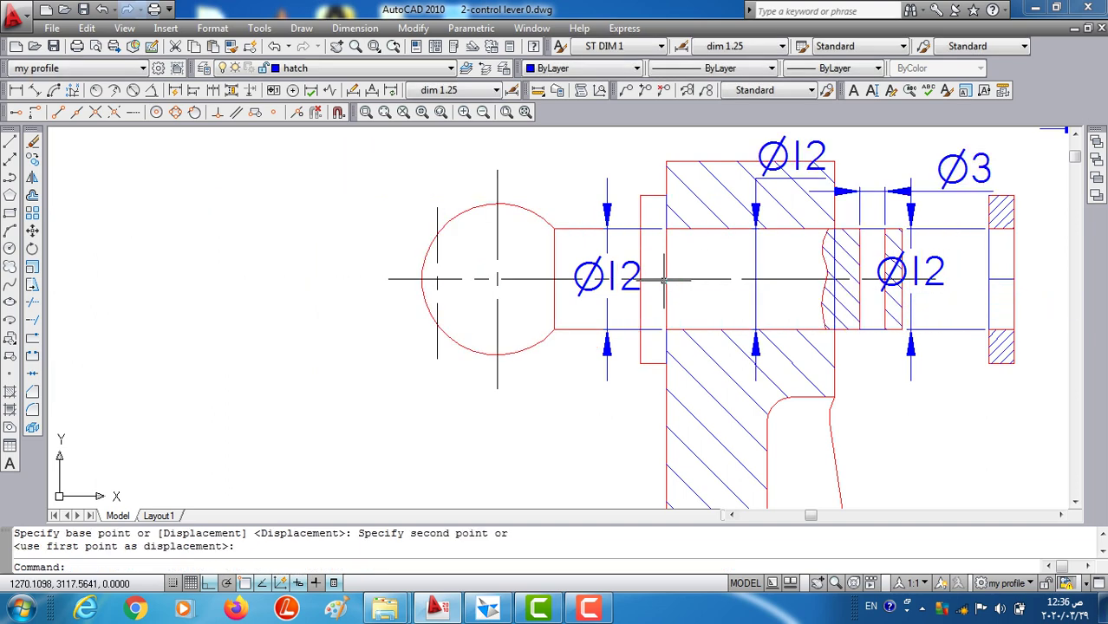
scroll(483, 274, "down", 1)
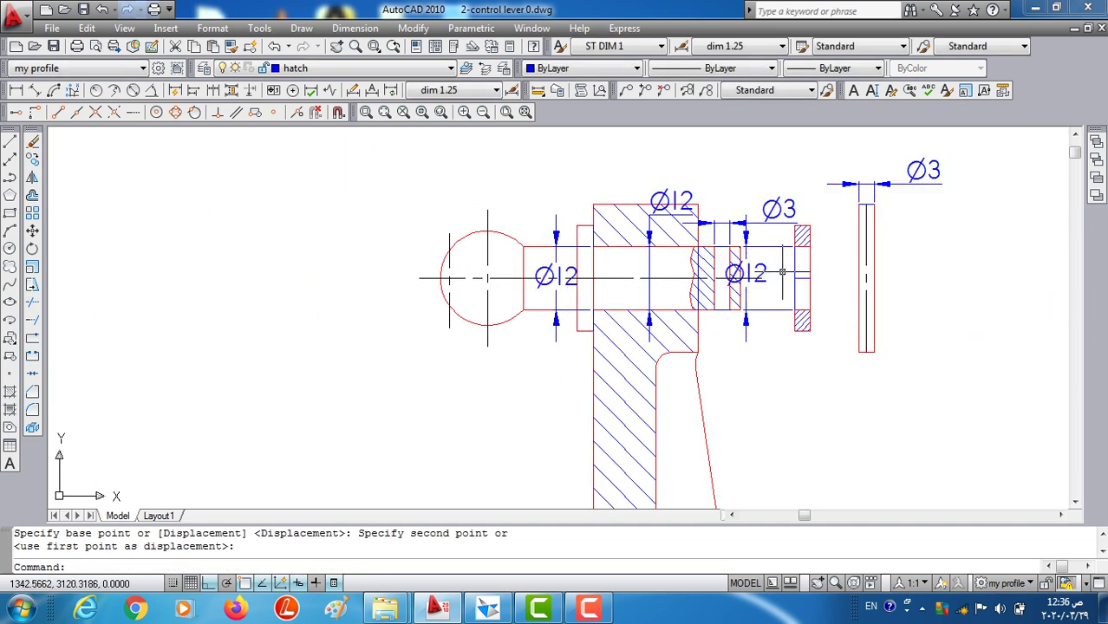
middle_click_drag(782, 272, 635, 316)
scroll(633, 273, "up", 2)
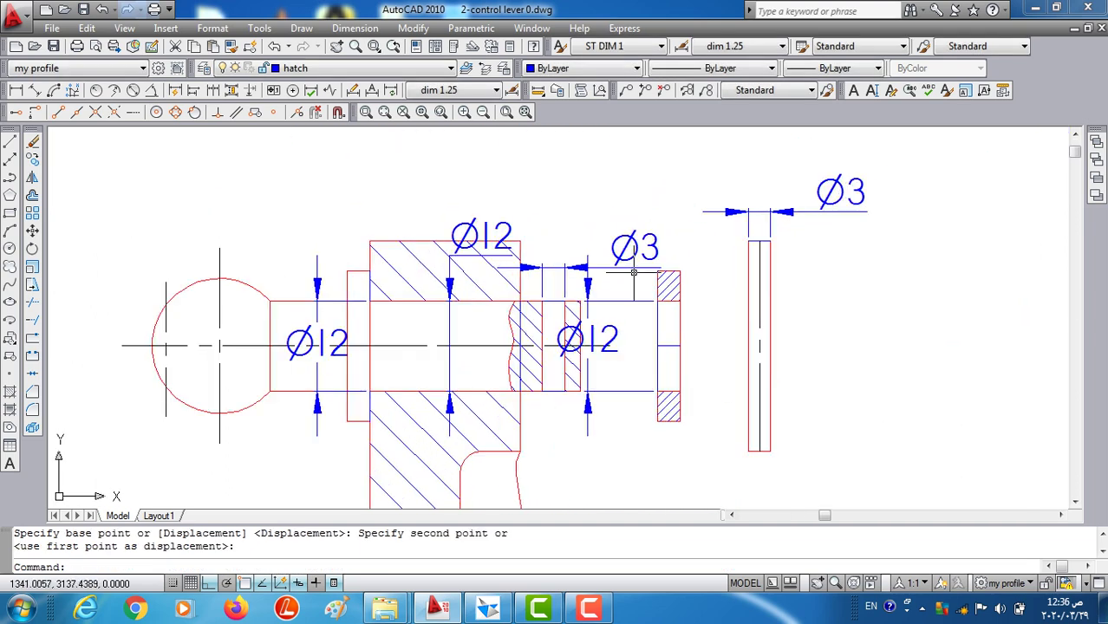
left_click(648, 212)
left_click(648, 194)
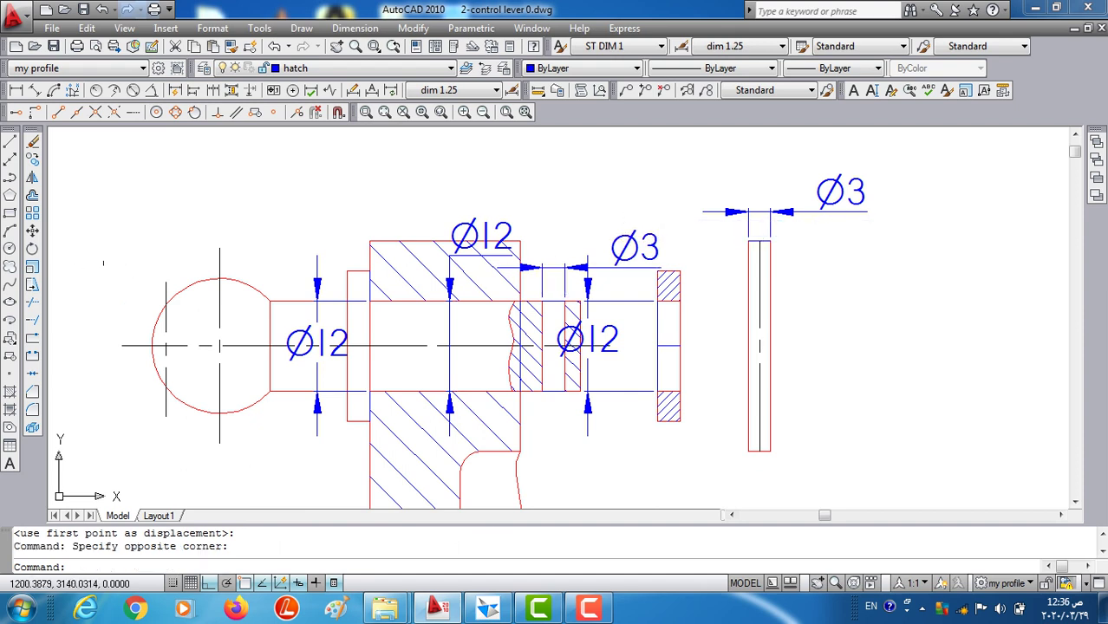
- Move the hatched washer along its centreline onto the end of the pin
left_click(32, 230)
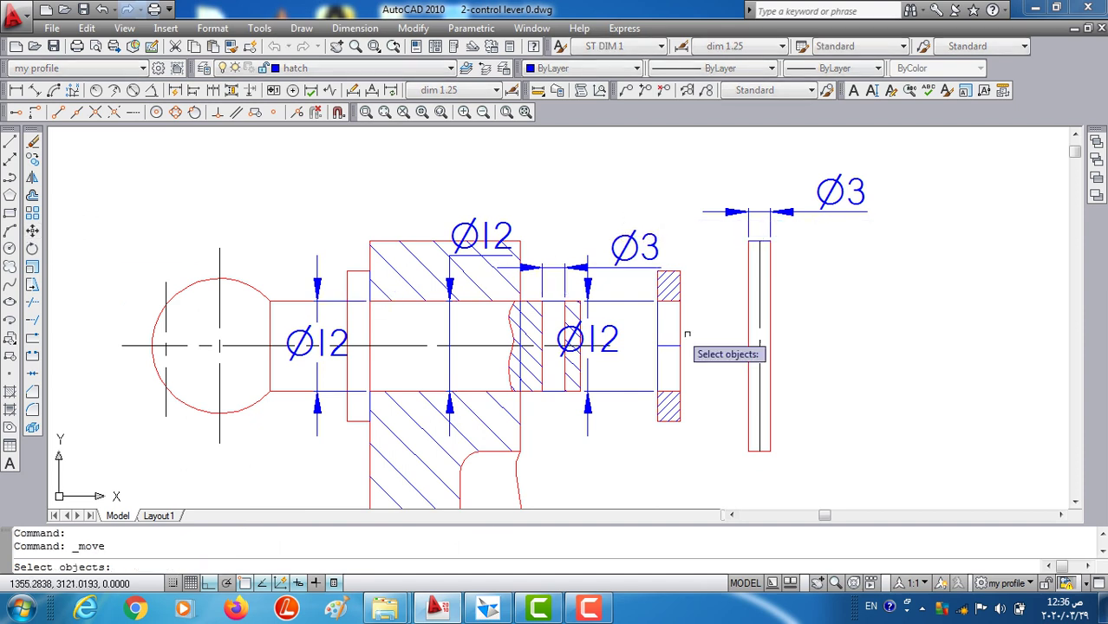
left_click(669, 339)
key("Return")
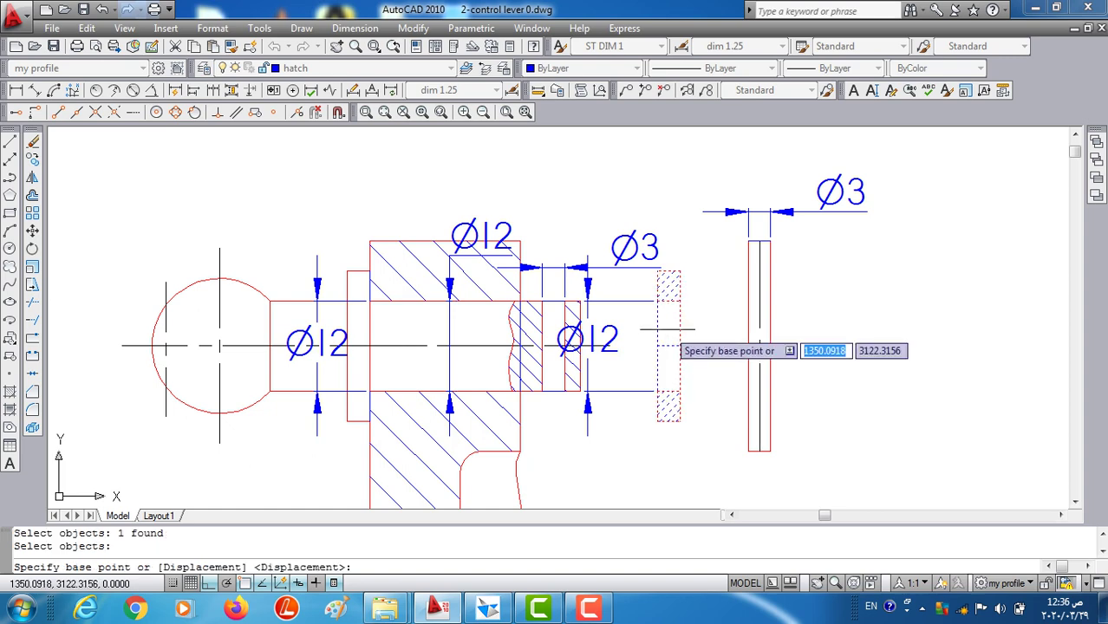
scroll(666, 345, "up", 3)
left_click(644, 365)
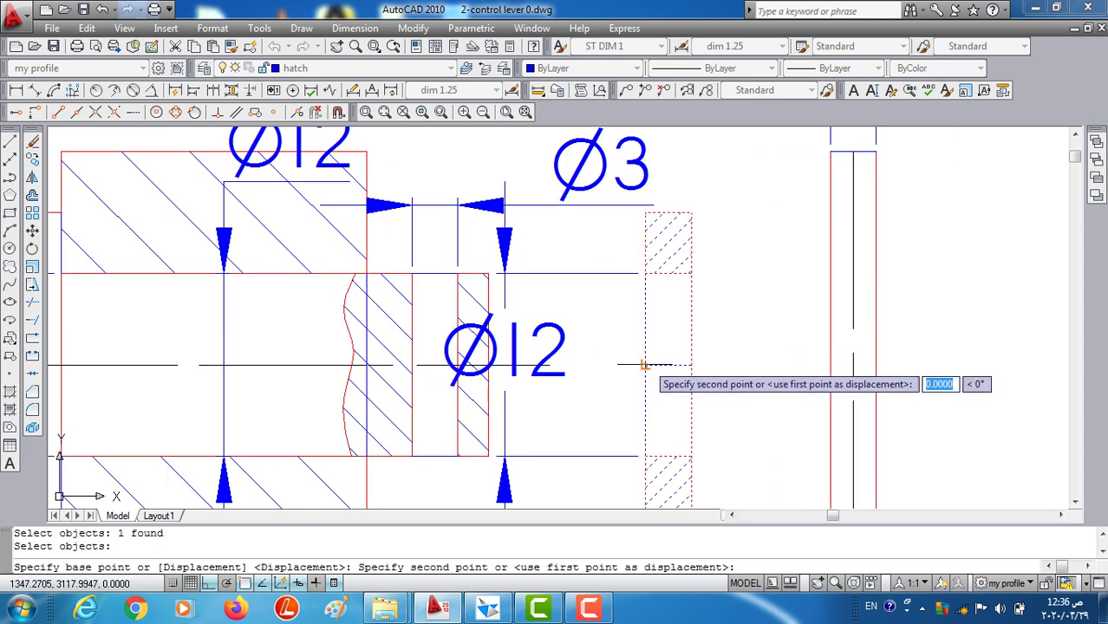
scroll(646, 373, "down", 3)
scroll(618, 382, "up", 4)
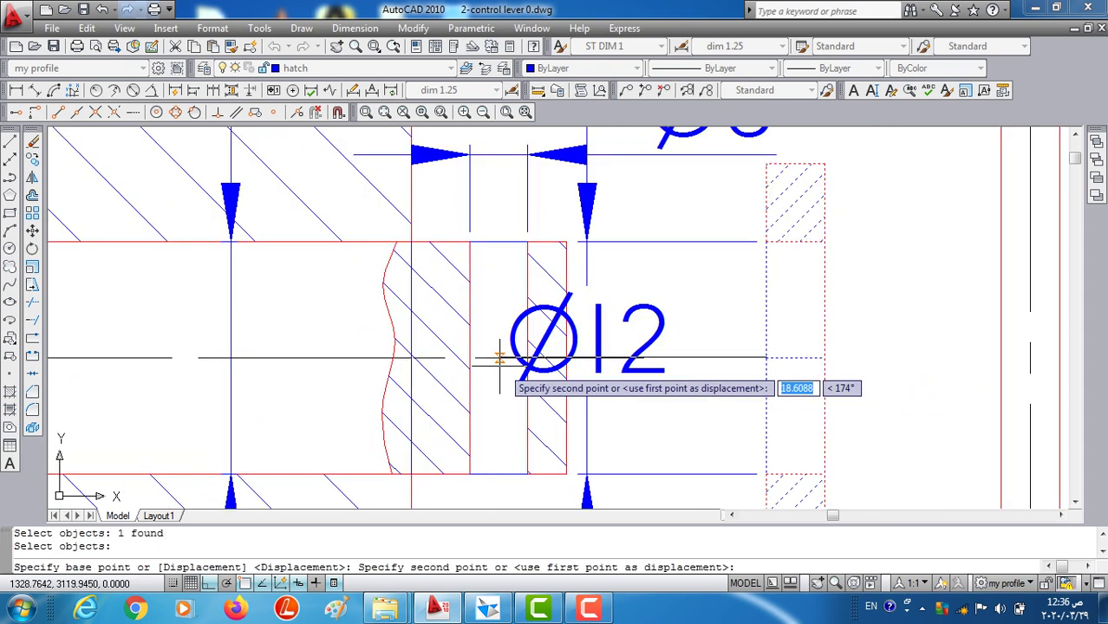
left_click(411, 357)
scroll(416, 345, "down", 2)
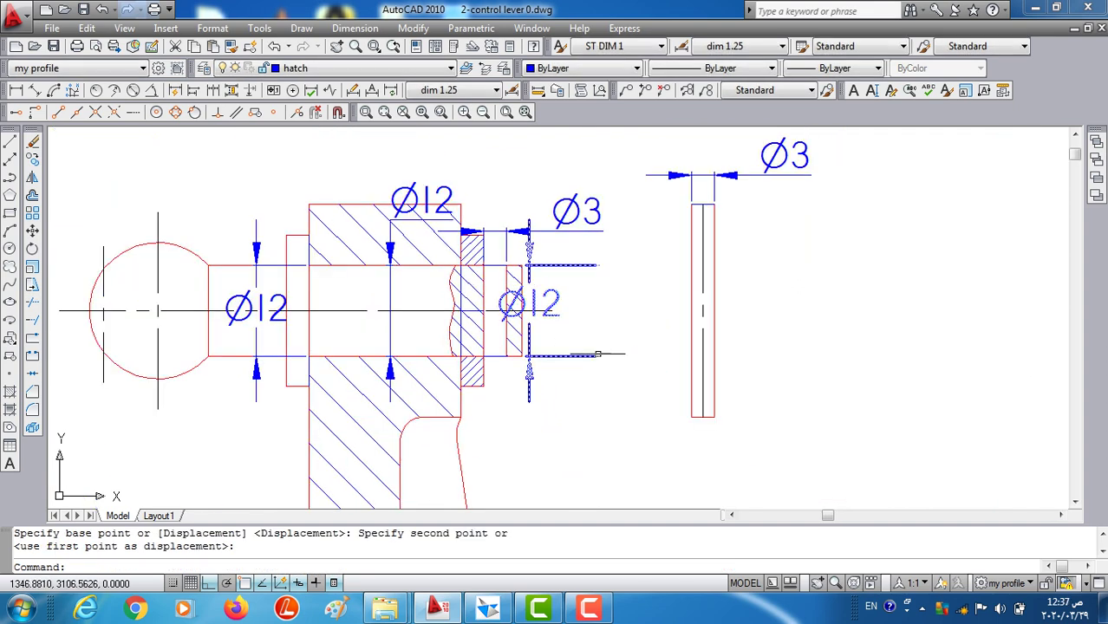
- Move the Ø3 pin by its midpoint into the lever pin's cross-hole beyond the washer
middle_click_drag(589, 352, 680, 364)
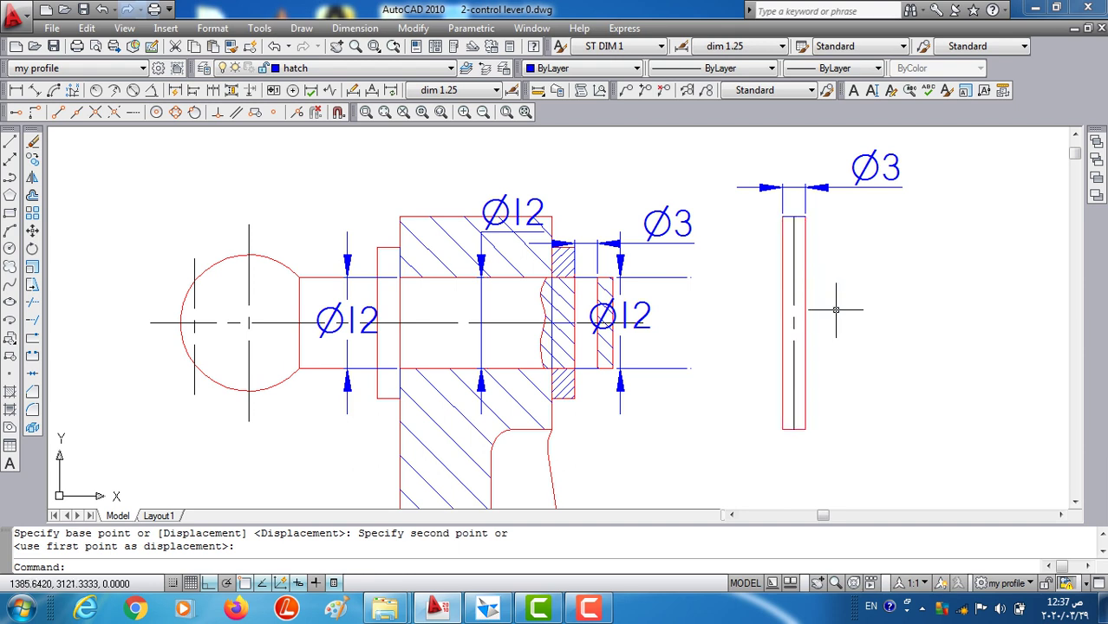
type("m")
key("Return")
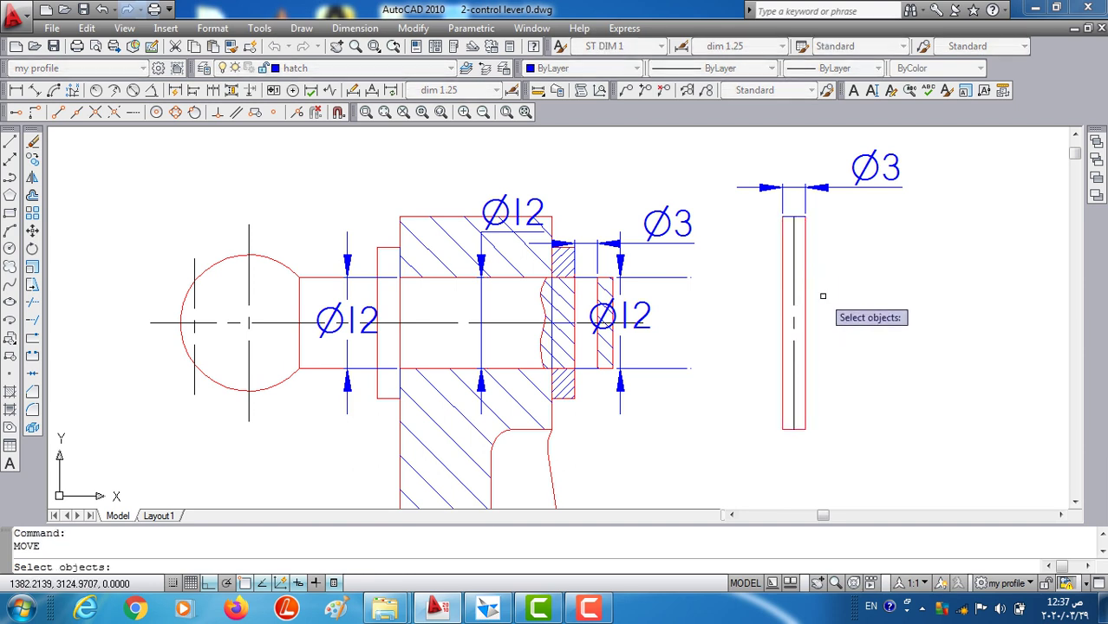
left_click(824, 297)
left_click(765, 332)
key("Return")
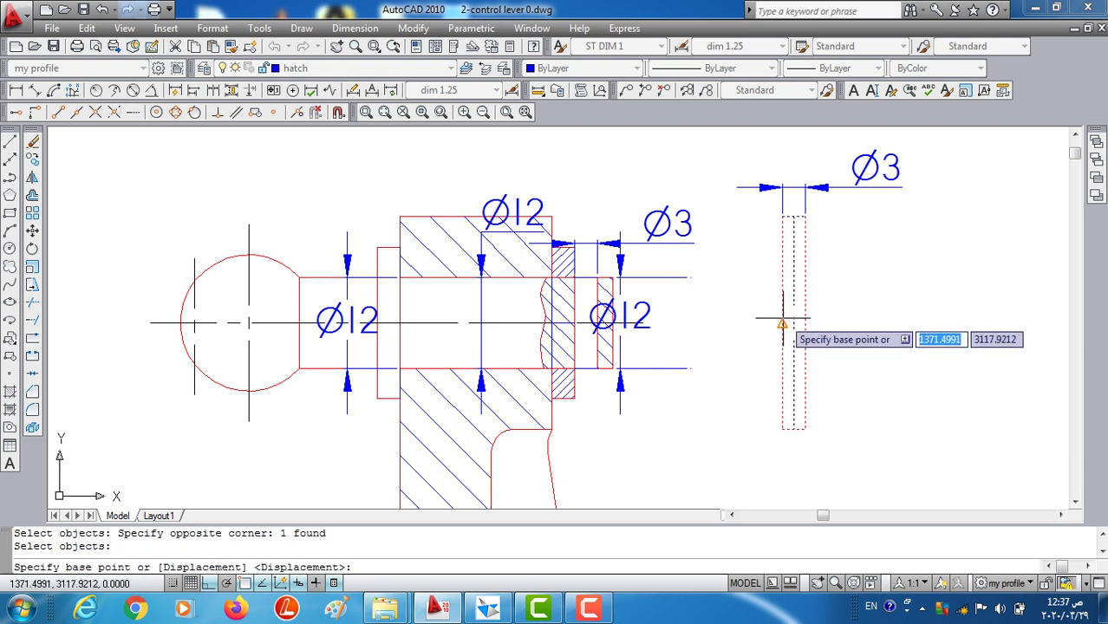
left_click(782, 323)
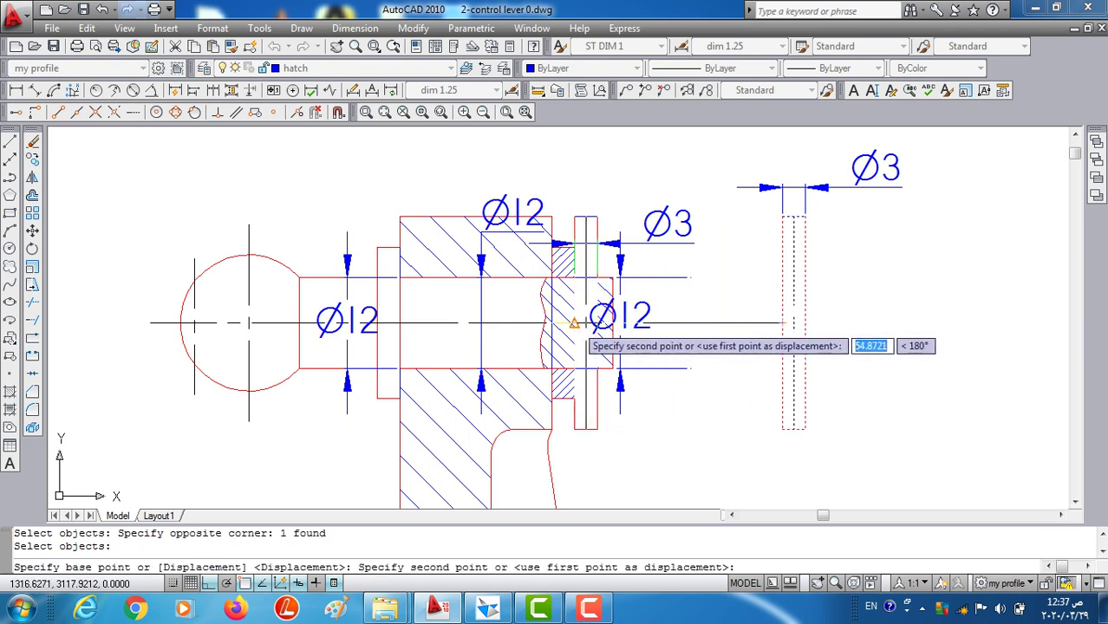
left_click(574, 323)
scroll(708, 290, "down", 2)
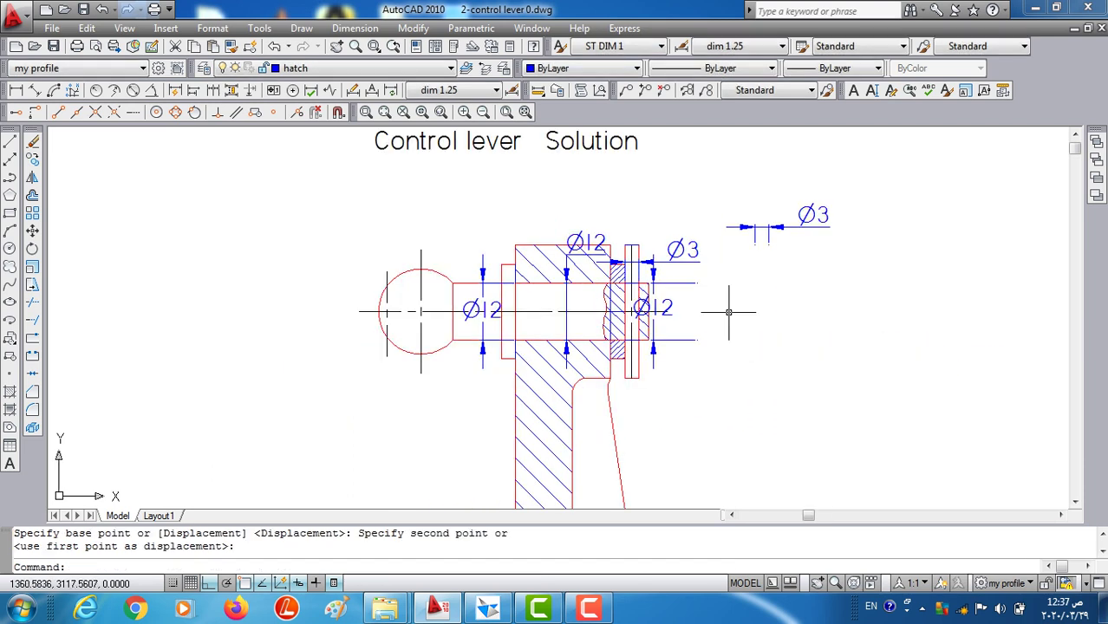
scroll(703, 294, "up", 1)
scroll(685, 293, "down", 1)
scroll(672, 293, "down", 1)
scroll(673, 293, "up", 5)
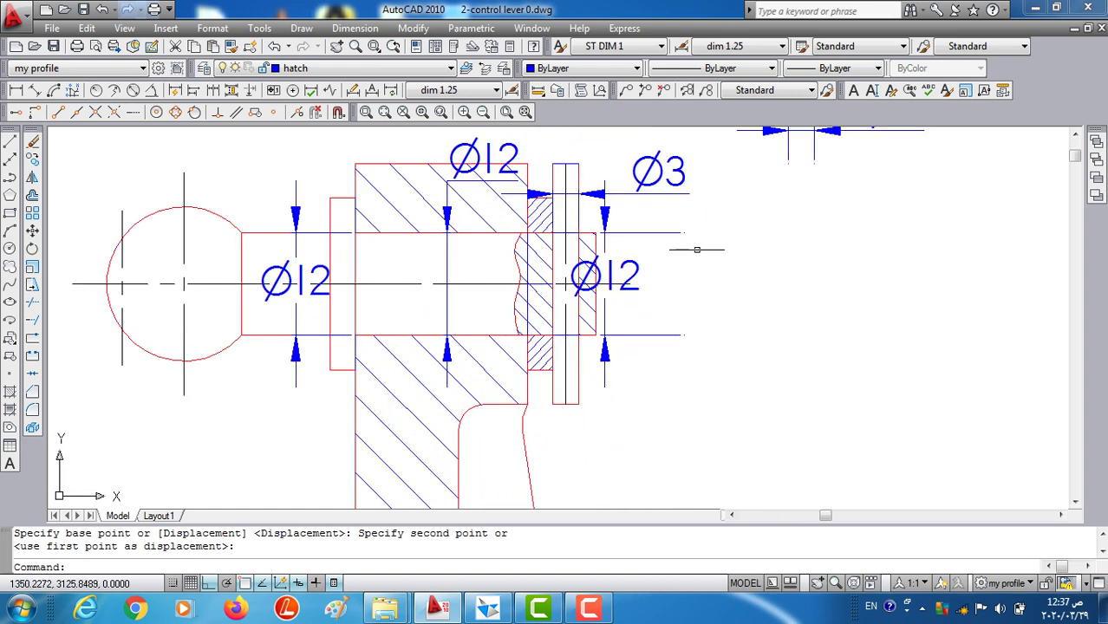
- Erase the Ø3 dimension and the right Ø12 dimension on the pin assembly
left_click(706, 162)
left_click(659, 207)
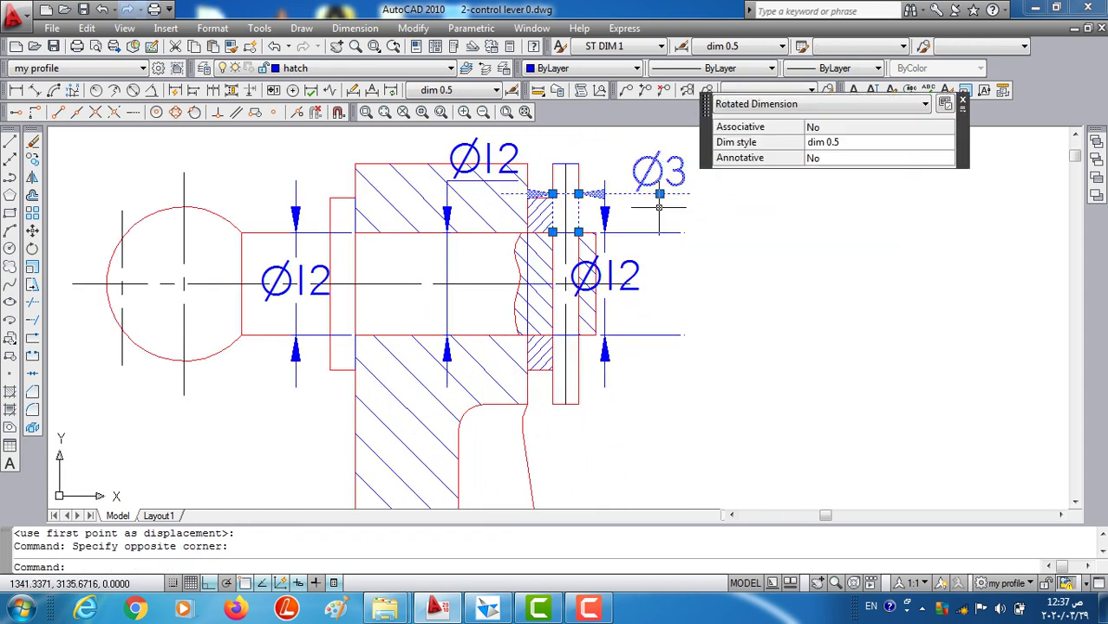
key("Delete")
middle_click_drag(673, 211, 676, 254)
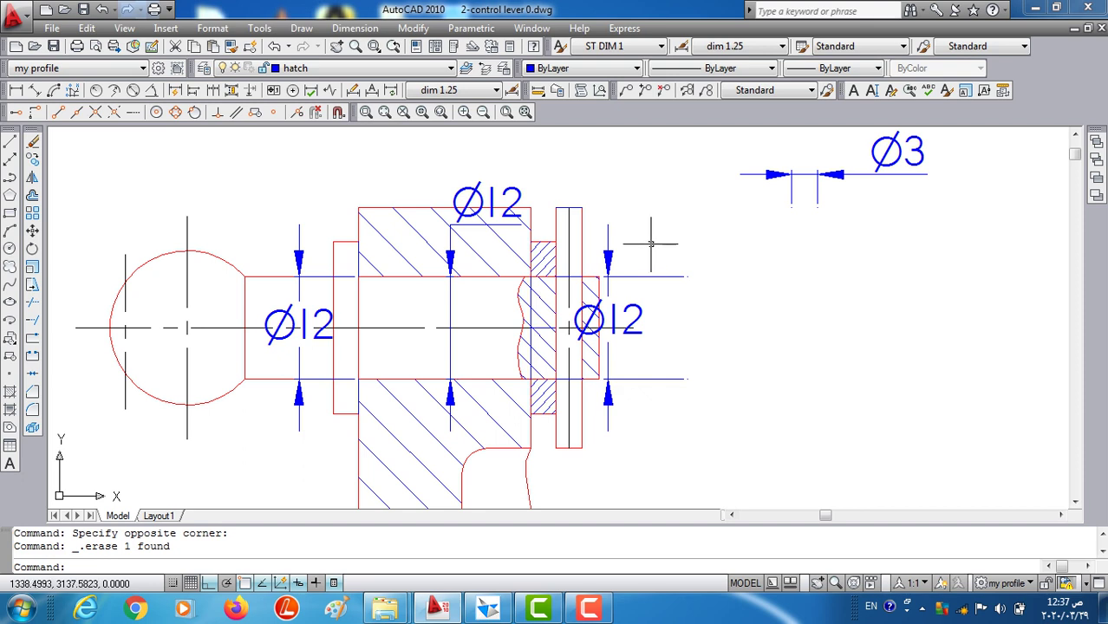
left_click(651, 243)
left_click(606, 260)
key("Delete")
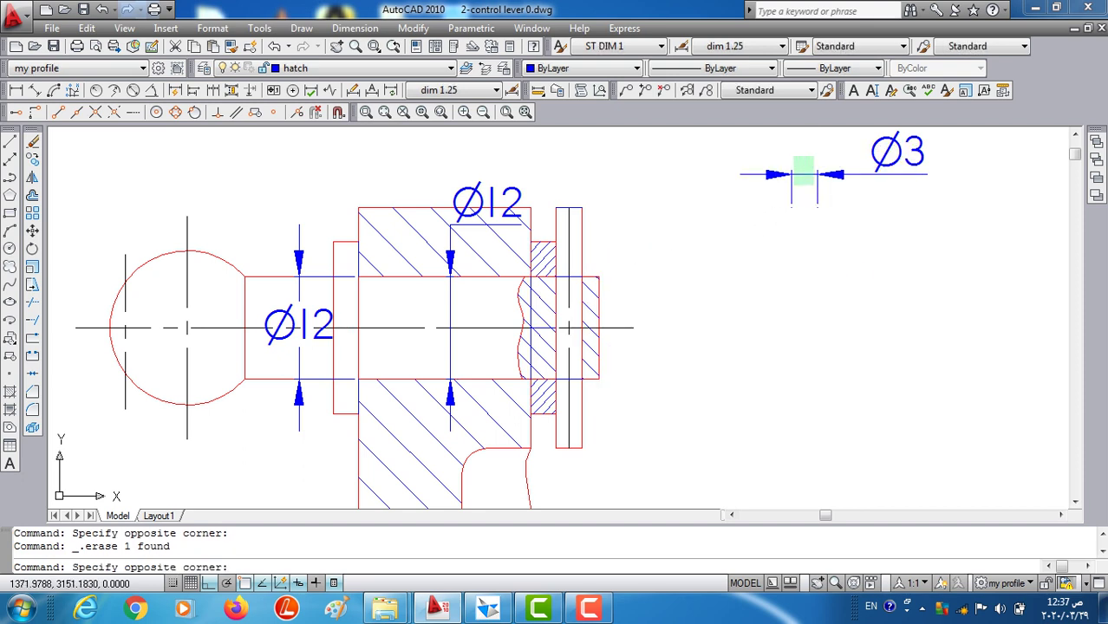
- Erase the separate Ø3 dimension and the top and left Ø12 dimensions
left_click(794, 184)
key("Delete")
left_click(518, 188)
key("Delete")
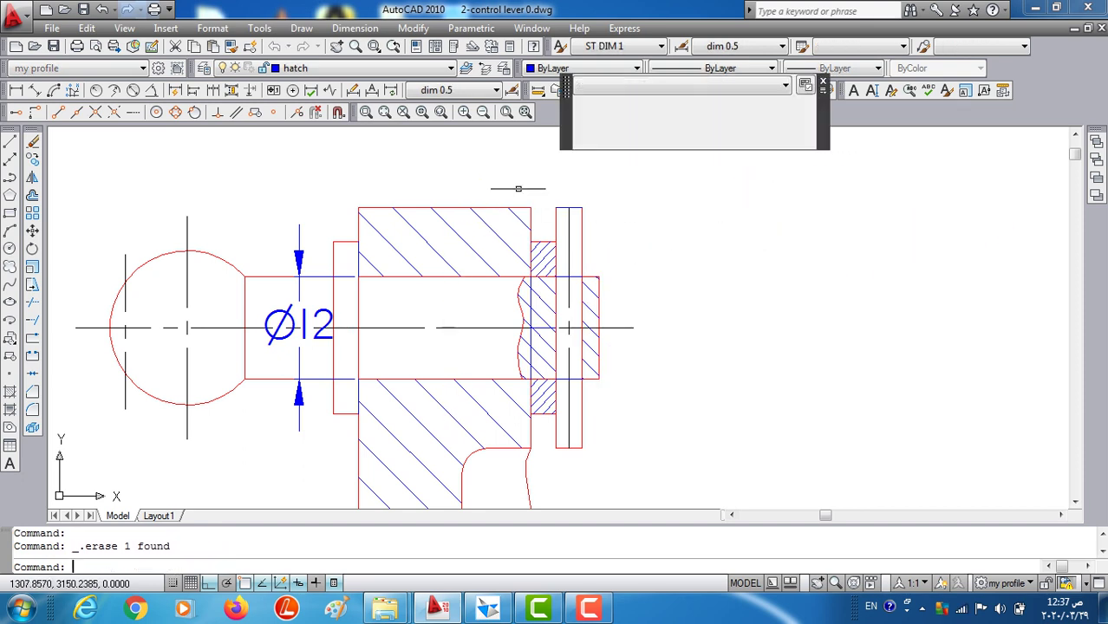
left_click(299, 258)
key("Delete")
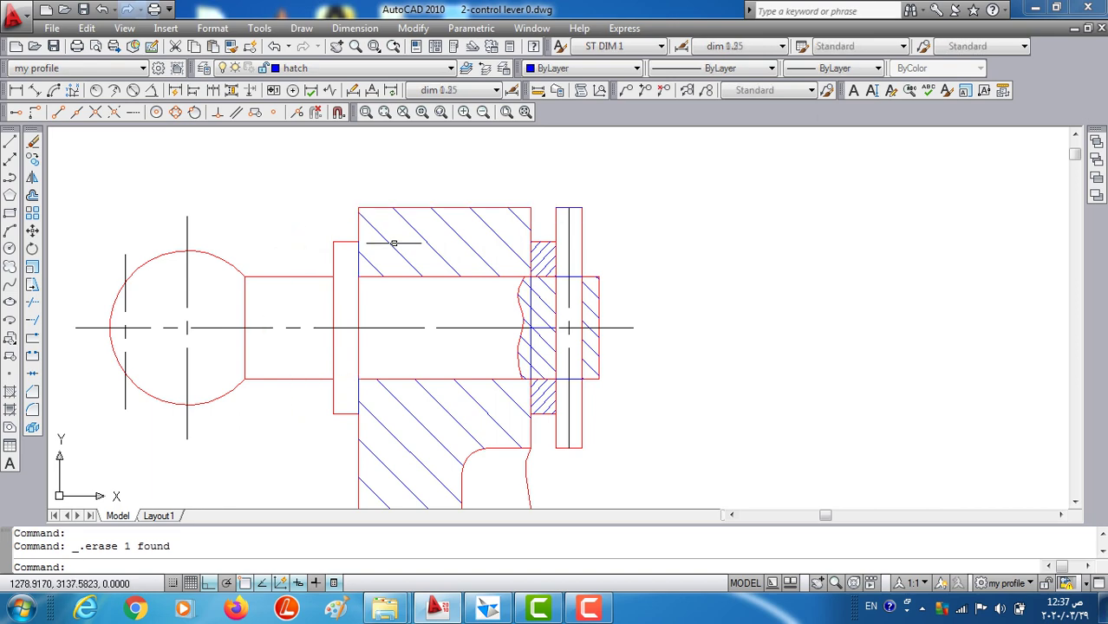
scroll(607, 247, "down", 2)
scroll(631, 320, "down", 2)
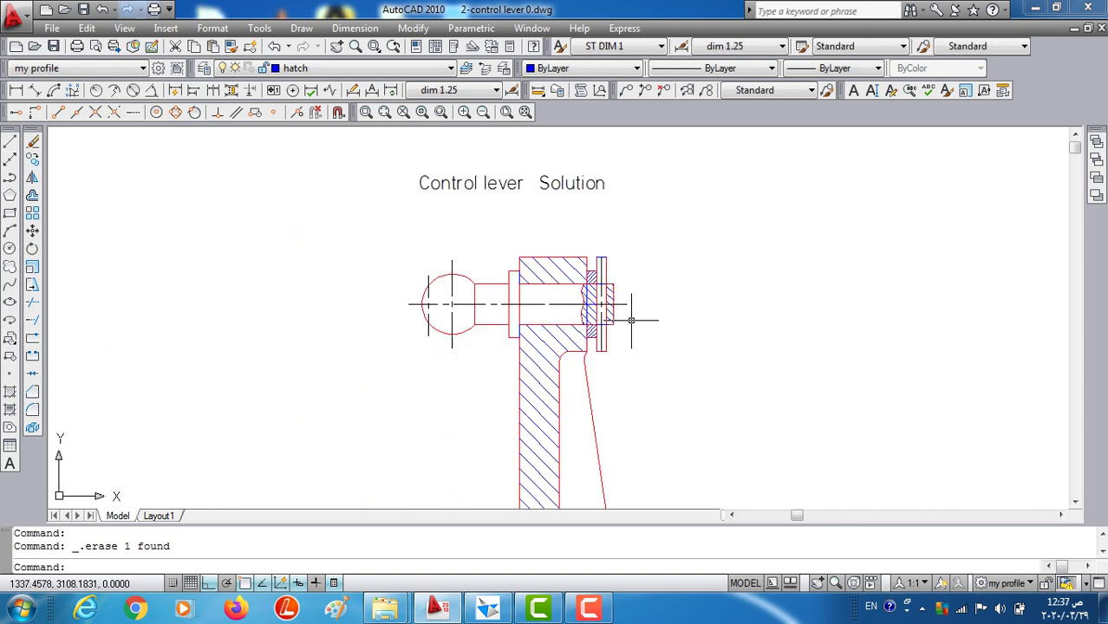
scroll(638, 314, "down", 2)
- Move the 24-object tapped M6 shaft end, with its 12, 14 and 118° dimensions, into the lever hub
scroll(663, 371, "up", 1)
scroll(563, 377, "up", 2)
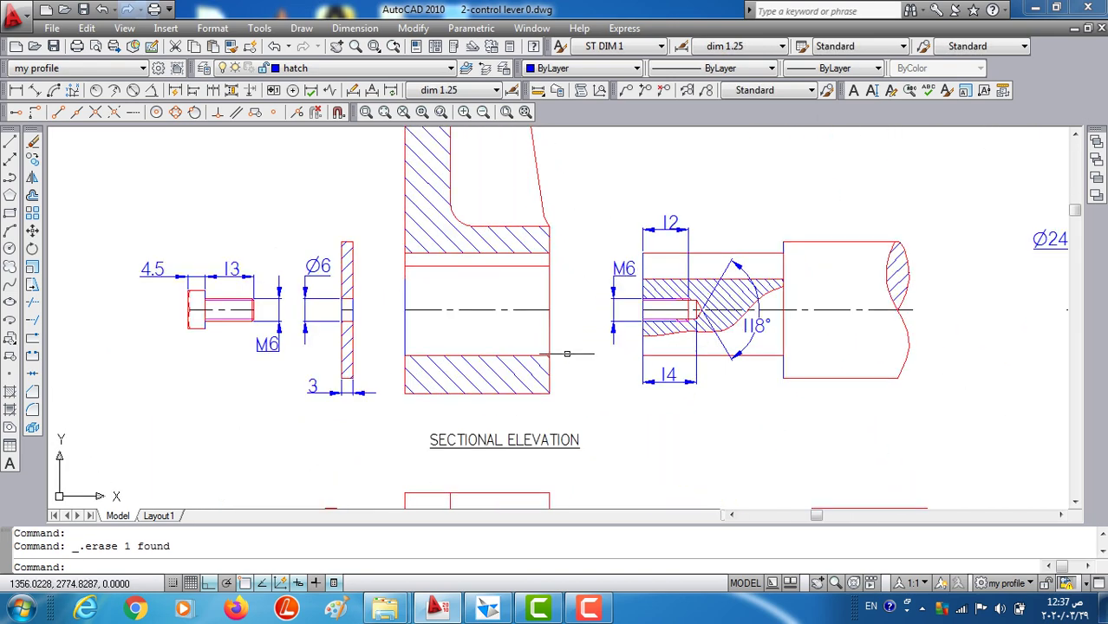
scroll(624, 366, "down", 1)
scroll(690, 357, "up", 1)
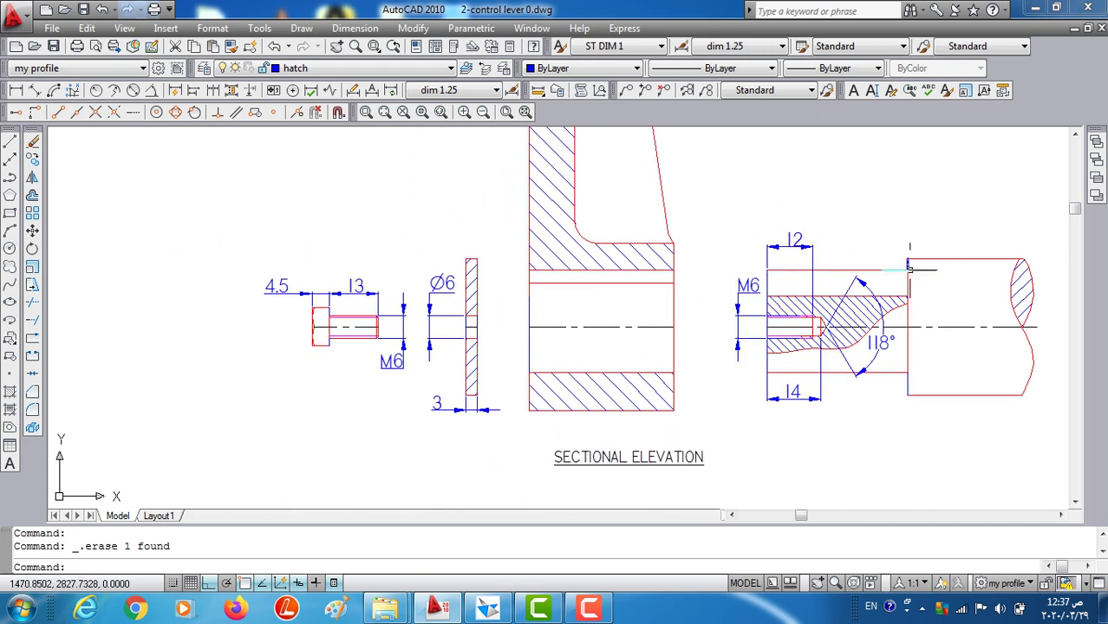
left_click(32, 230)
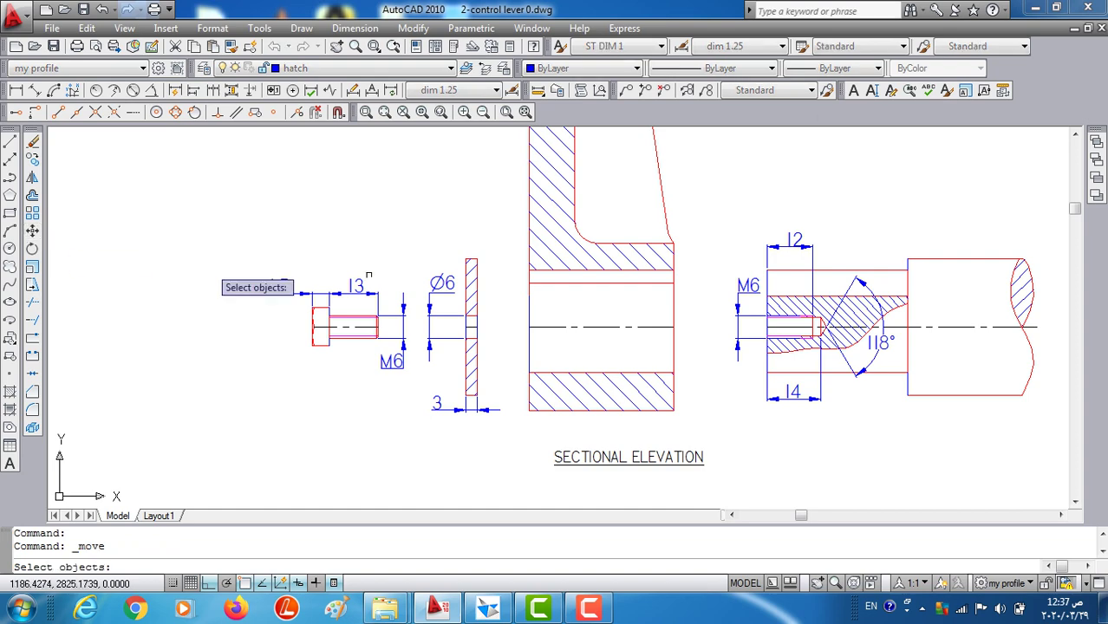
left_click(858, 223)
left_click(717, 379)
key("Return")
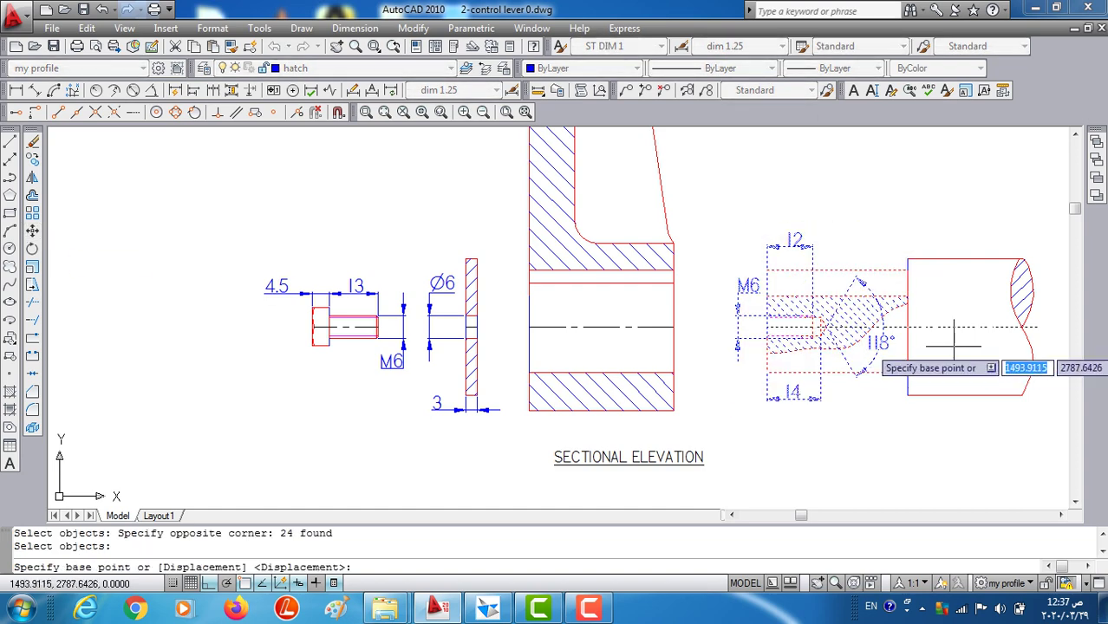
scroll(893, 323, "up", 1)
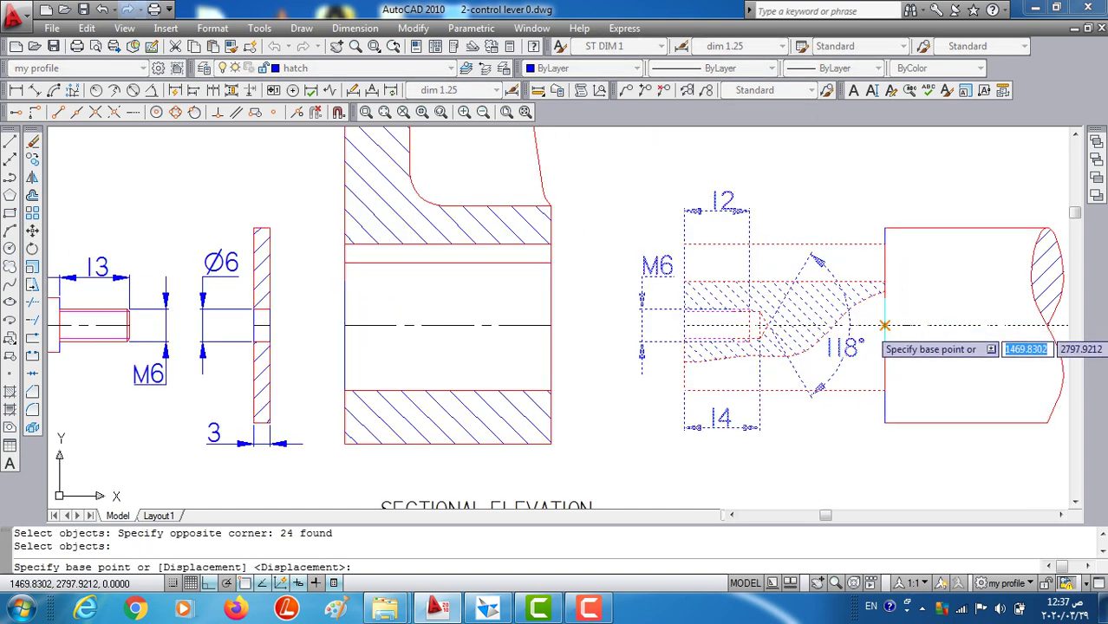
left_click(893, 323)
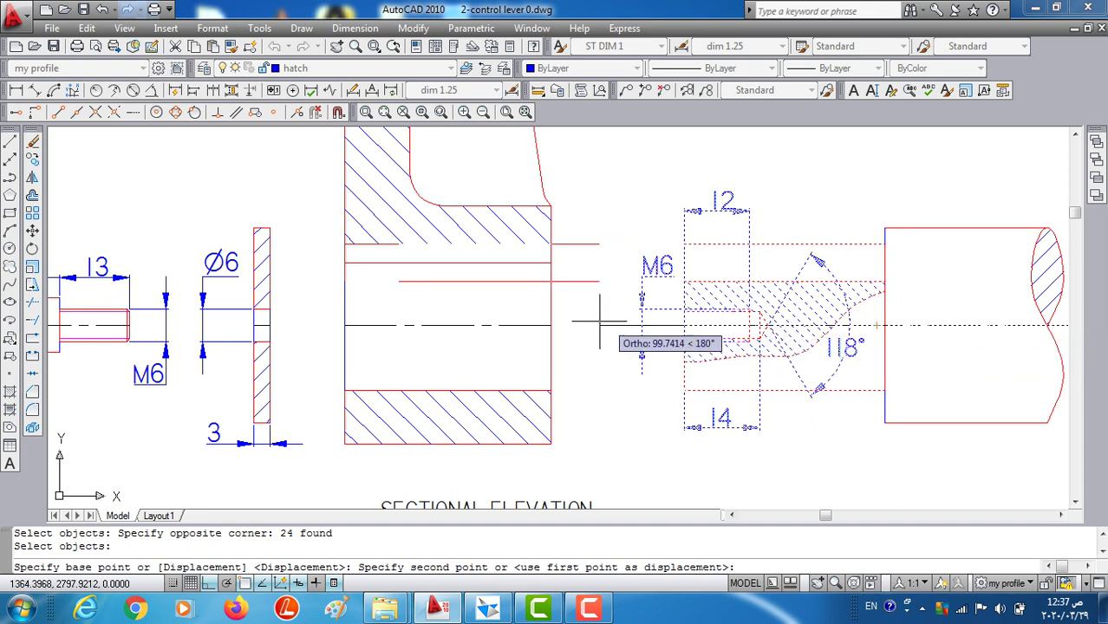
left_click(550, 325)
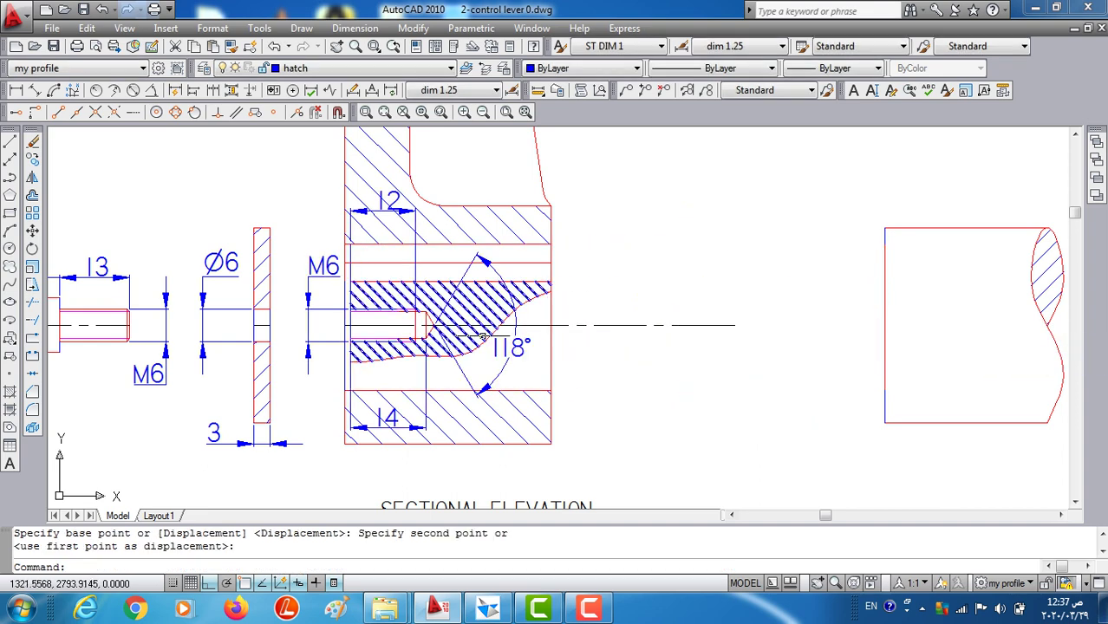
scroll(548, 324, "up", 1)
scroll(547, 324, "up", 1)
scroll(546, 323, "up", 1)
scroll(545, 324, "down", 2)
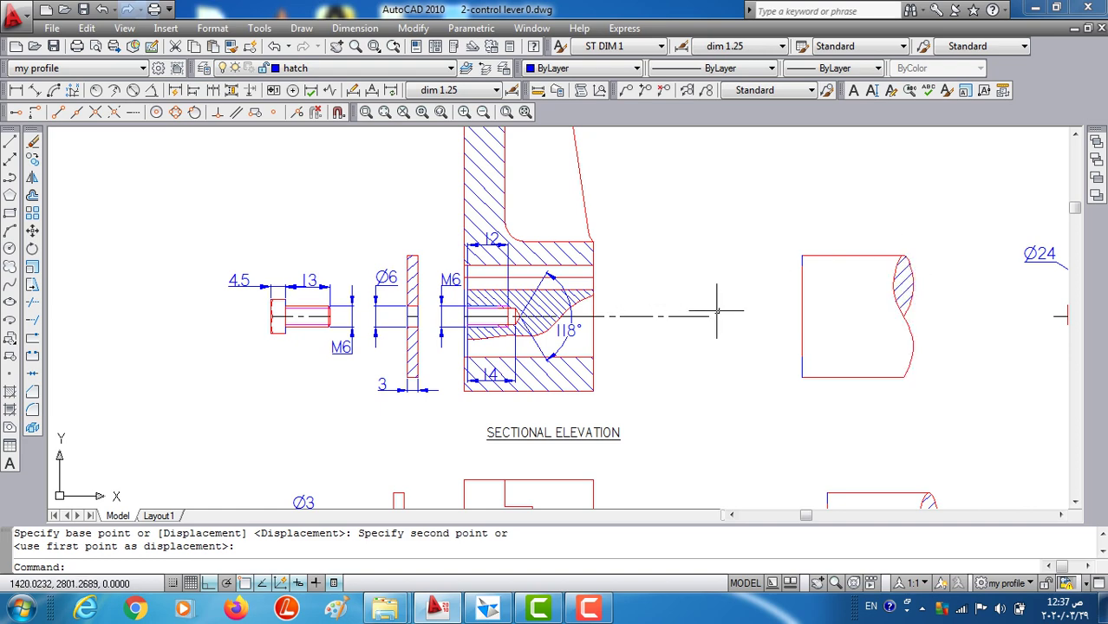
scroll(621, 300, "down", 3)
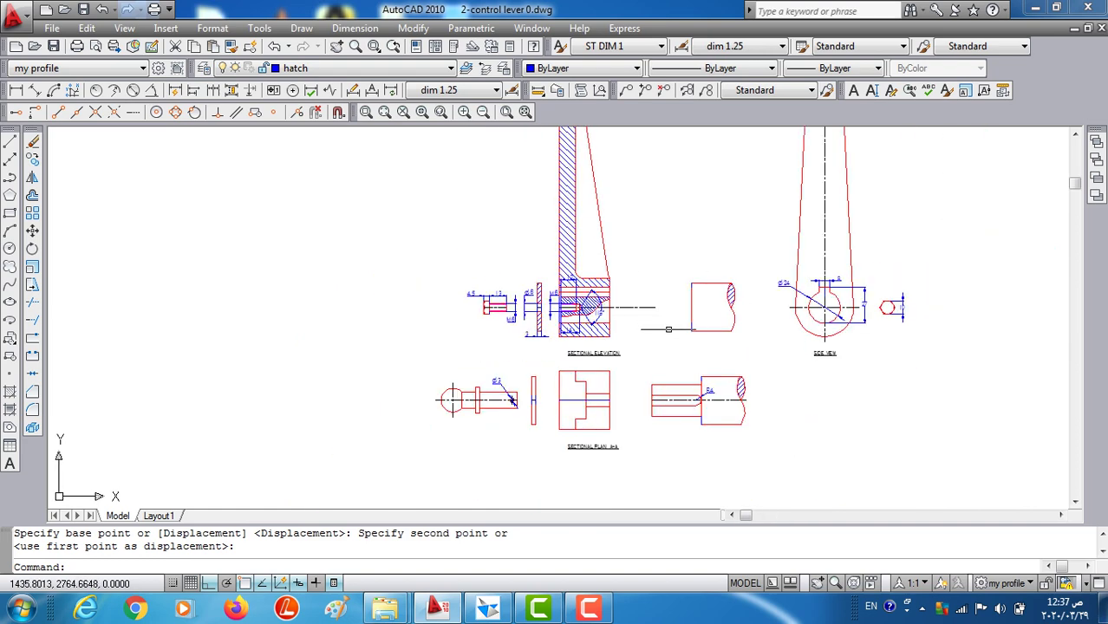
scroll(711, 335, "up", 2)
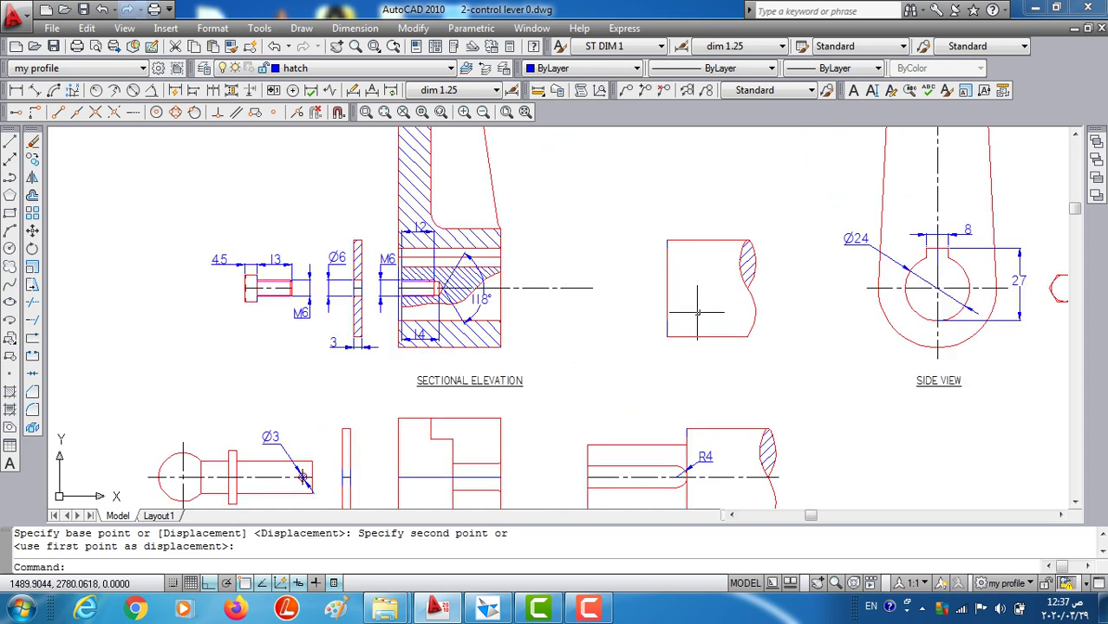
- Move the shaft end view so it sits against the hub section
left_click(32, 230)
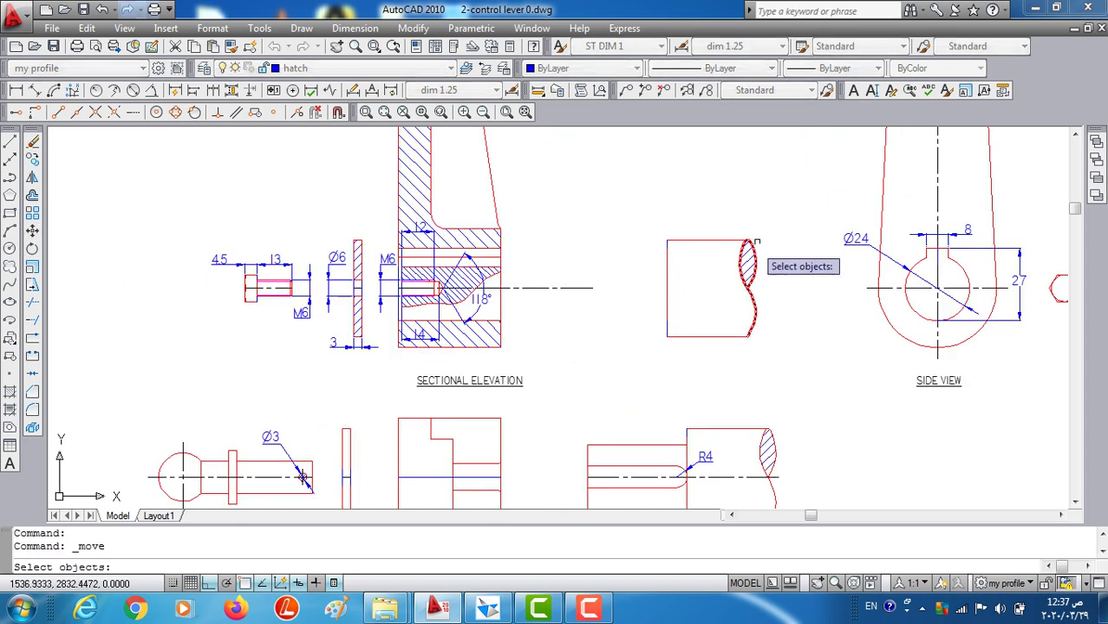
left_click(789, 203)
left_click(603, 378)
key("Return")
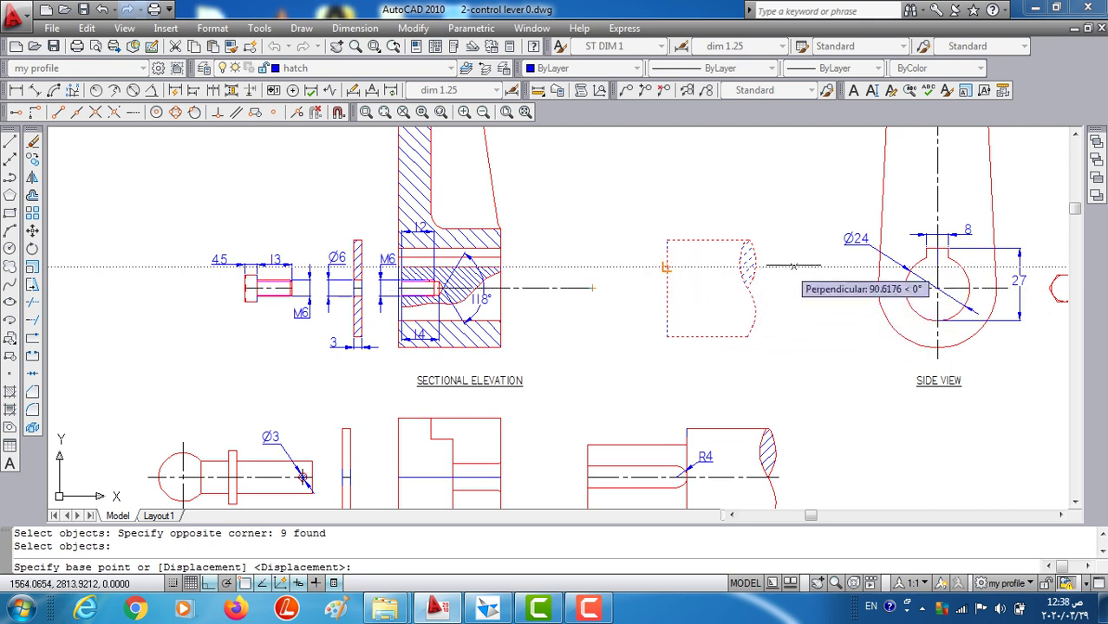
left_click(666, 288)
left_click(501, 288)
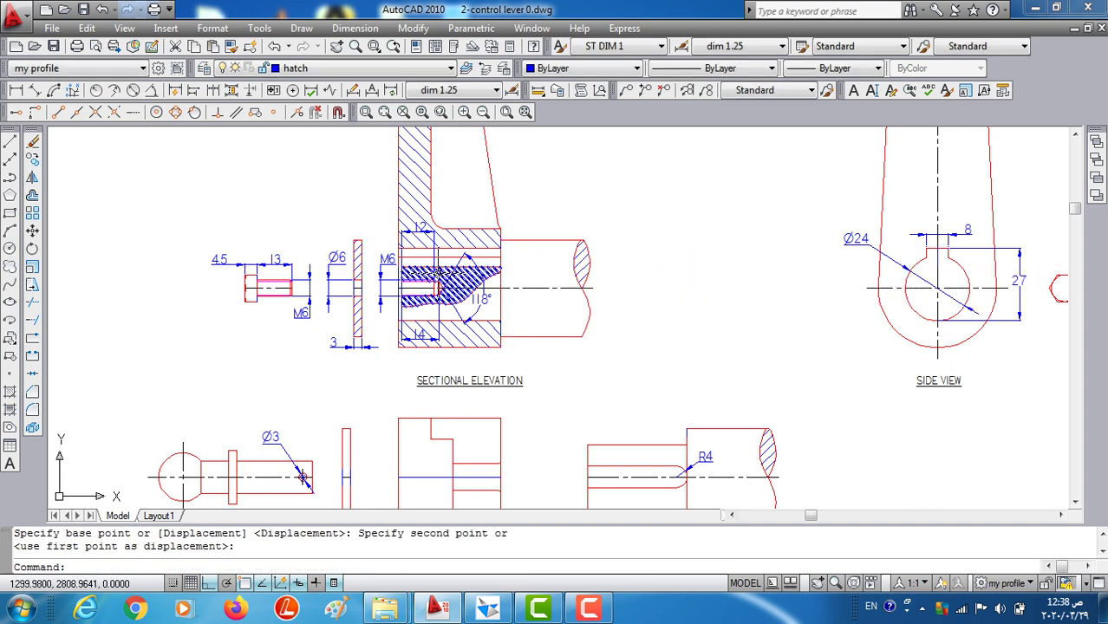
scroll(584, 319, "down", 2)
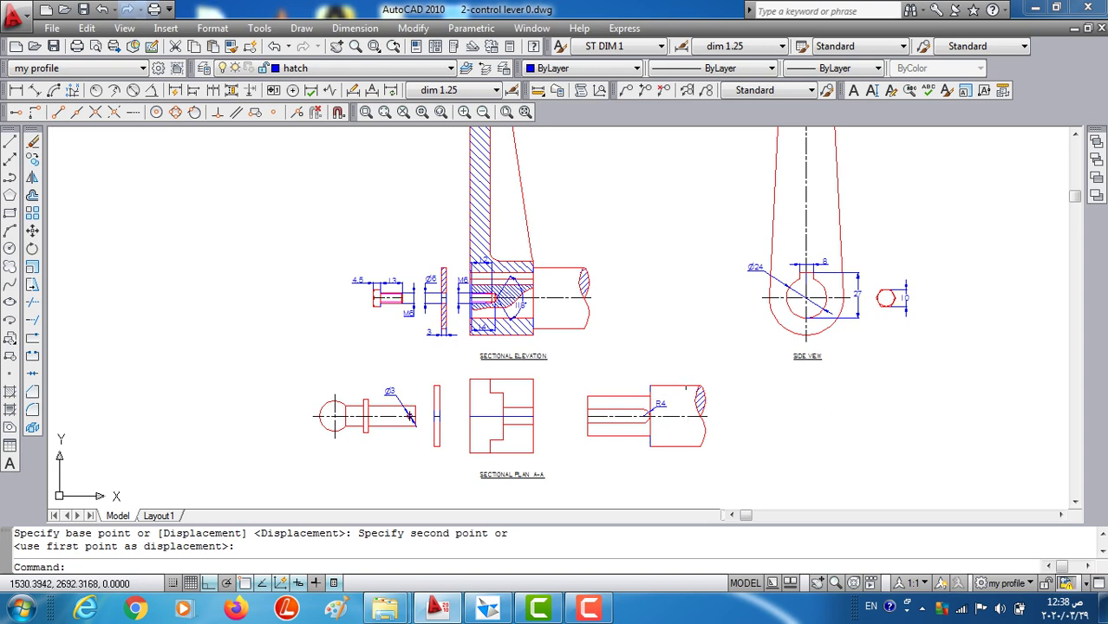
middle_click_drag(594, 387, 690, 427)
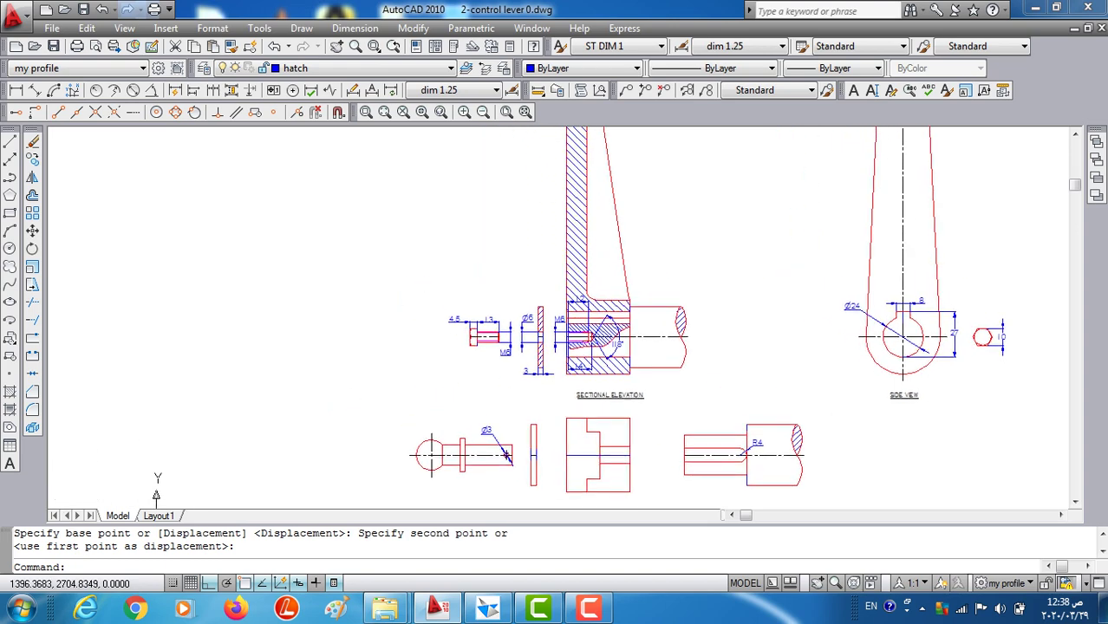
scroll(548, 371, "up", 2)
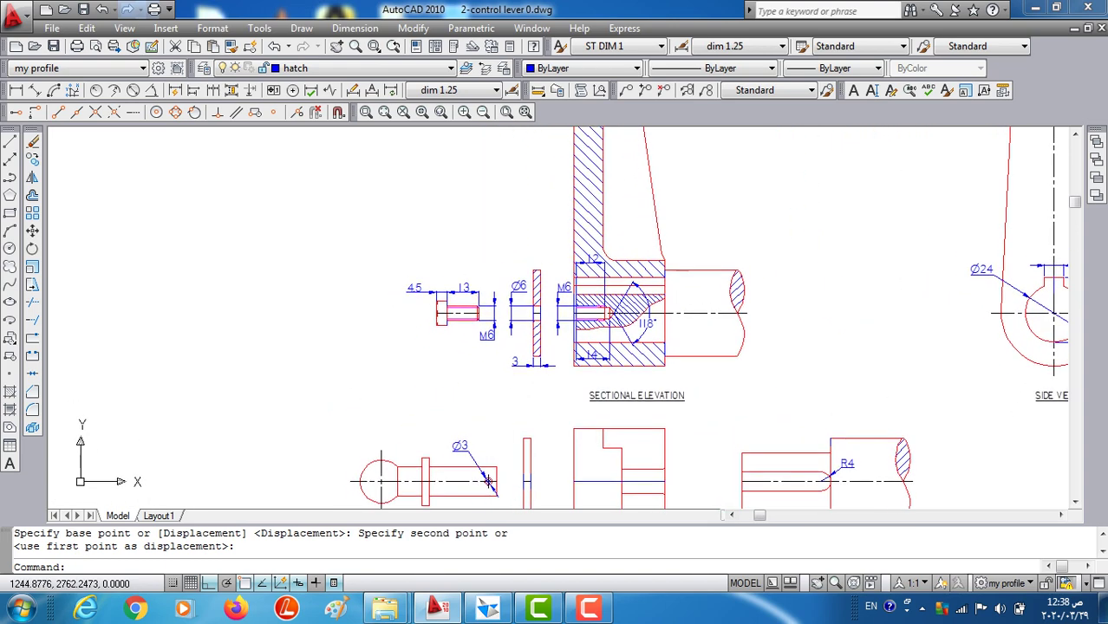
scroll(548, 347, "up", 2)
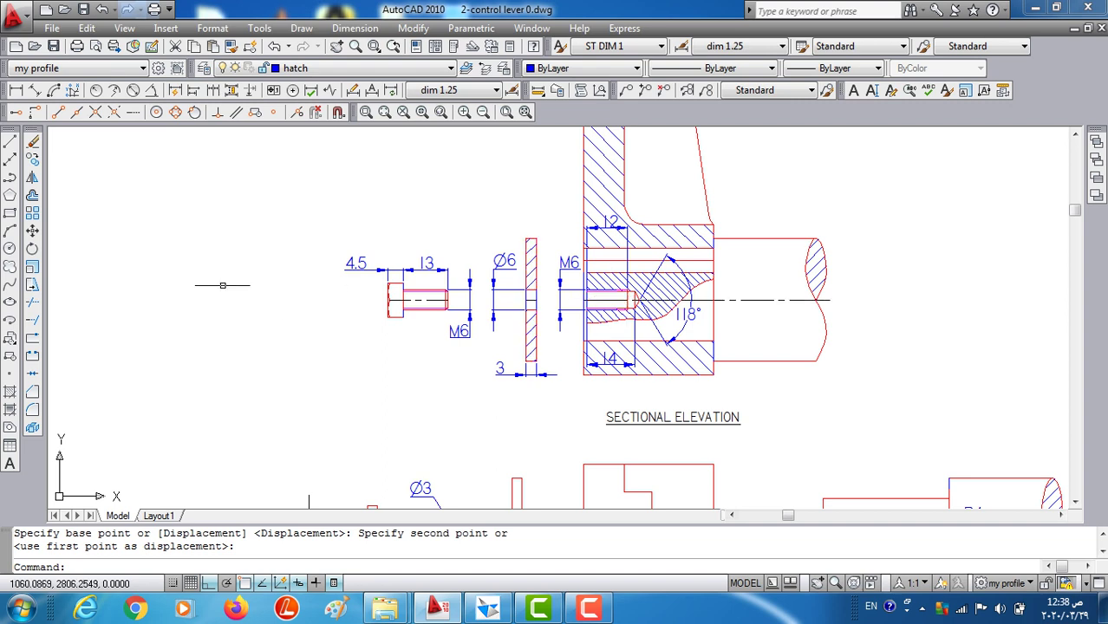
- Move the washer and its dimensions so it seats against the hub face
left_click(32, 230)
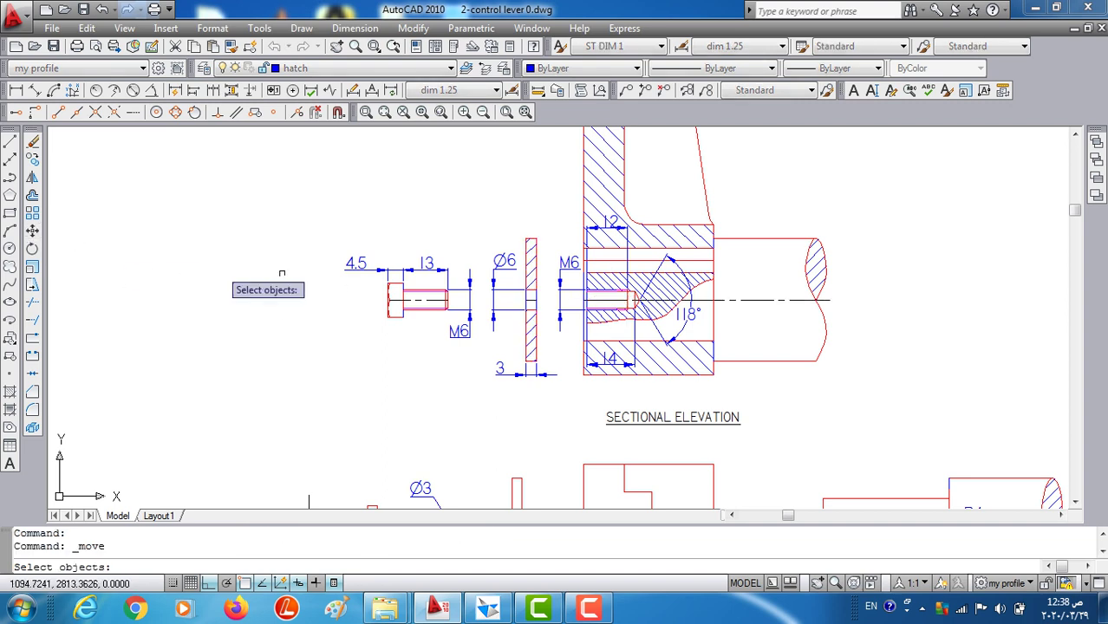
left_click(547, 221)
left_click(518, 375)
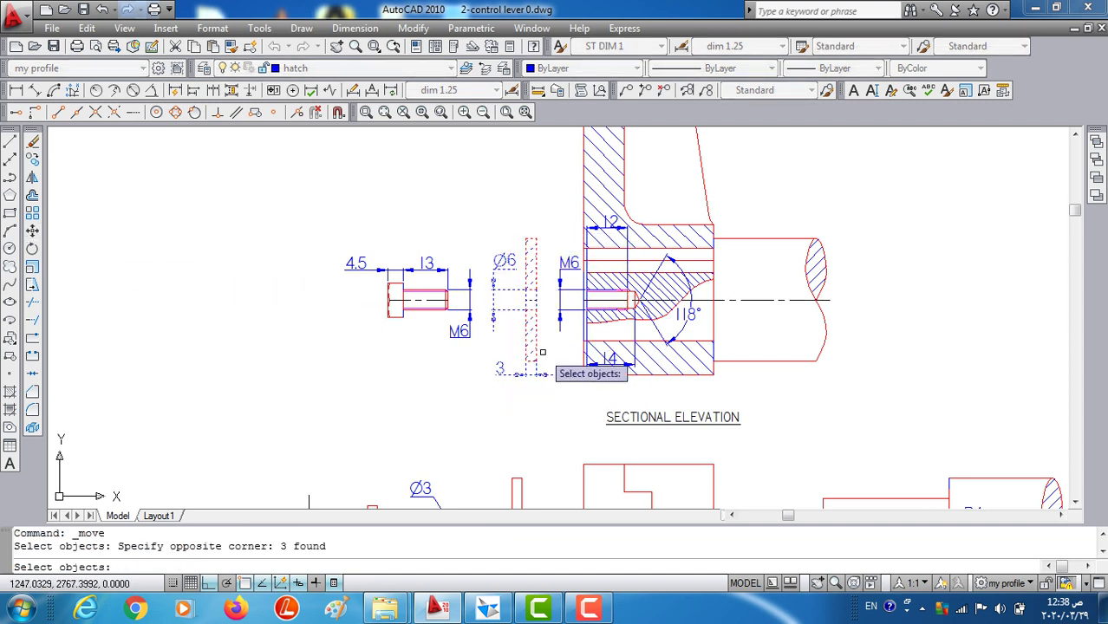
key("Return")
scroll(537, 329, "up", 2)
scroll(511, 291, "up", 2)
left_click(494, 280)
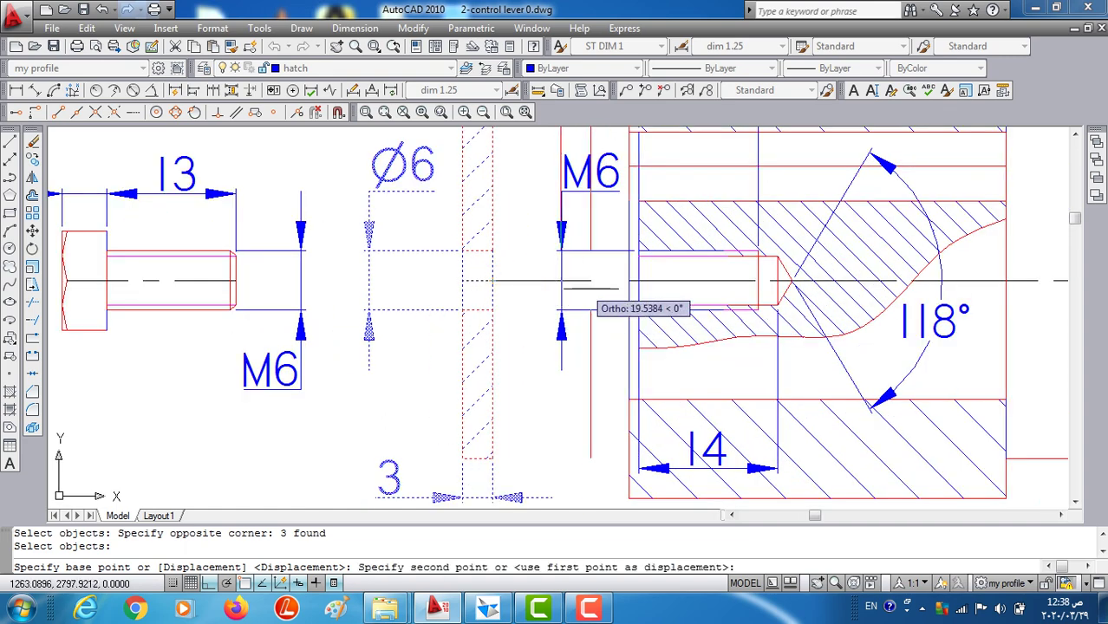
left_click(629, 280)
scroll(543, 362, "down", 3)
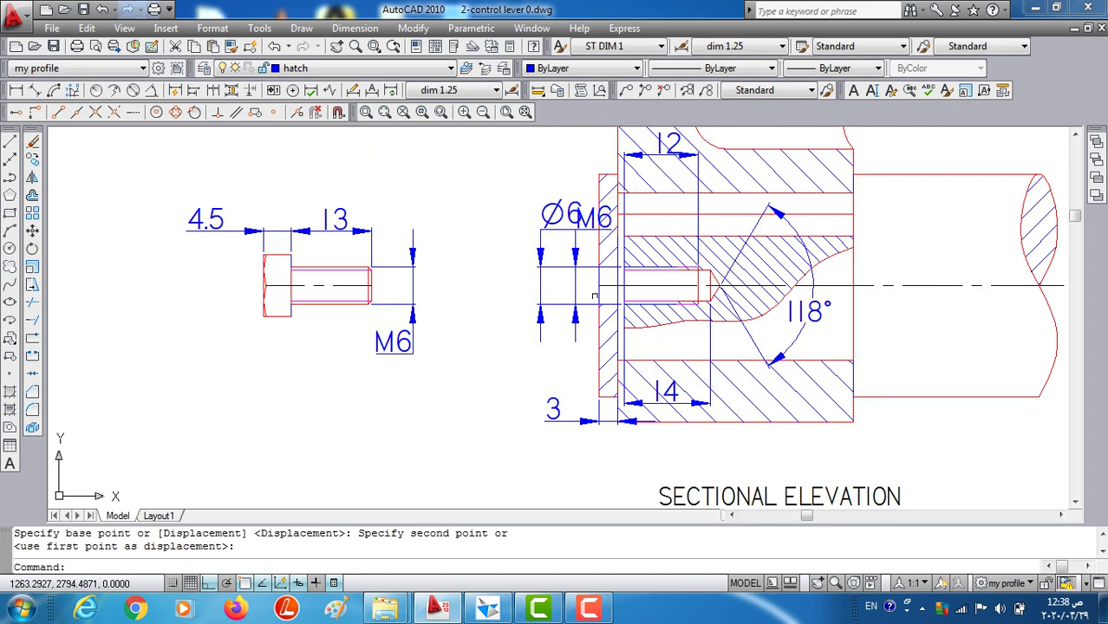
scroll(543, 361, "down", 1)
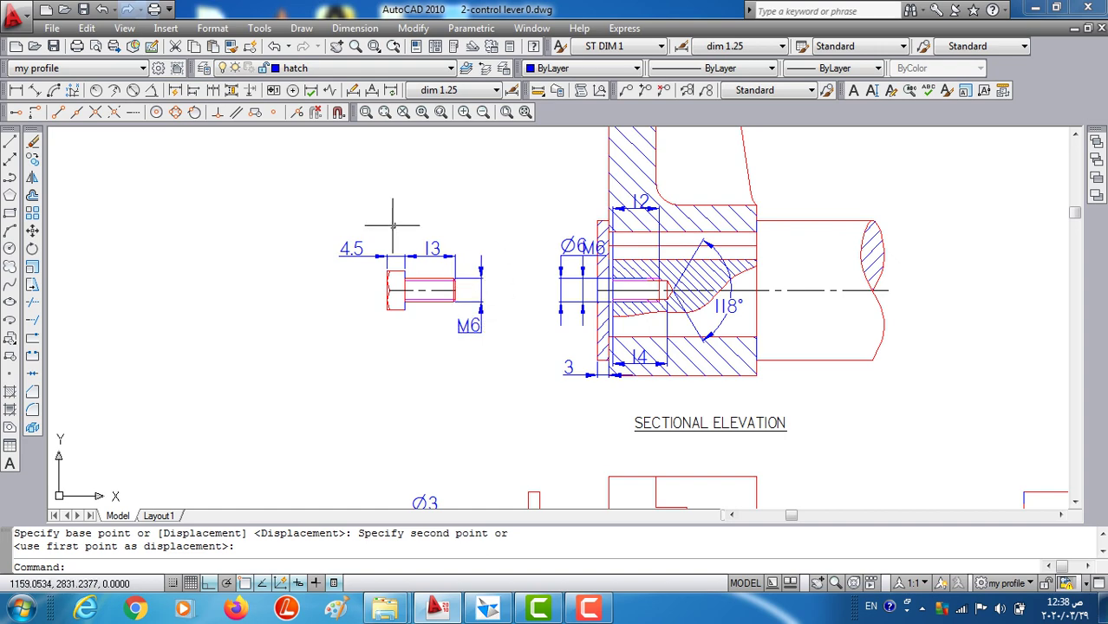
- Move the M6 bolt, base point at its head centre, into the tapped hole, then select the Ø6 dimension
left_click(32, 231)
left_click(508, 192)
left_click(336, 387)
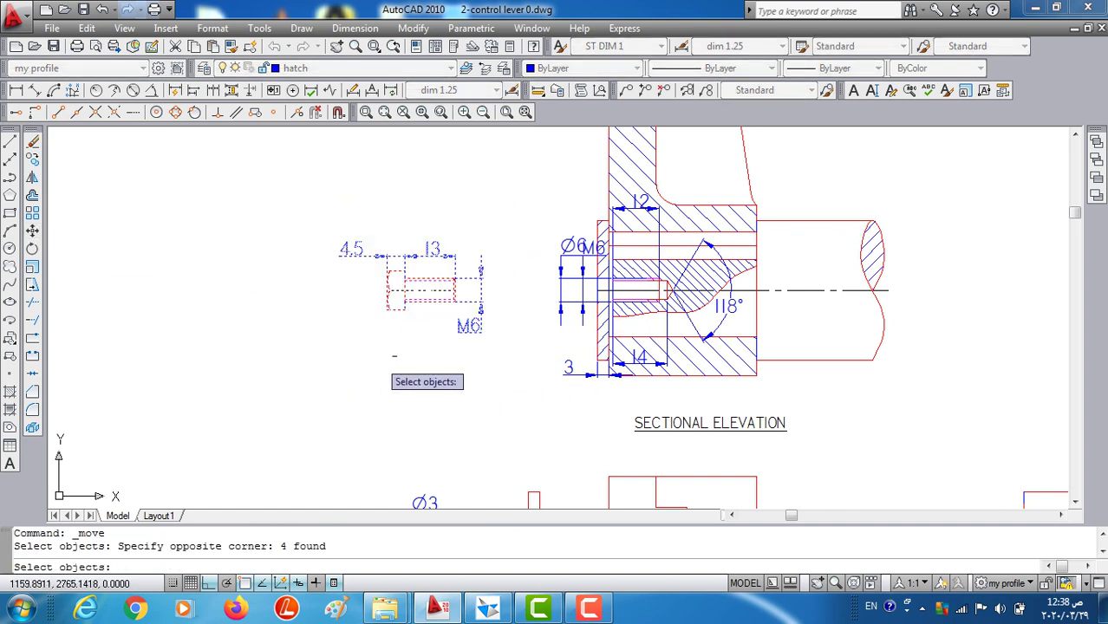
key("Return")
scroll(451, 308, "up", 5)
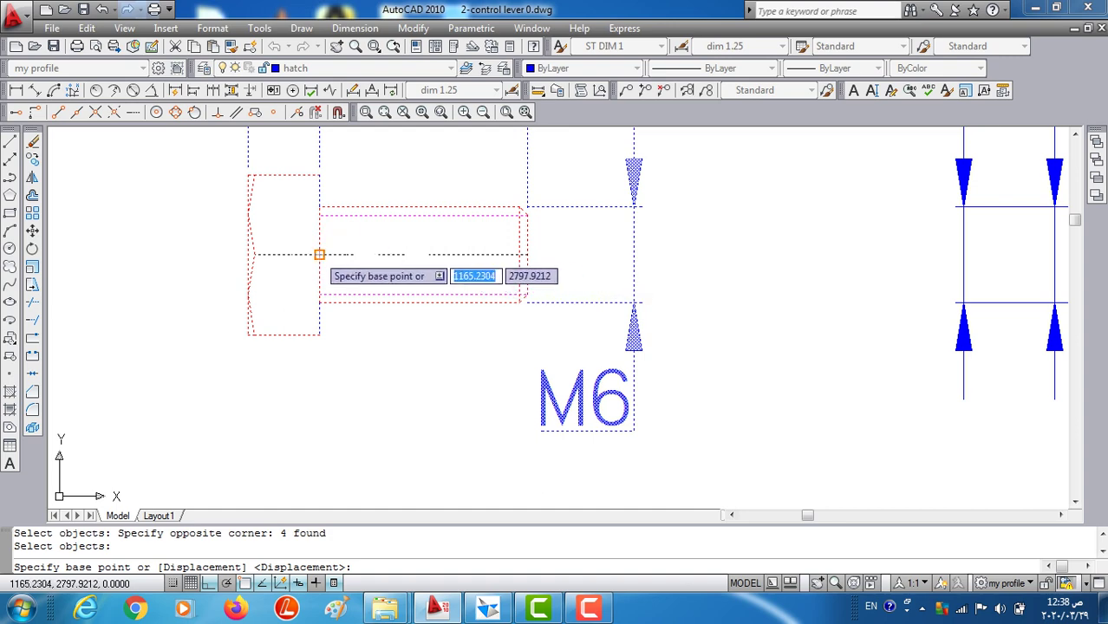
left_click(319, 254)
scroll(416, 303, "down", 3)
scroll(638, 292, "up", 3)
scroll(646, 264, "up", 2)
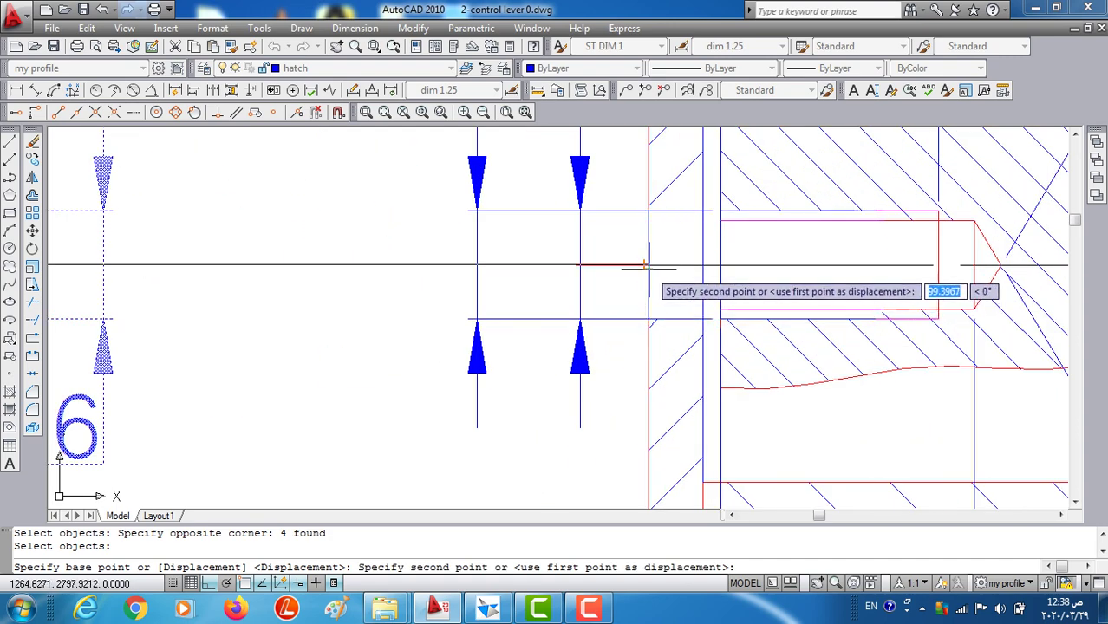
left_click(645, 265)
scroll(514, 361, "down", 4)
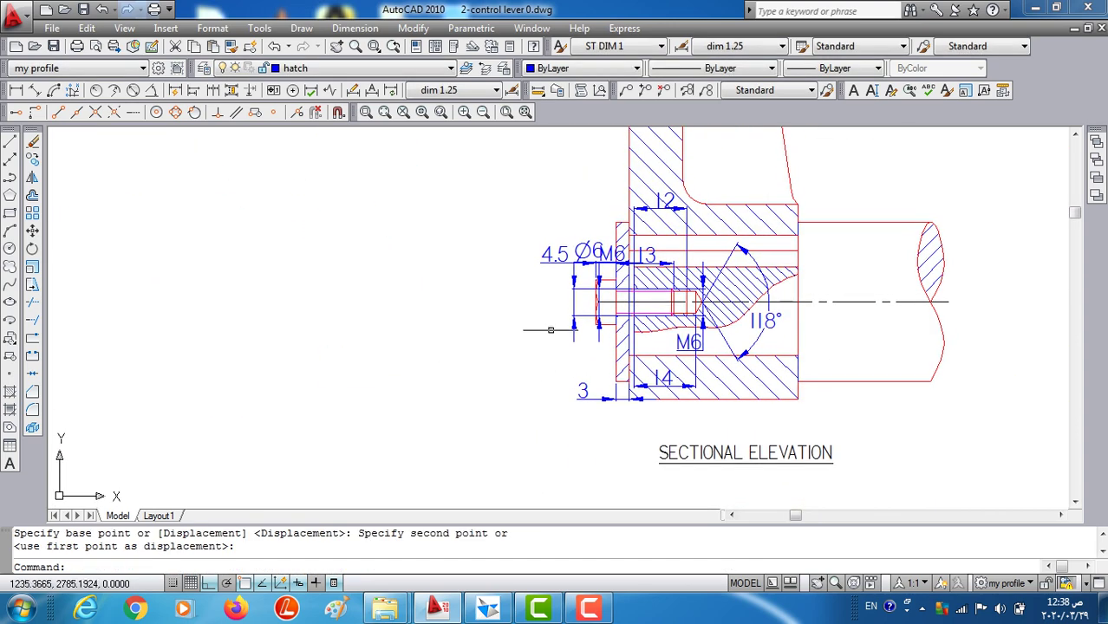
scroll(551, 329, "up", 4)
left_click(598, 286)
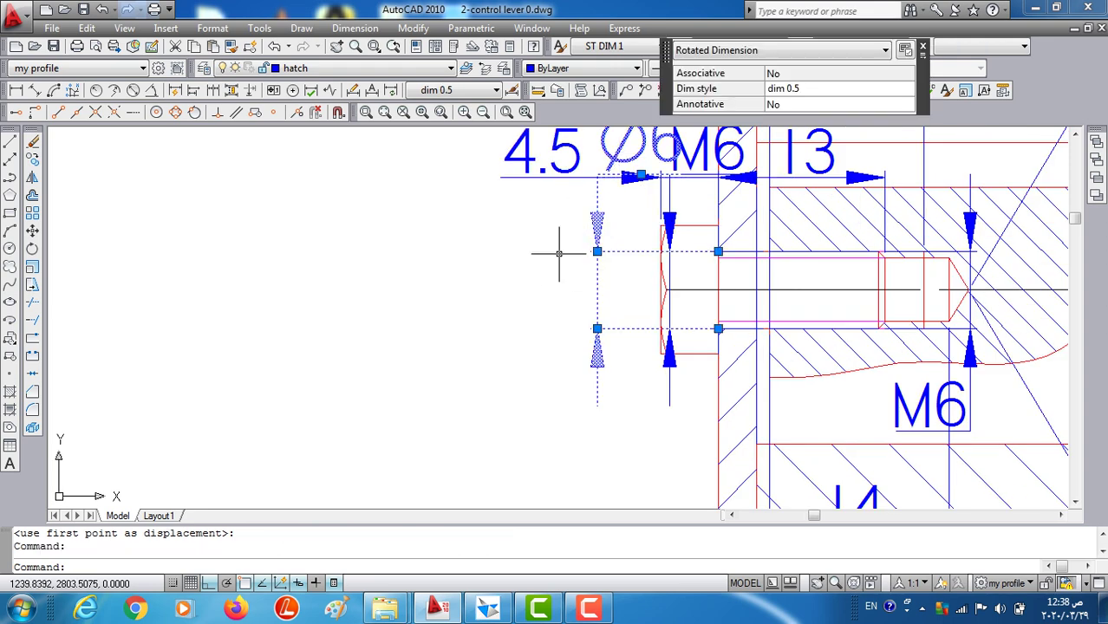
- Delete the Ø6, 4.5, 3 and 13 dimensions from the bolt assembly
key("Delete")
scroll(538, 279, "down", 3)
scroll(485, 220, "up", 1)
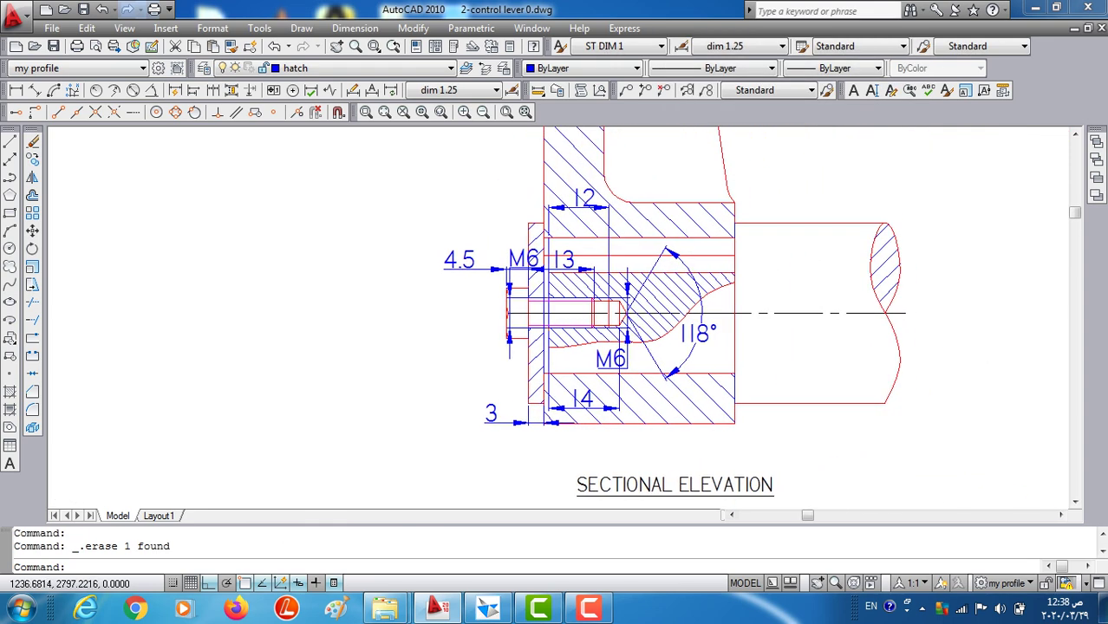
left_click_drag(485, 221, 437, 284)
key("Delete")
left_click_drag(484, 411, 460, 452)
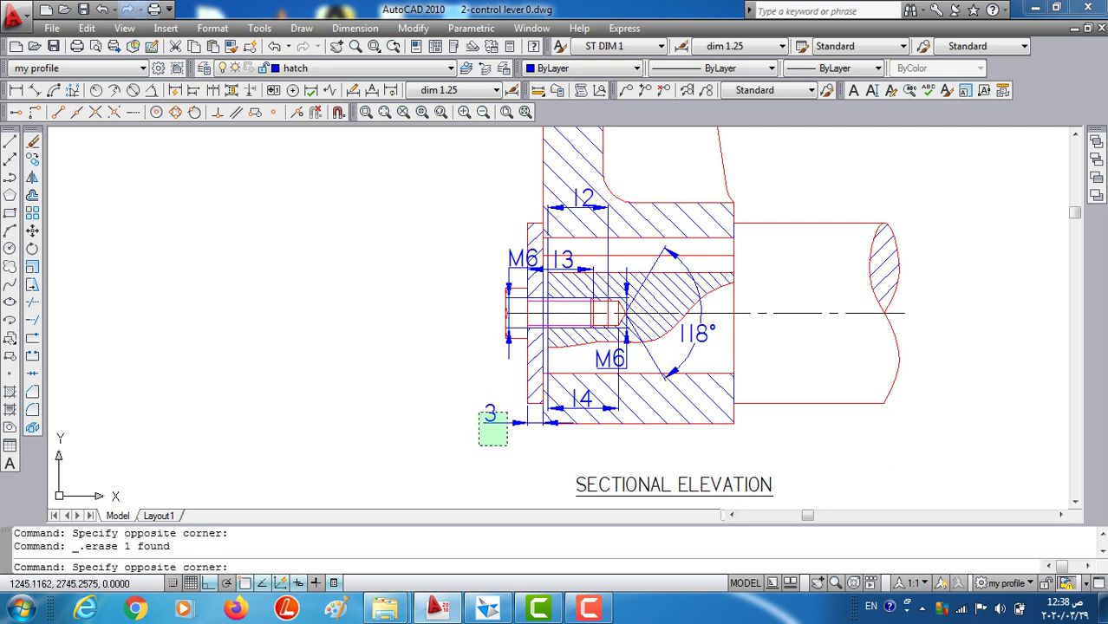
key("Delete")
scroll(515, 271, "up", 5)
left_click_drag(502, 213, 474, 264)
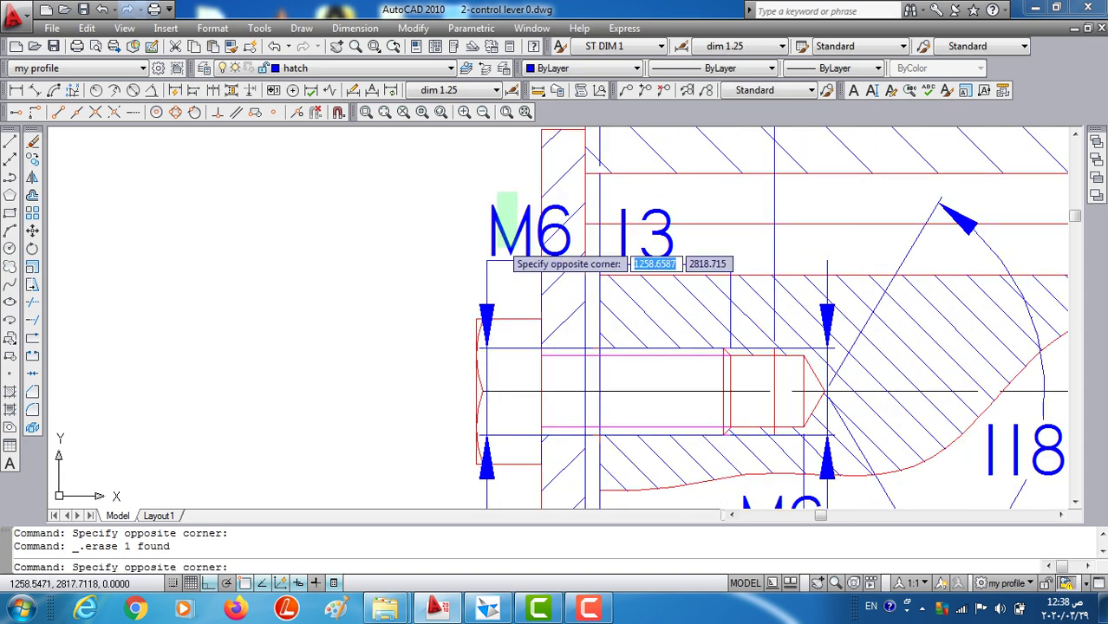
left_click(669, 235)
key("Delete")
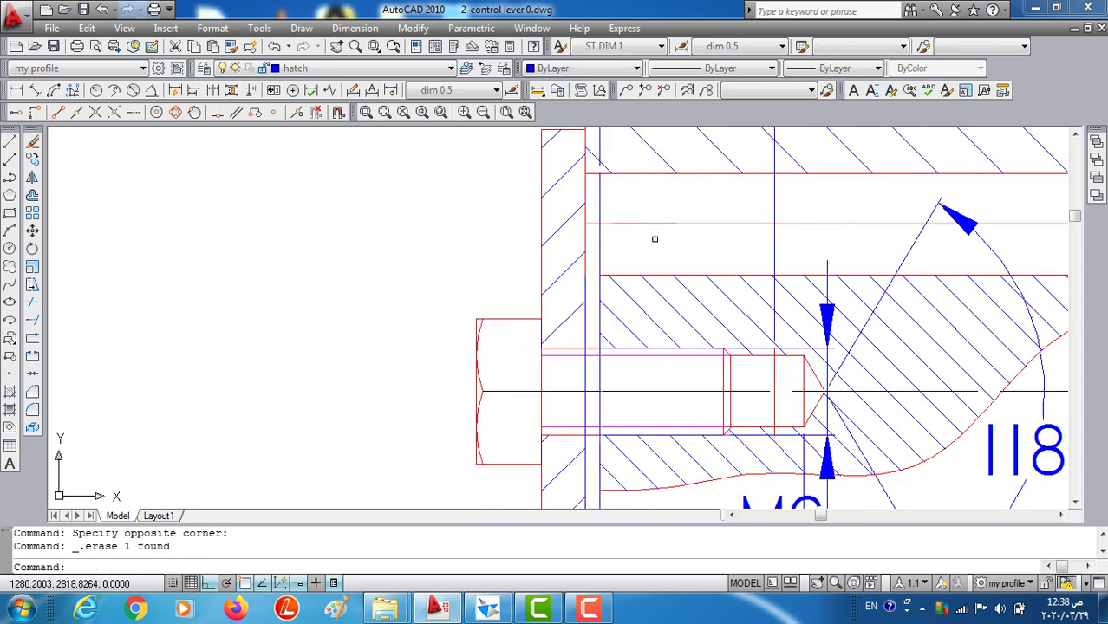
scroll(650, 237, "down", 4)
scroll(693, 225, "up", 3)
scroll(756, 206, "up", 2)
- Delete the 118°, M6, 14 and 12 tapped-hole dimensions
left_click(756, 205)
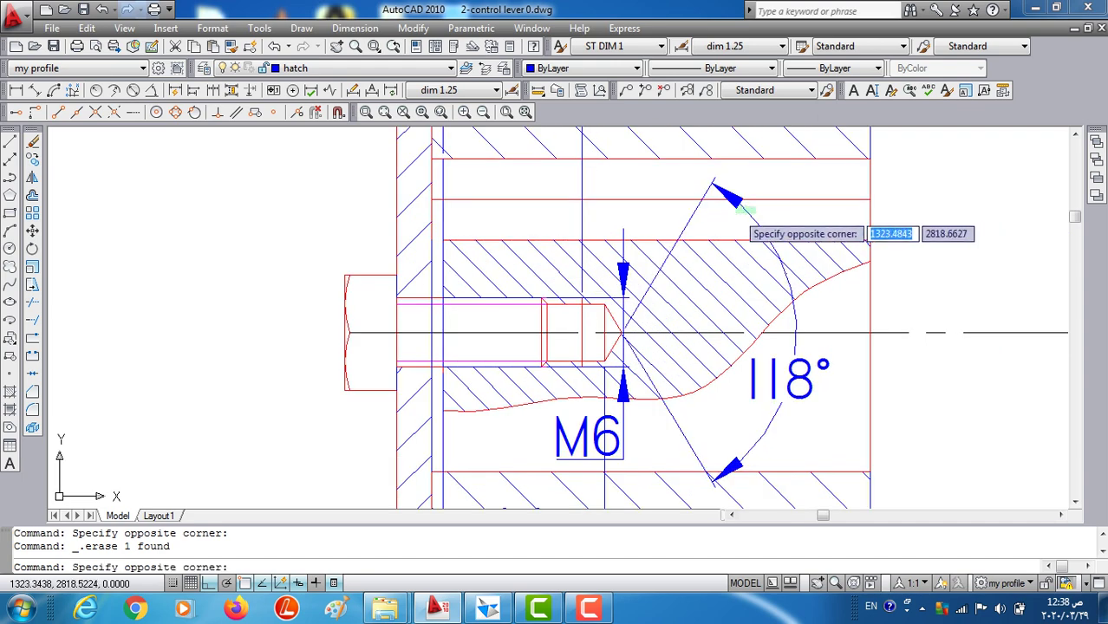
left_click(724, 211)
key("Delete")
scroll(690, 299, "down", 2)
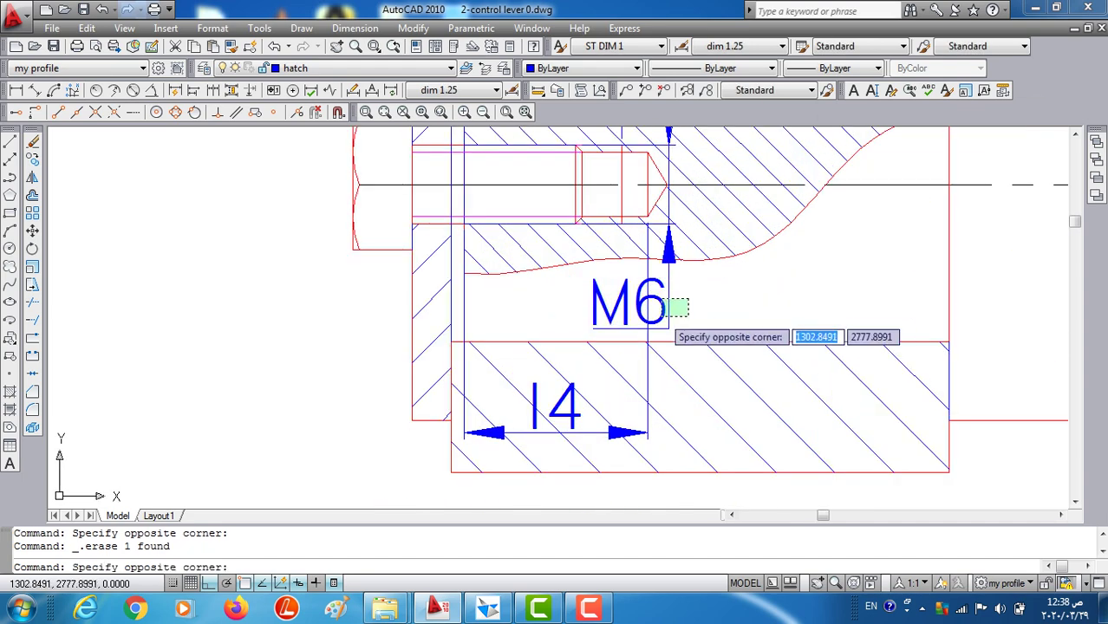
left_click(644, 302)
key("Delete")
left_click(627, 433)
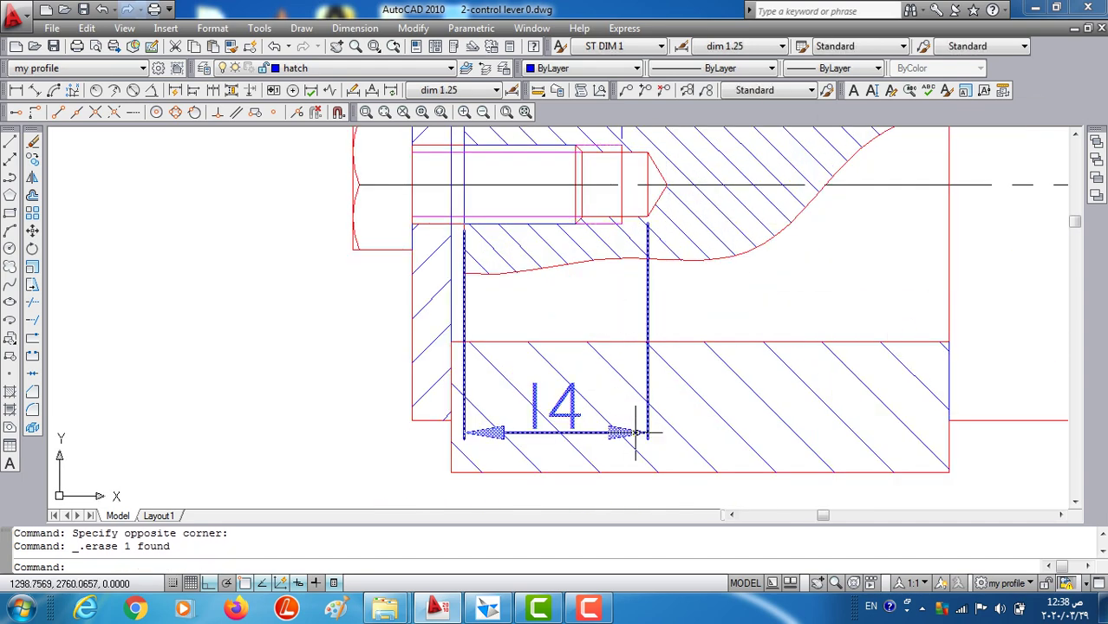
key("Delete")
scroll(630, 425, "down", 4)
scroll(602, 290, "up", 3)
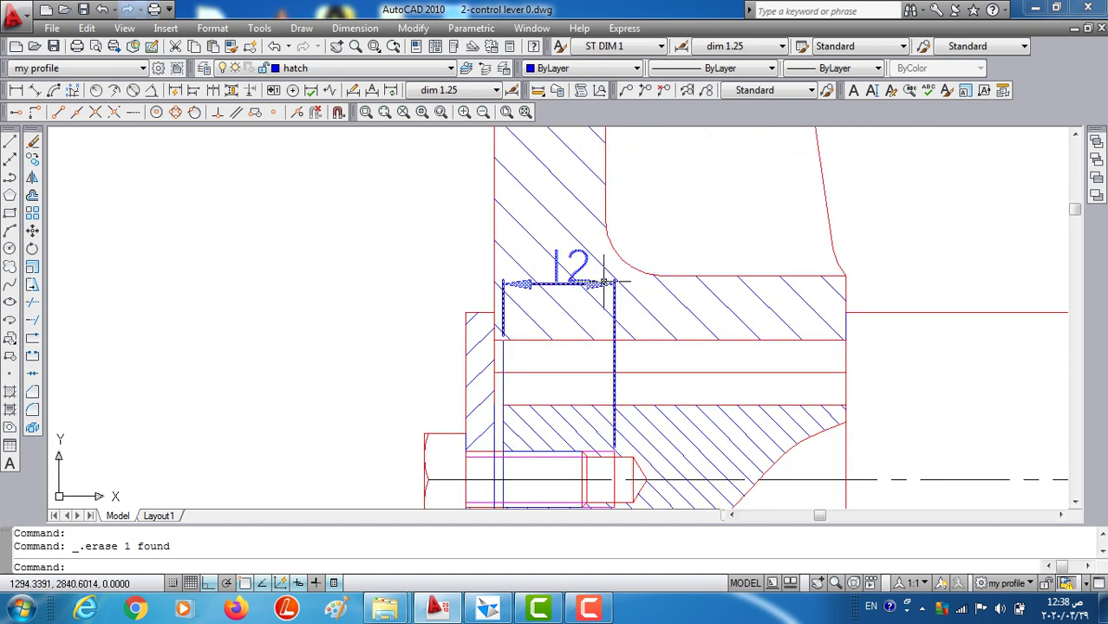
key("Delete")
scroll(607, 347, "down", 3)
- Delete the stray horizontal line above the bolt
middle_click_drag(776, 389, 737, 376)
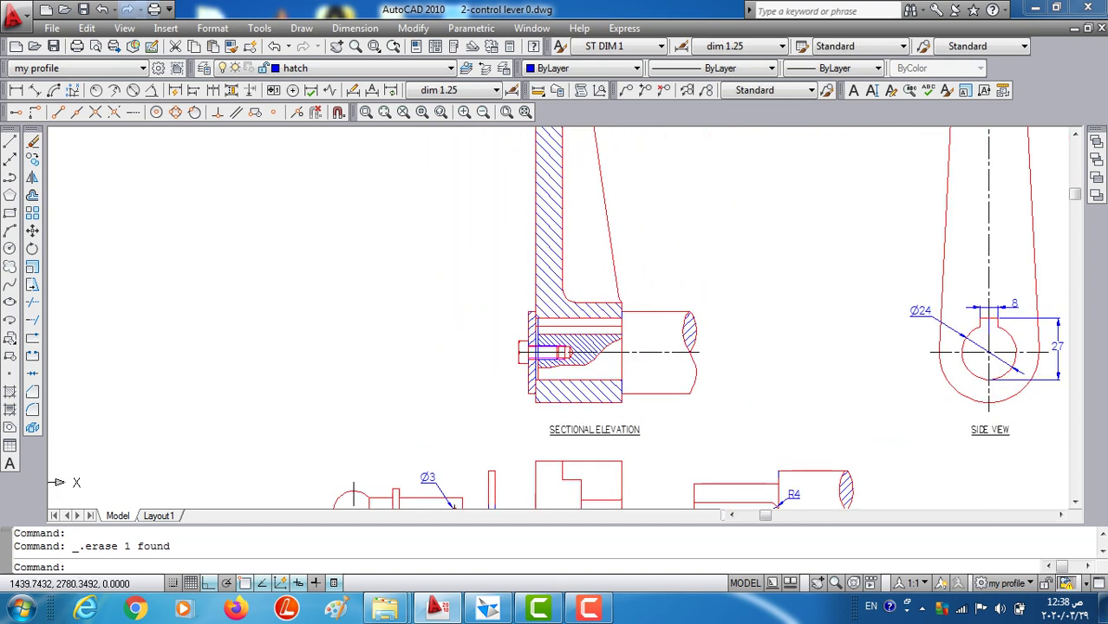
scroll(832, 434, "up", 1)
scroll(832, 433, "up", 1)
middle_click_drag(504, 290, 662, 353)
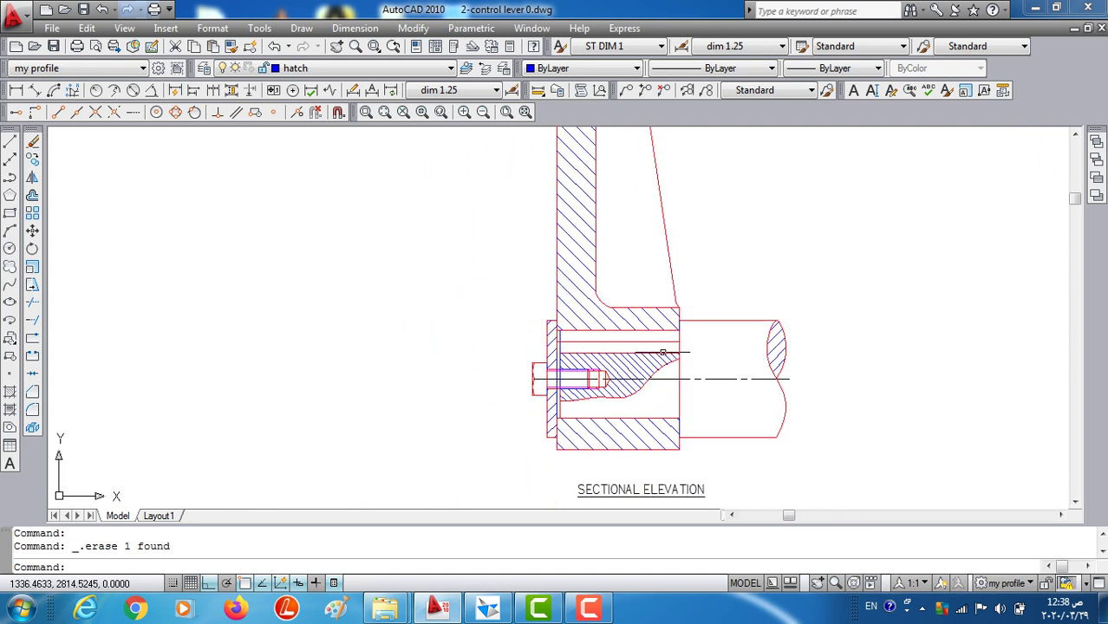
left_click(654, 342)
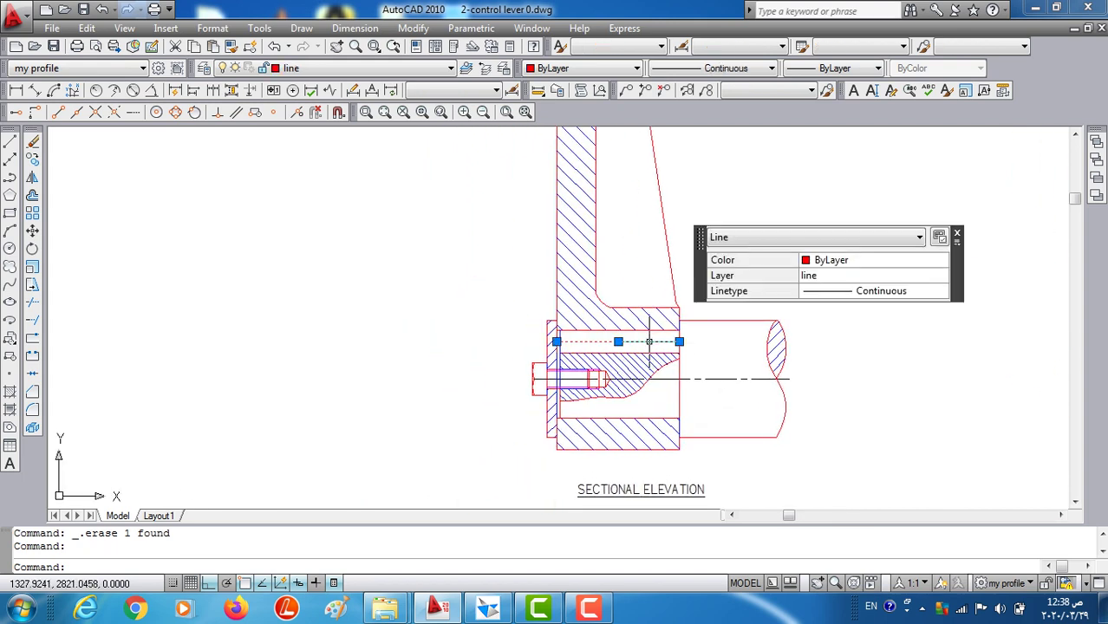
key("Delete")
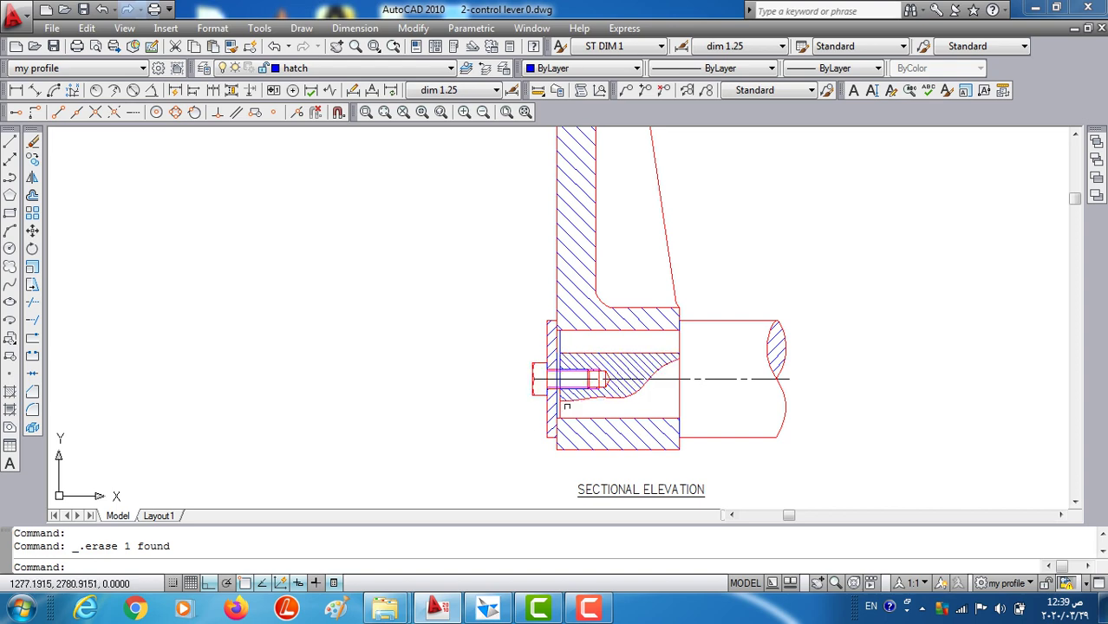
scroll(574, 336, "down", 3)
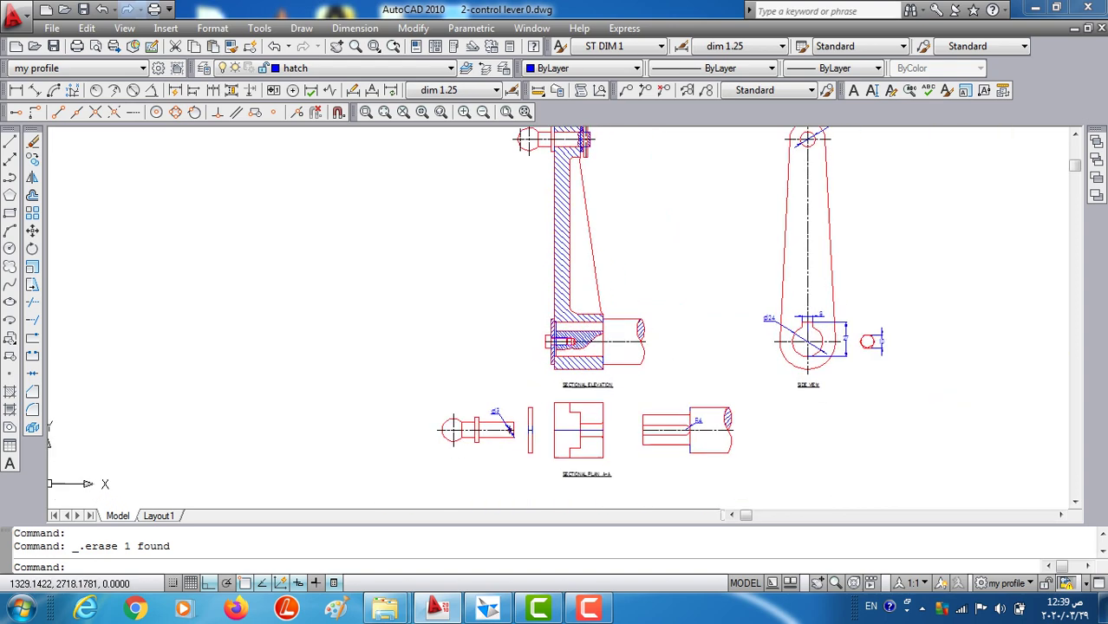
- Delete the right part's seven shaft lines and its R4 dimension and arc
scroll(537, 374, "up", 2)
scroll(538, 375, "up", 2)
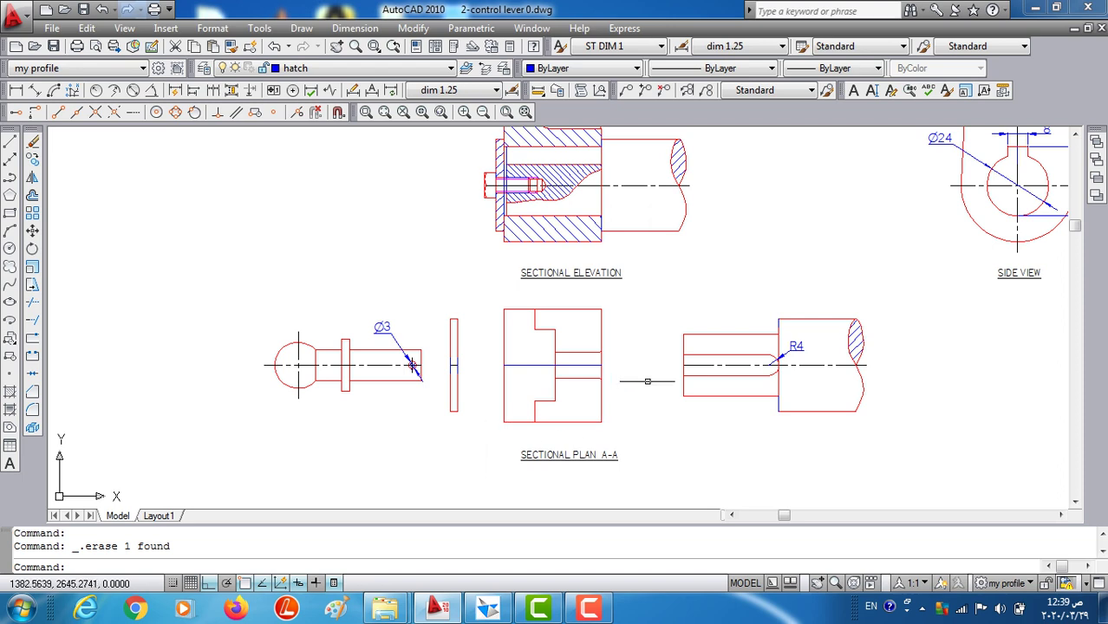
left_click(731, 329)
left_click(670, 434)
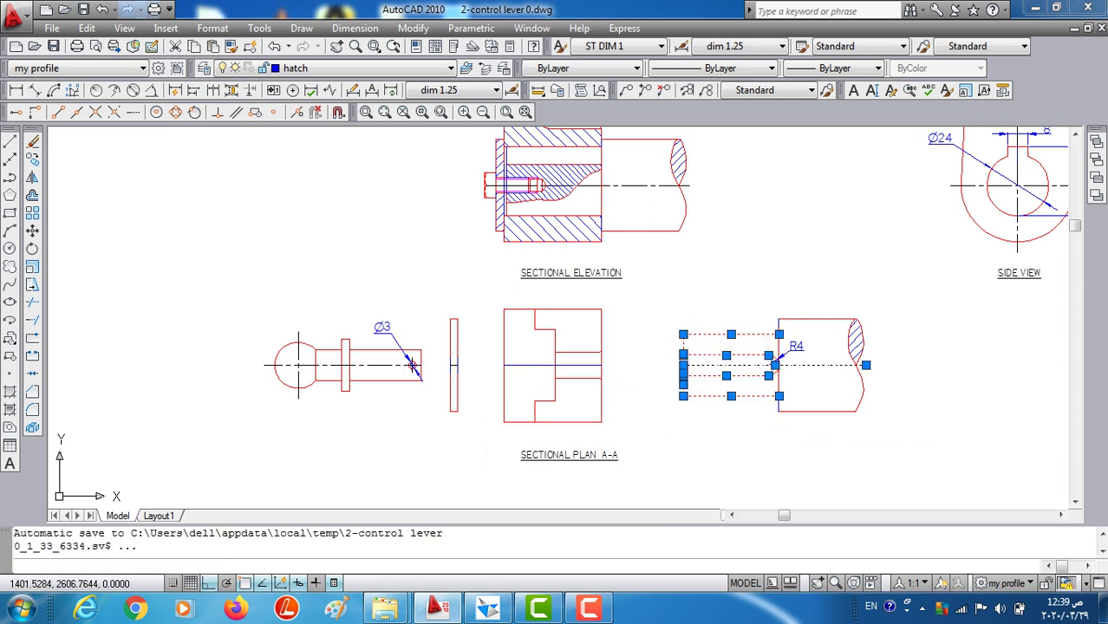
key("Delete")
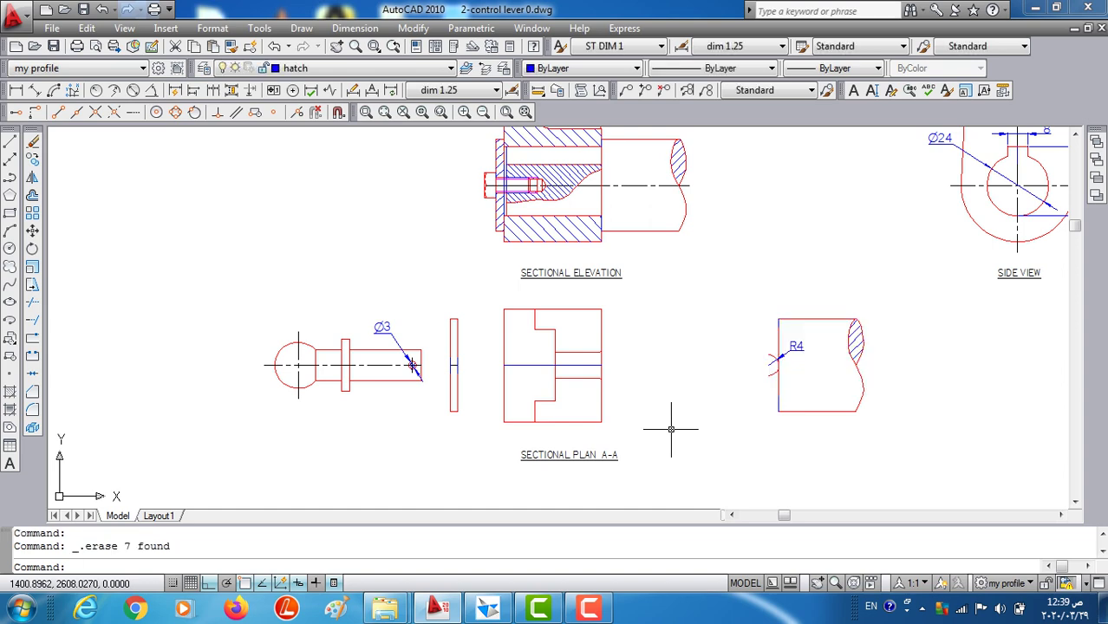
scroll(767, 344, "up", 5)
left_click(779, 329)
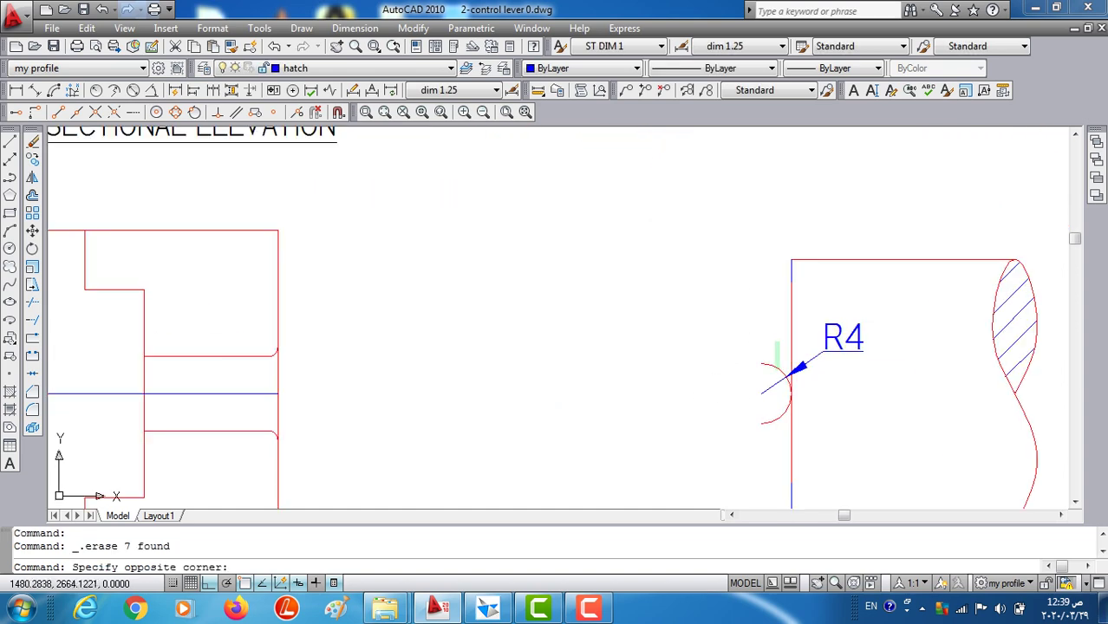
left_click(720, 425)
key("Delete")
scroll(718, 425, "down", 5)
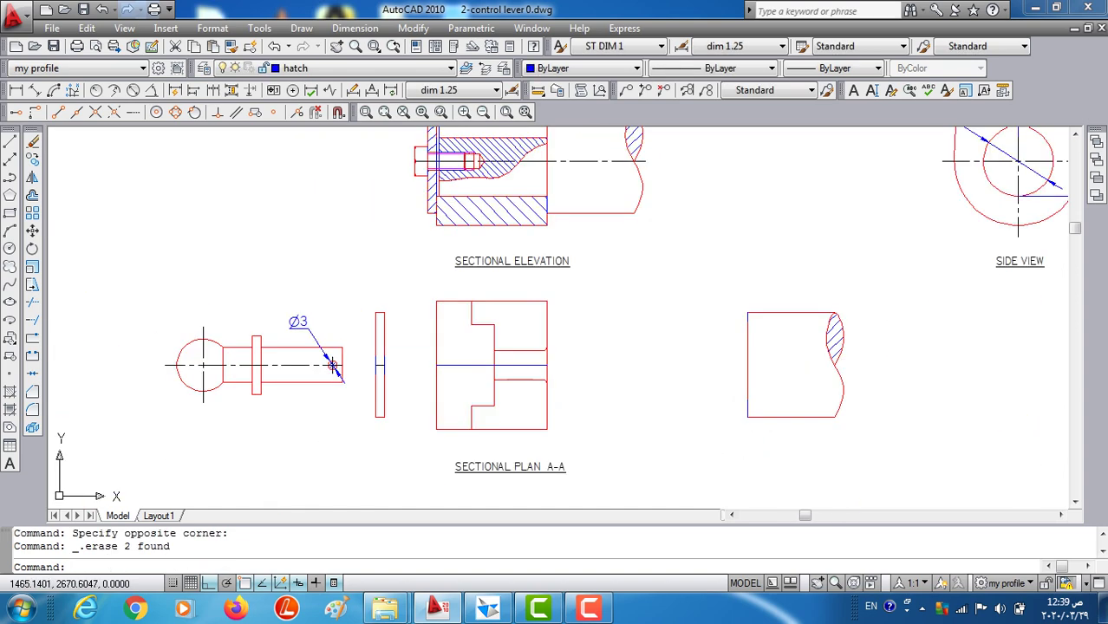
scroll(689, 385, "down", 2)
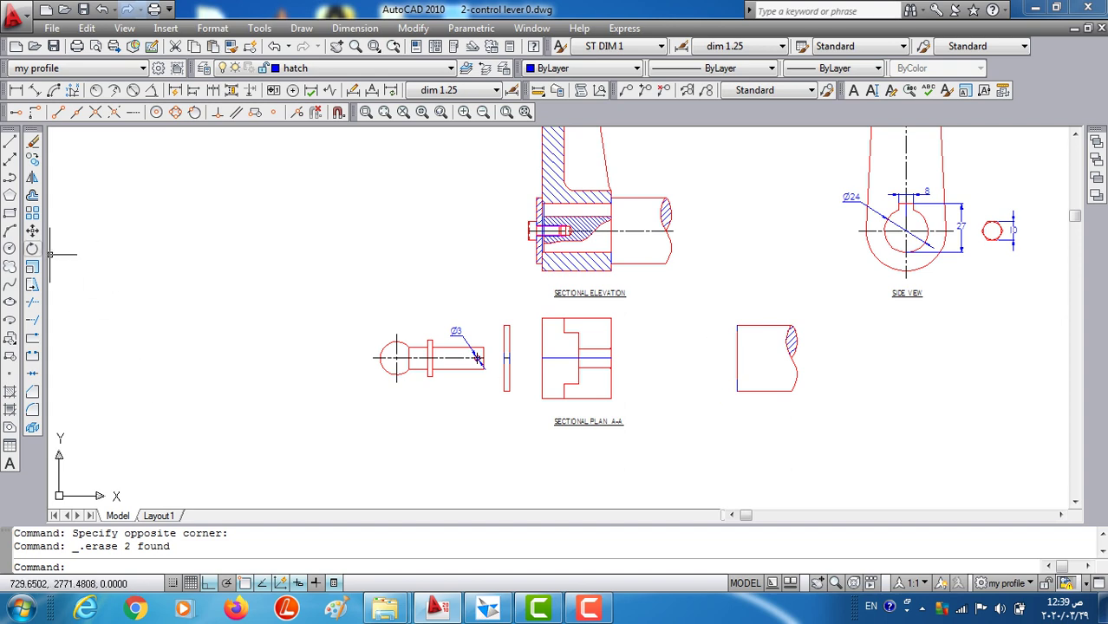
- Move the right-hand part against the right side of the sectional plan
left_click(32, 230)
left_click(813, 296)
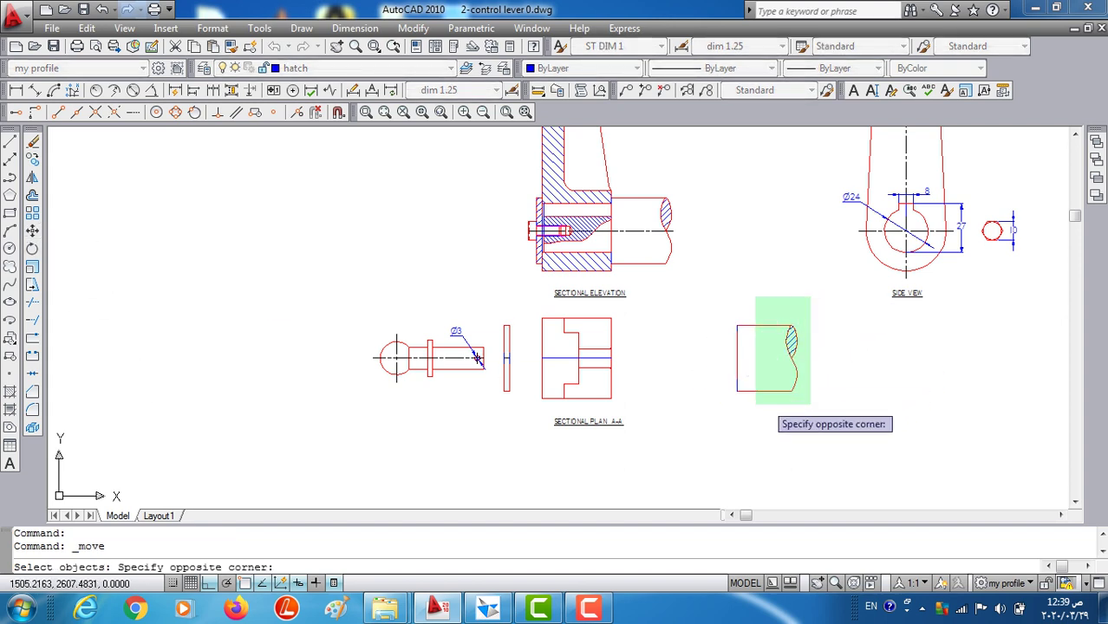
left_click(712, 403)
key("Return")
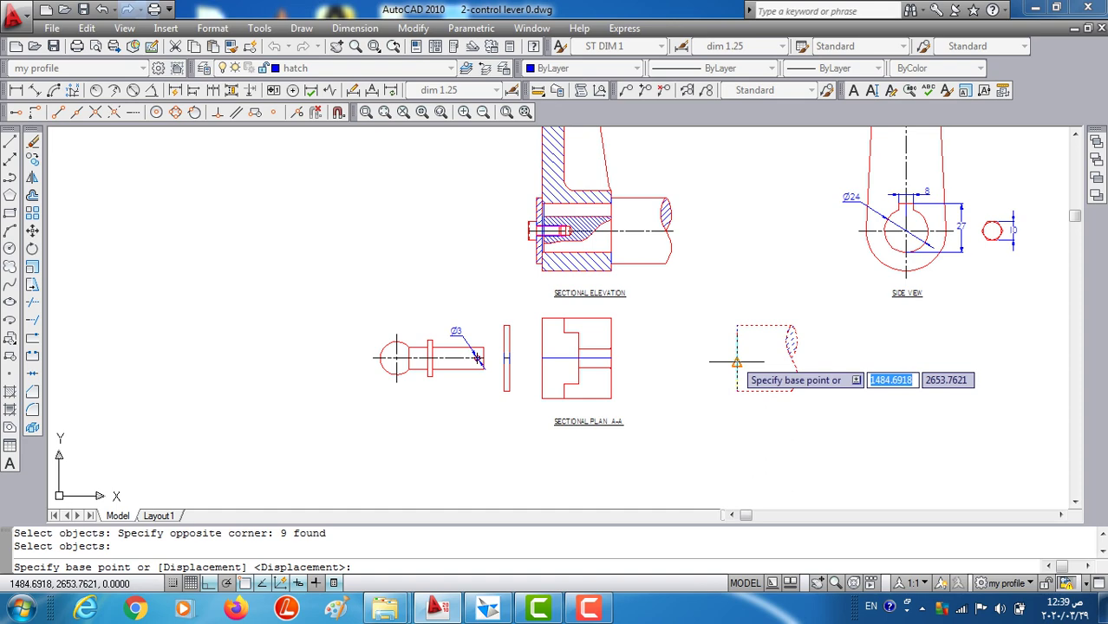
left_click(737, 358)
left_click(611, 358)
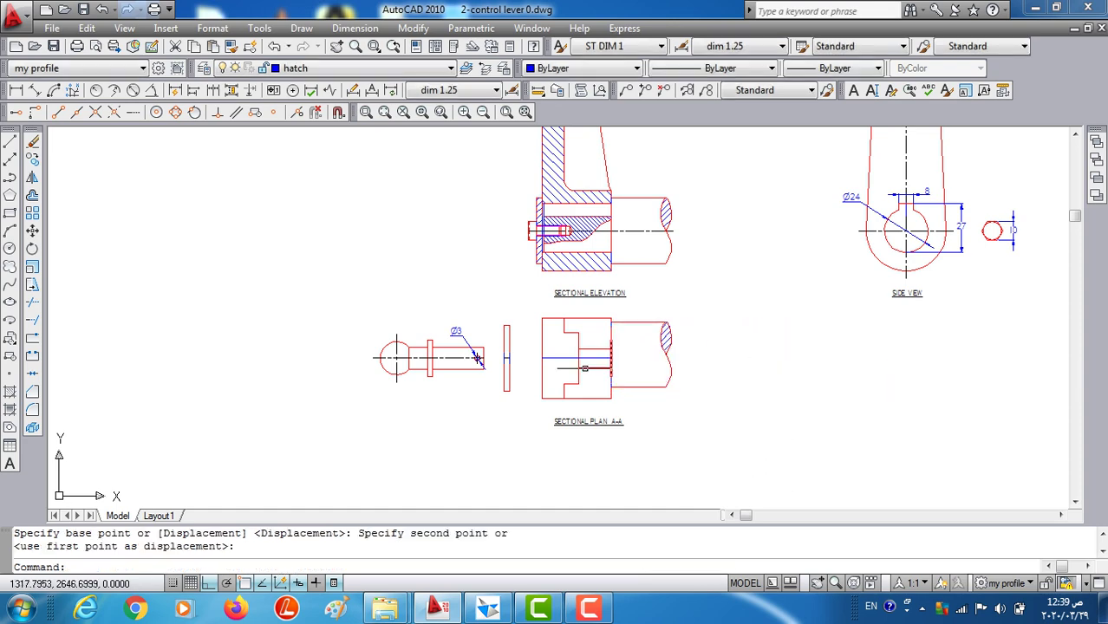
scroll(504, 397, "up", 2)
middle_click_drag(499, 369, 640, 372)
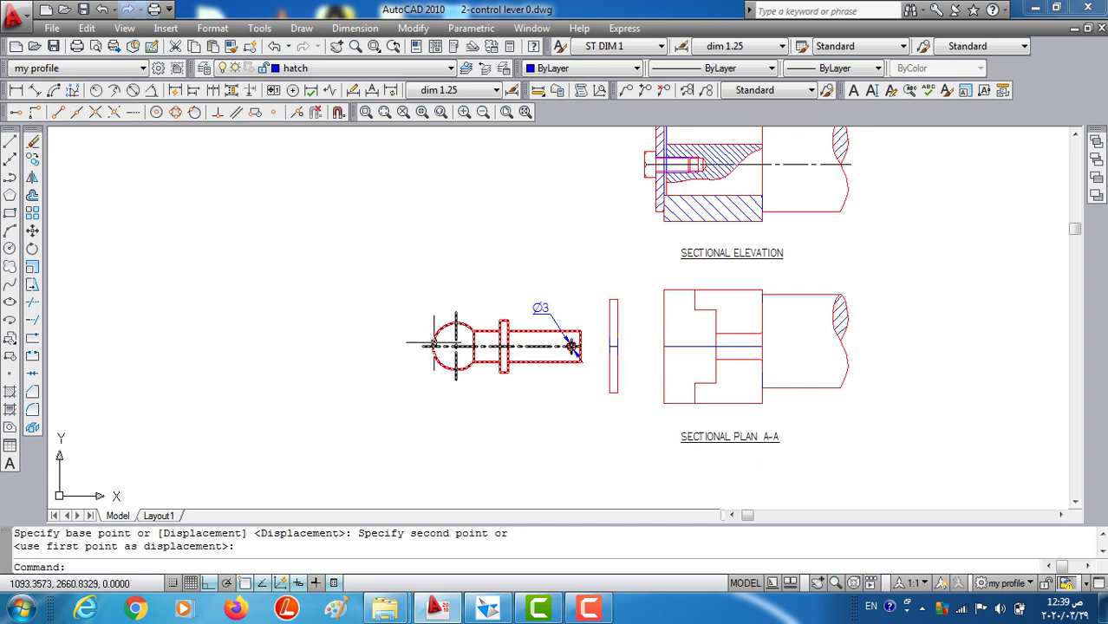
- Move the thin rectangle into place beside the plan view
key("Return")
left_click(626, 276)
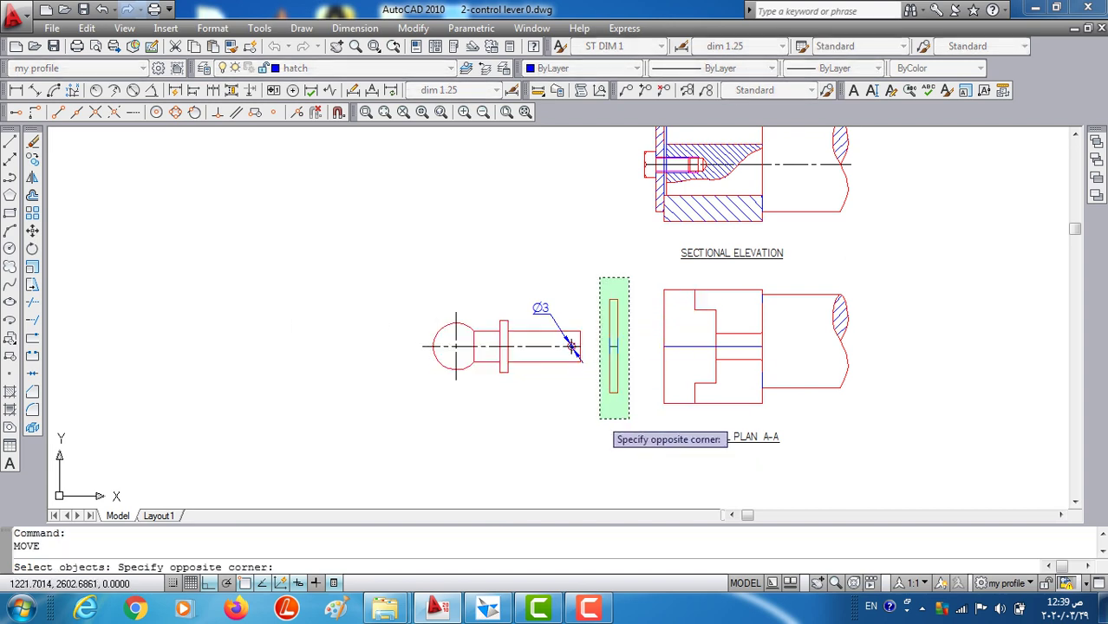
left_click(598, 423)
key("Return")
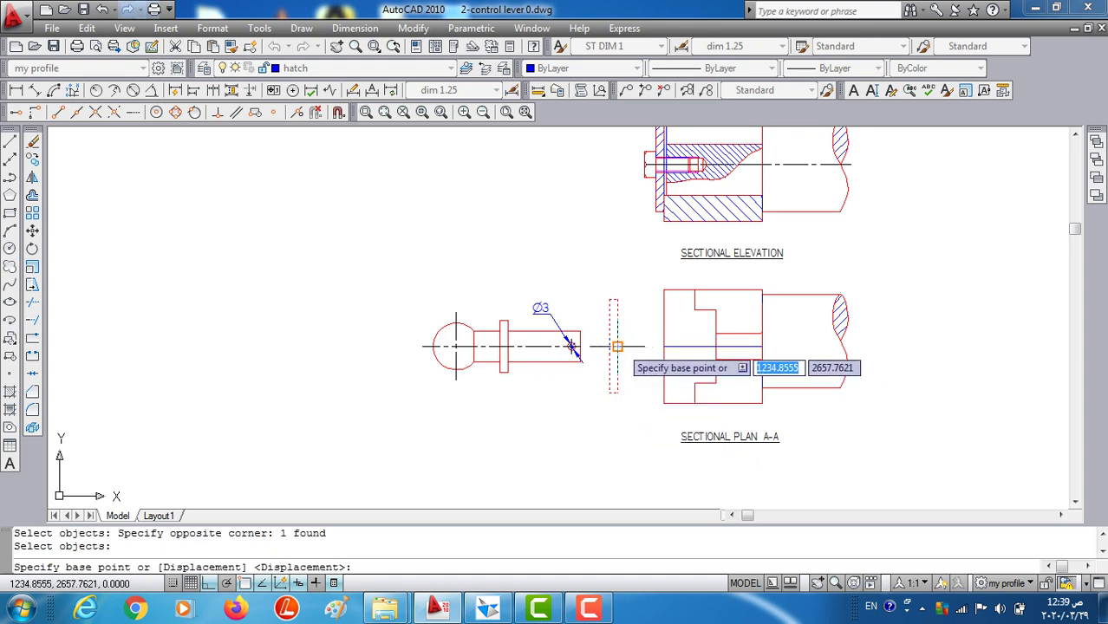
left_click(614, 347)
left_click(661, 346)
- Move the ball-ended pin by its centre line into the sectional plan assembly
key("Return")
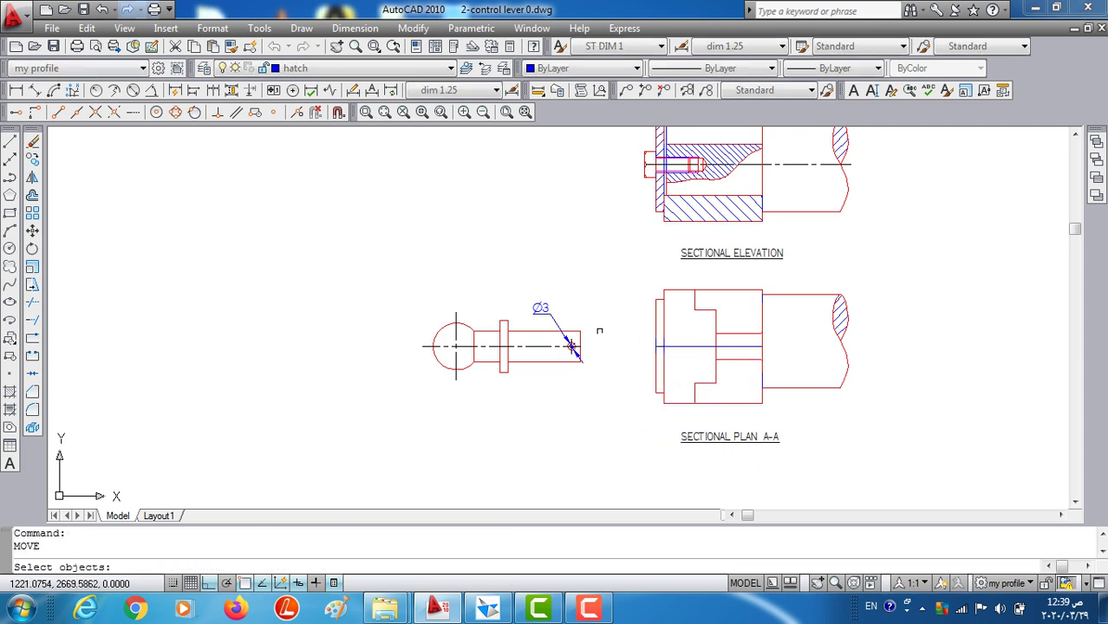
left_click(524, 278)
left_click(414, 414)
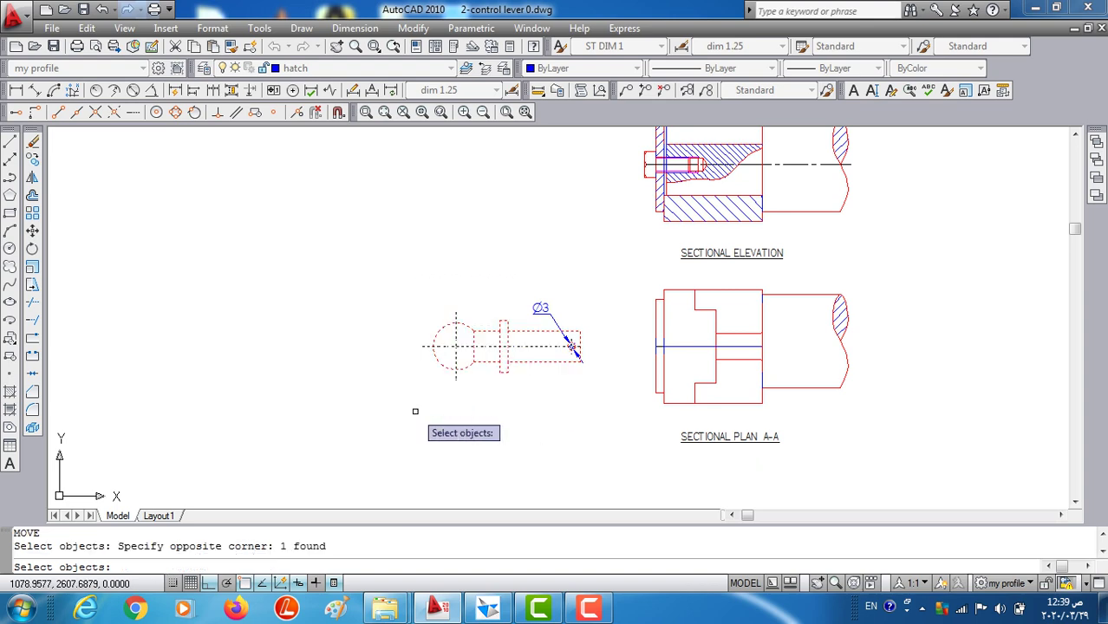
key("Return")
scroll(572, 346, "up", 4)
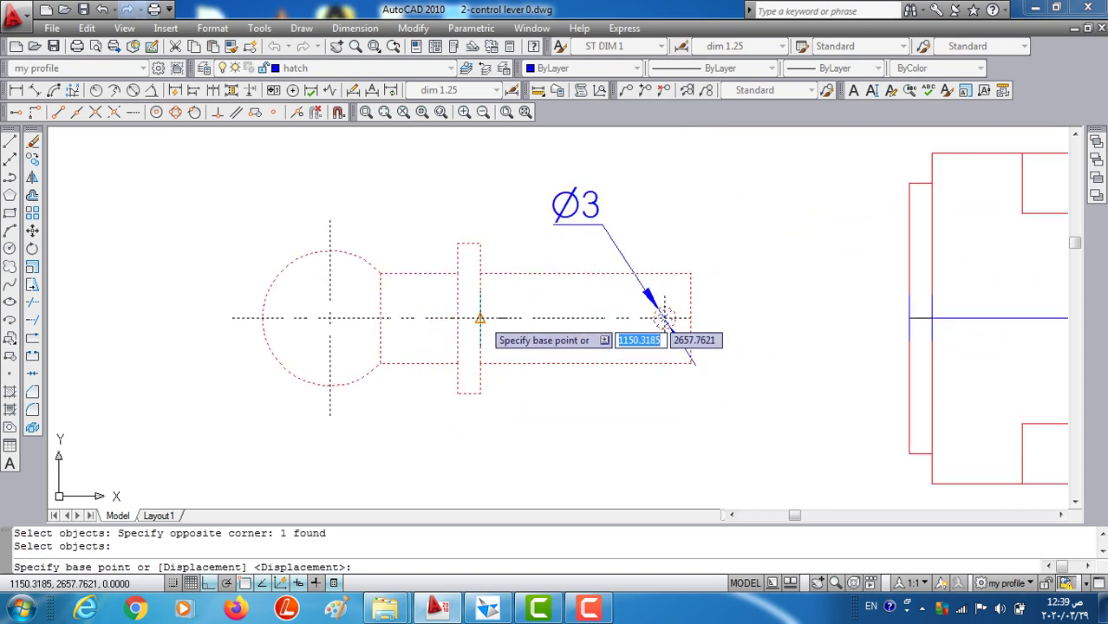
left_click(544, 317)
scroll(517, 347, "down", 3)
scroll(637, 333, "up", 3)
scroll(641, 329, "up", 1)
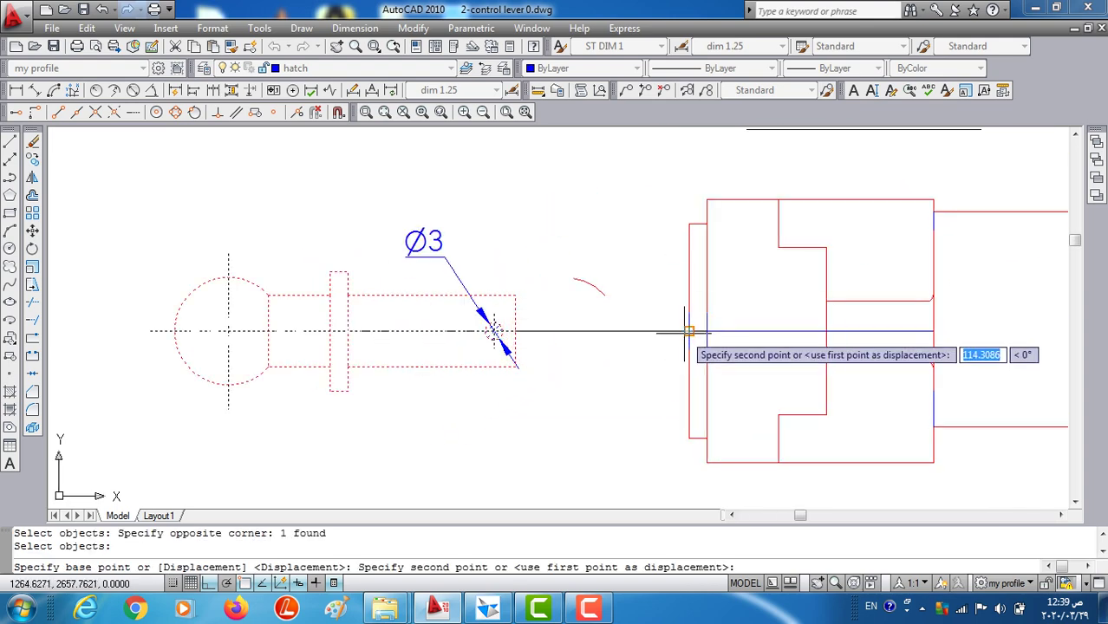
left_click(689, 330)
key("Return")
scroll(616, 391, "down", 3)
scroll(606, 403, "up", 2)
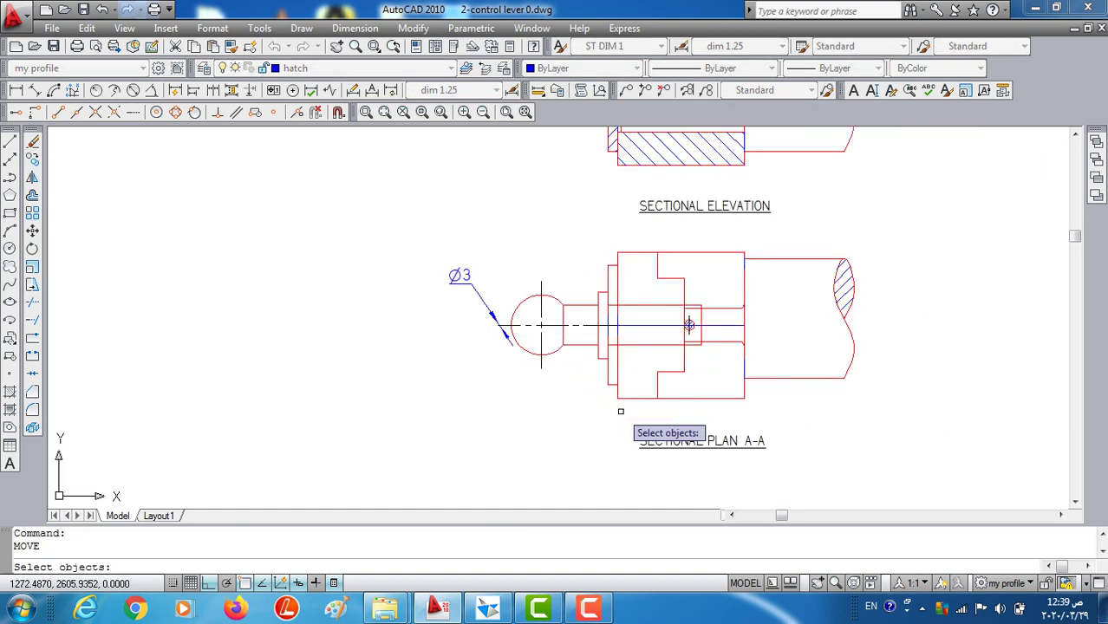
scroll(483, 395, "up", 1)
key("Return")
- Delete the Ø3 dimension from the plan view
left_click(441, 253)
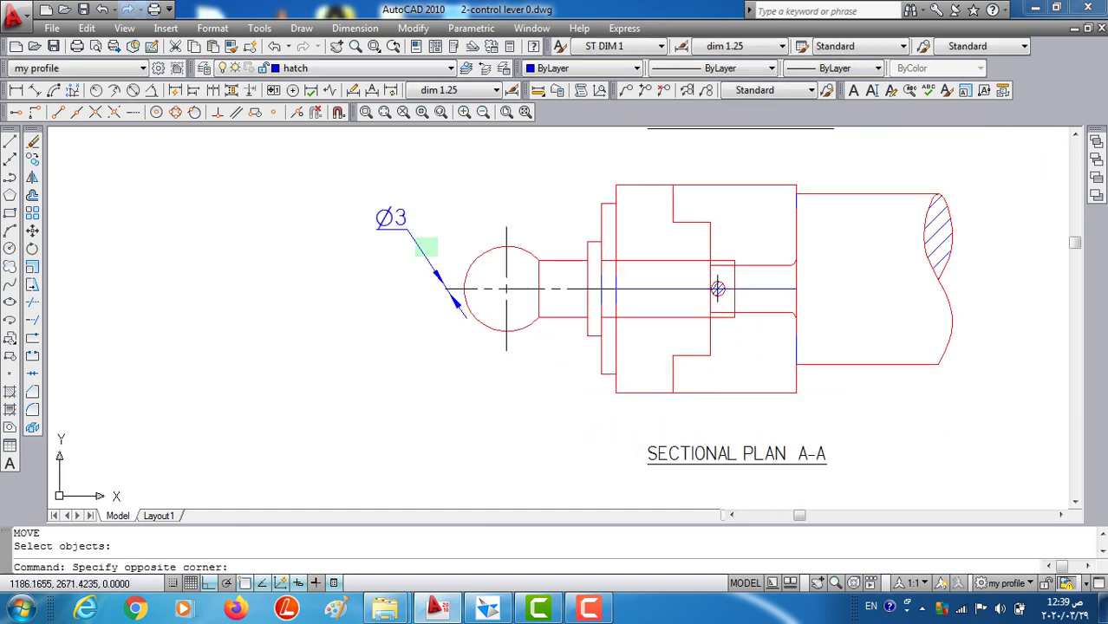
left_click(397, 268)
key("Delete")
scroll(397, 268, "down", 2)
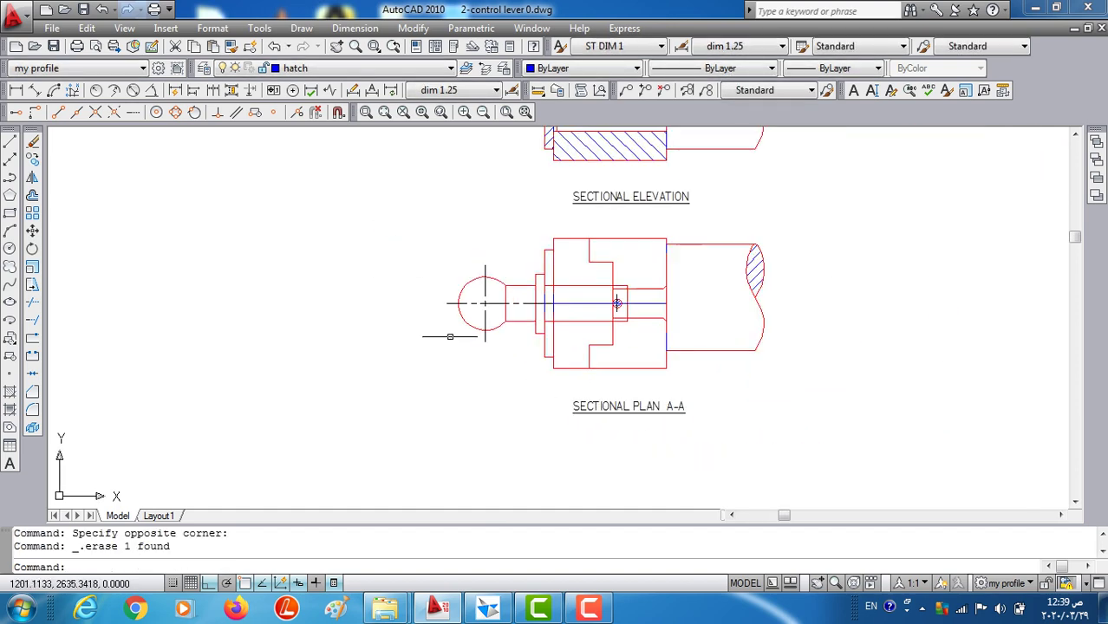
- Explode the pin block in the plan into separate lines
scroll(574, 384, "up", 2)
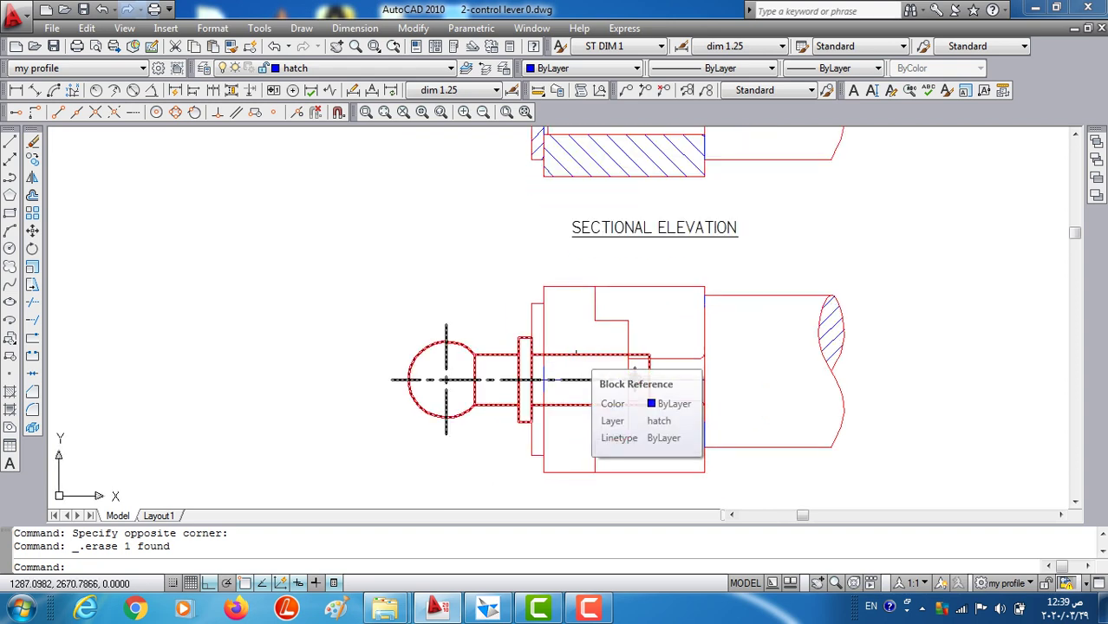
left_click(577, 354)
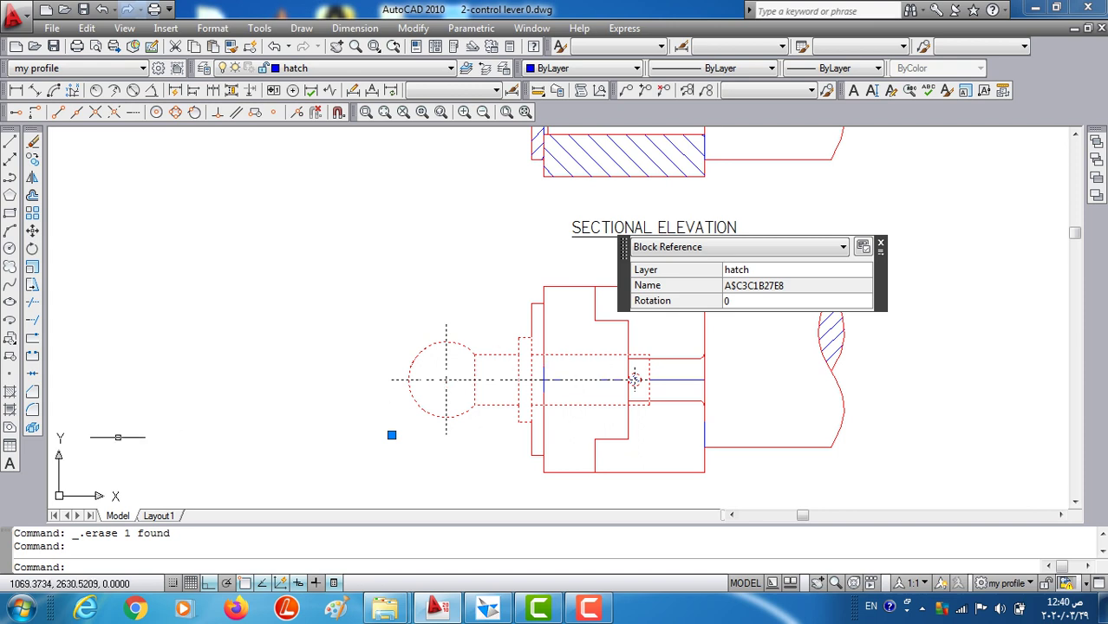
left_click(33, 427)
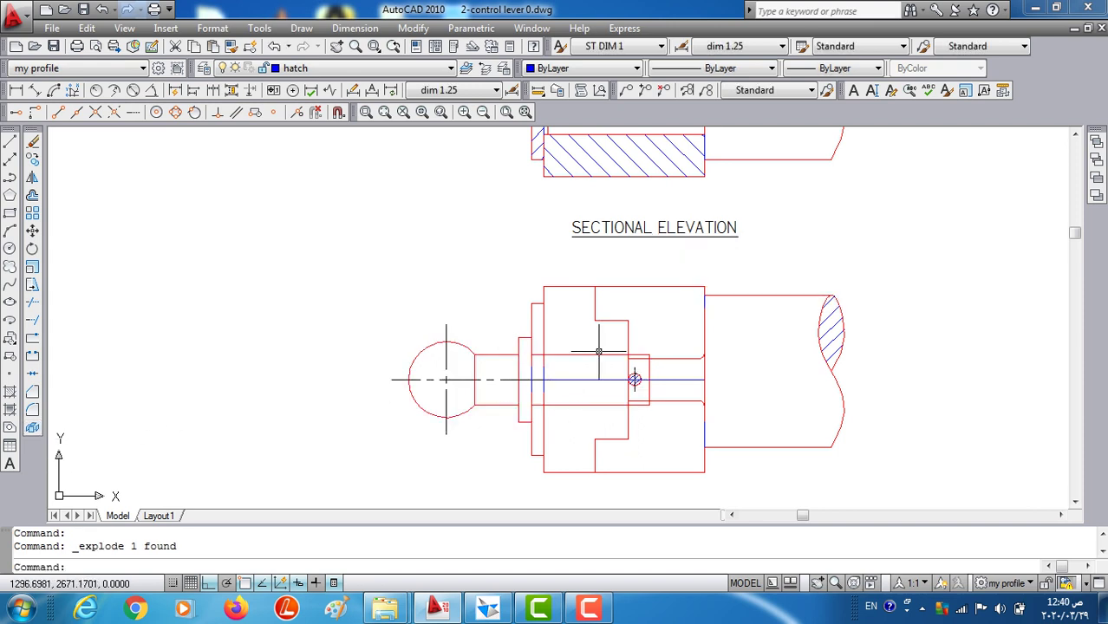
left_click(587, 355)
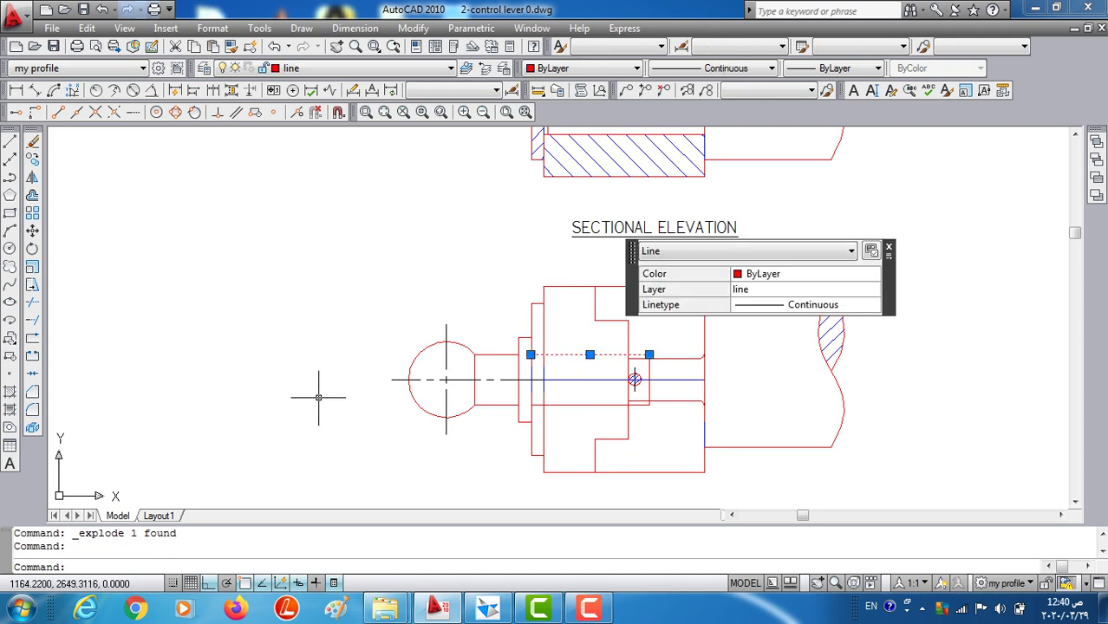
key("Escape")
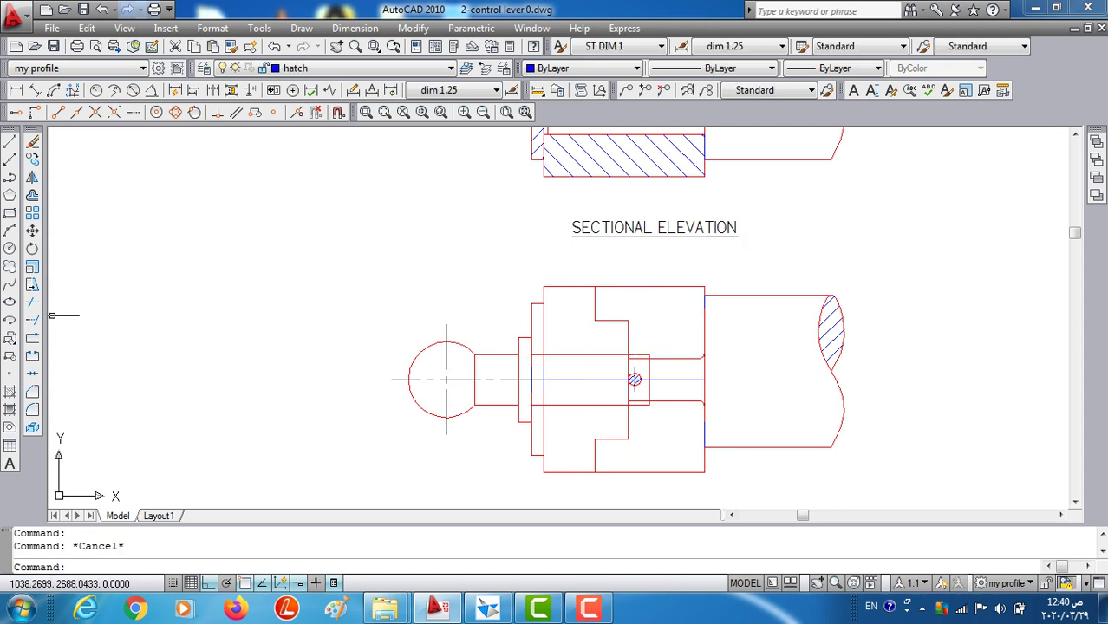
- Trim the pin lines that overlap the lever boss, using the boss edges as cutting edges
left_click(32, 302)
left_click(669, 314)
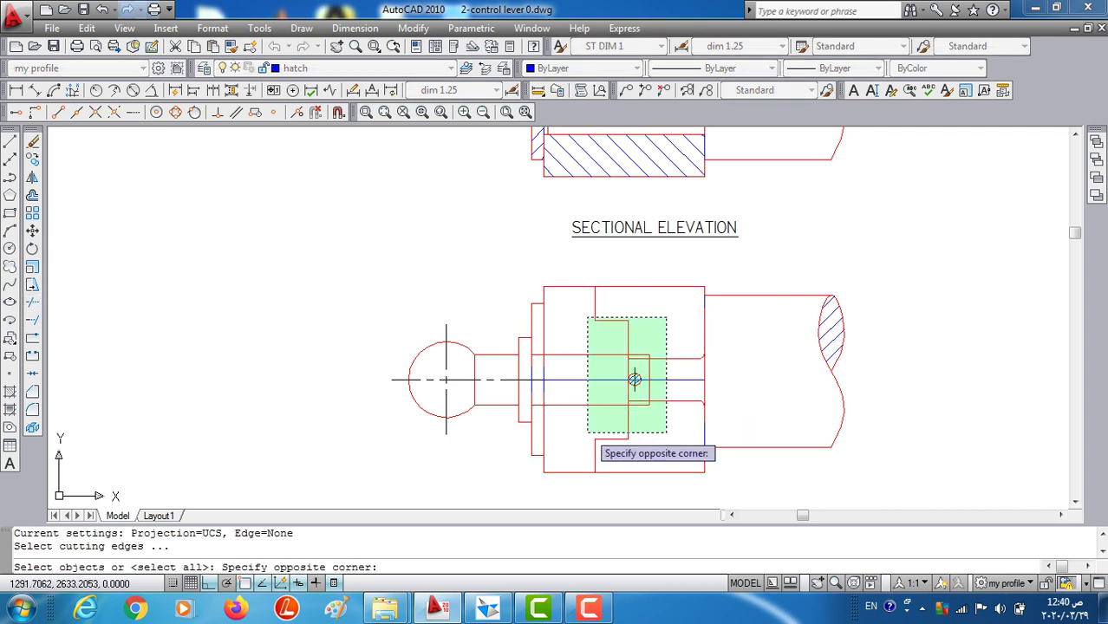
left_click(584, 437)
key("Return")
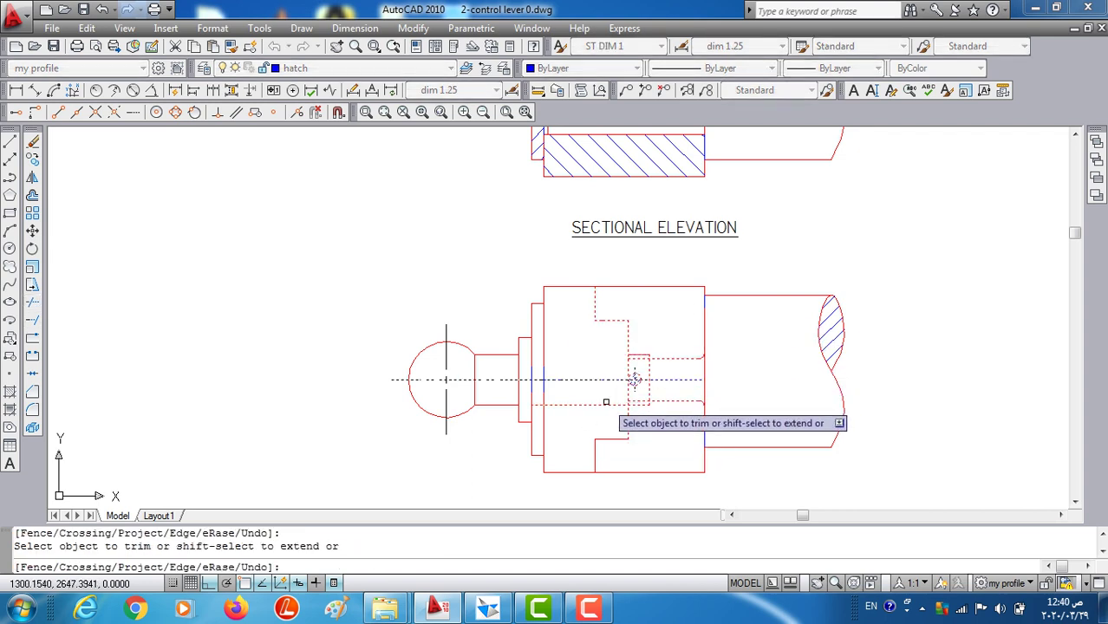
right_click(593, 355)
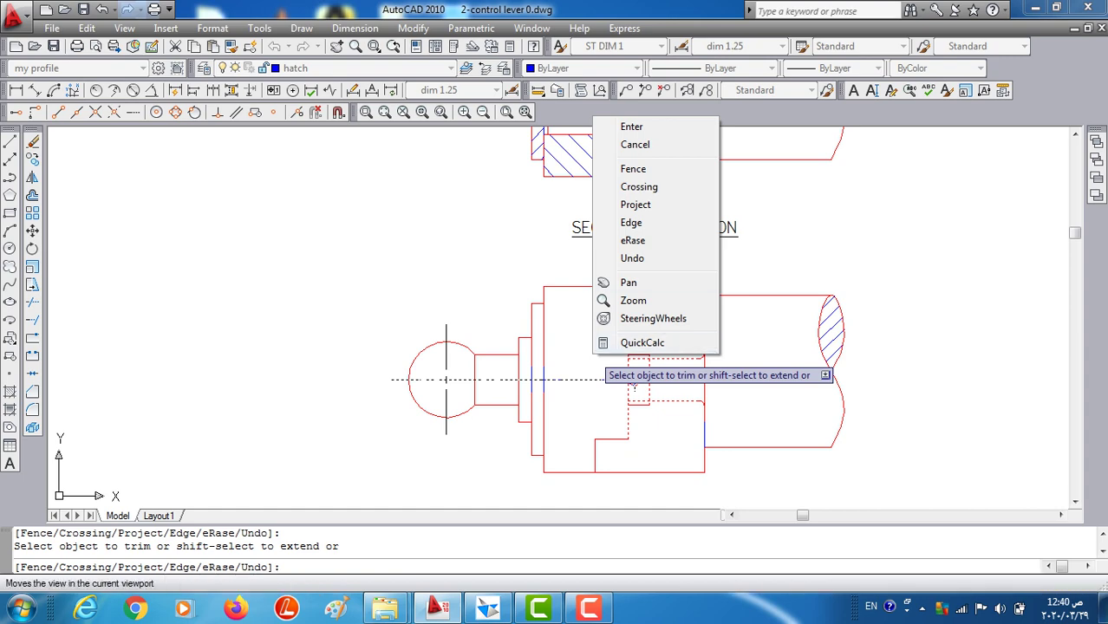
left_click(632, 127)
scroll(710, 376, "down", 3)
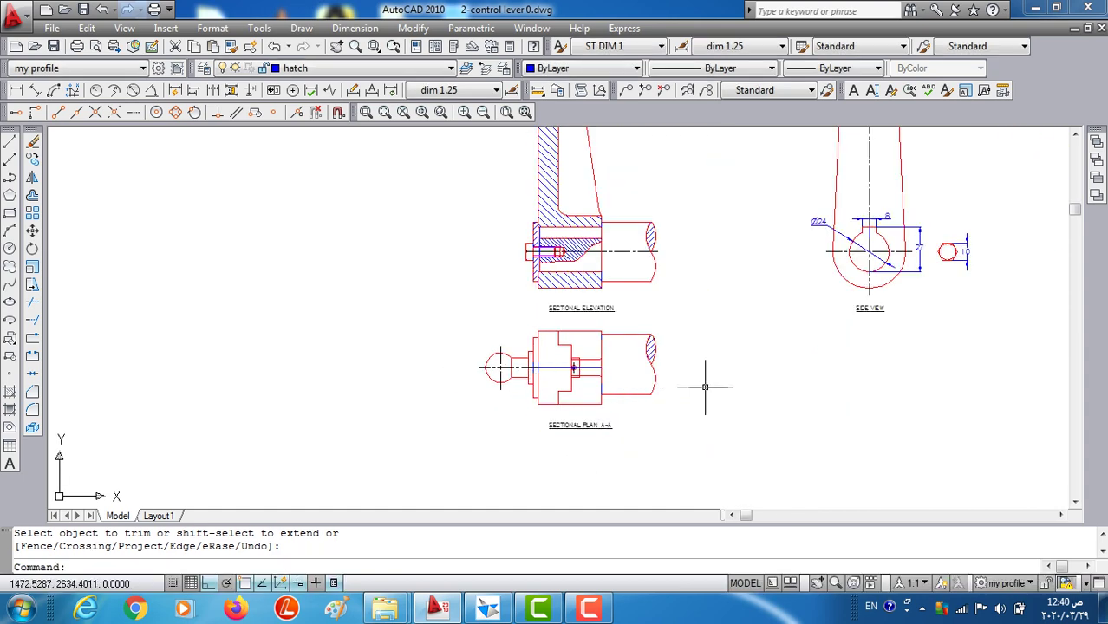
scroll(710, 376, "down", 1)
scroll(565, 441, "down", 3)
scroll(564, 440, "up", 3)
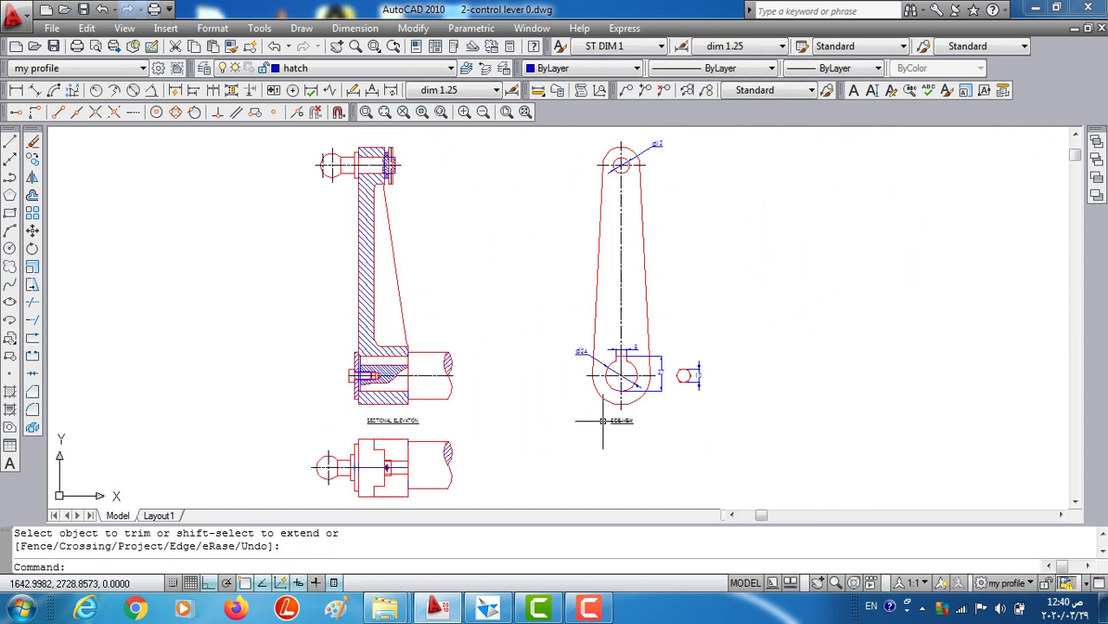
scroll(550, 404, "up", 2)
scroll(550, 404, "up", 1)
scroll(550, 404, "up", 1)
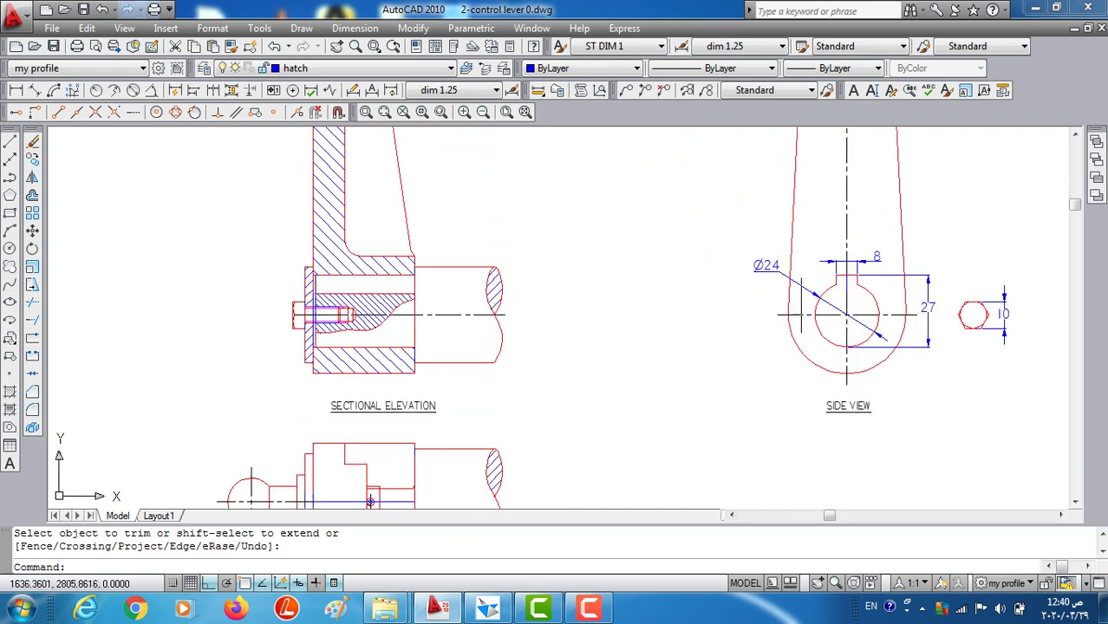
scroll(861, 320, "down", 3)
scroll(754, 303, "up", 2)
scroll(745, 291, "up", 2)
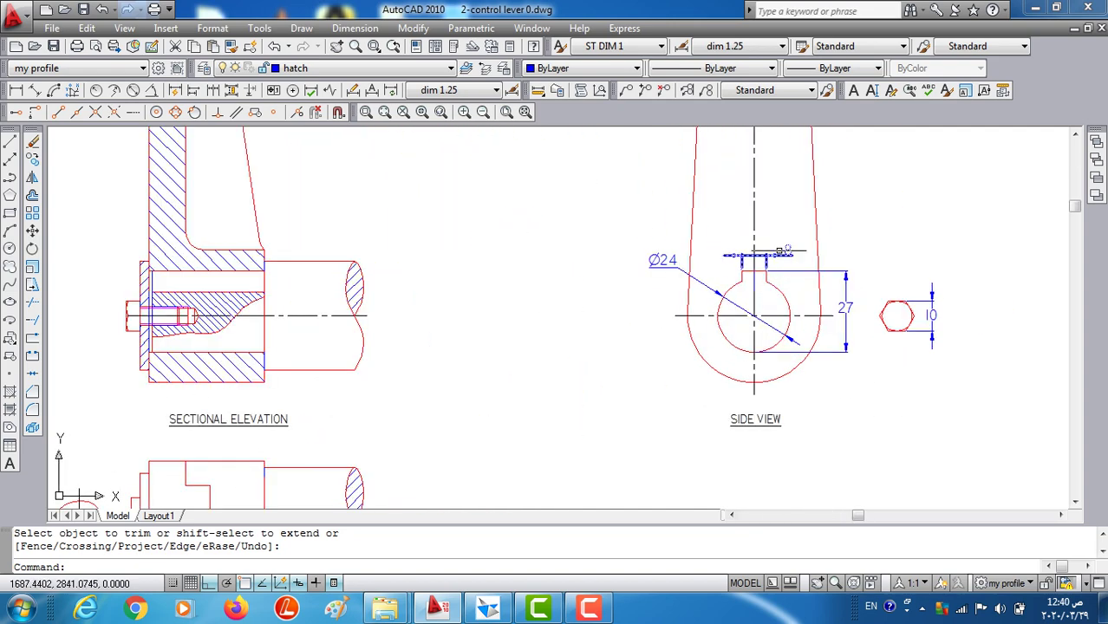
scroll(742, 280, "down", 1)
scroll(737, 260, "down", 2)
middle_click_drag(743, 126, 743, 286)
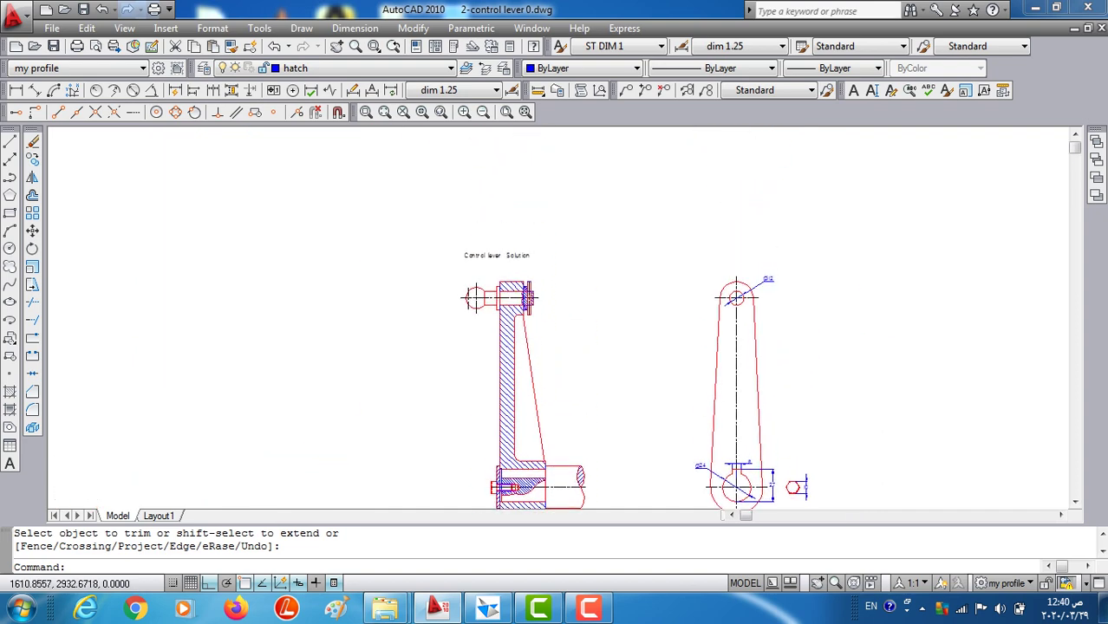
scroll(743, 286, "up", 3)
scroll(715, 308, "down", 2)
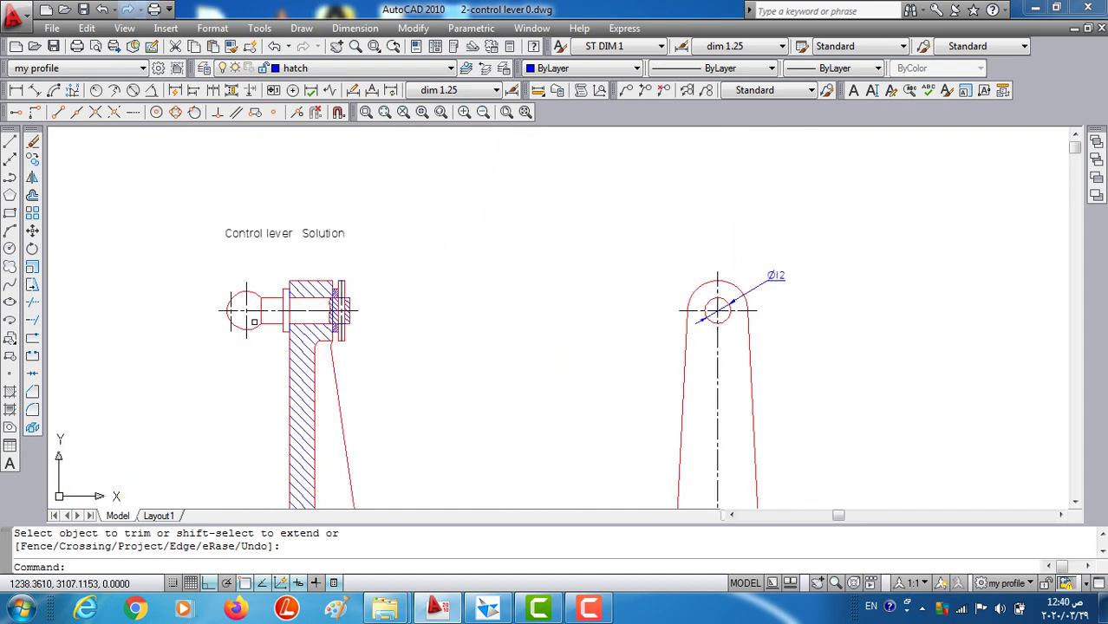
scroll(229, 283, "up", 3)
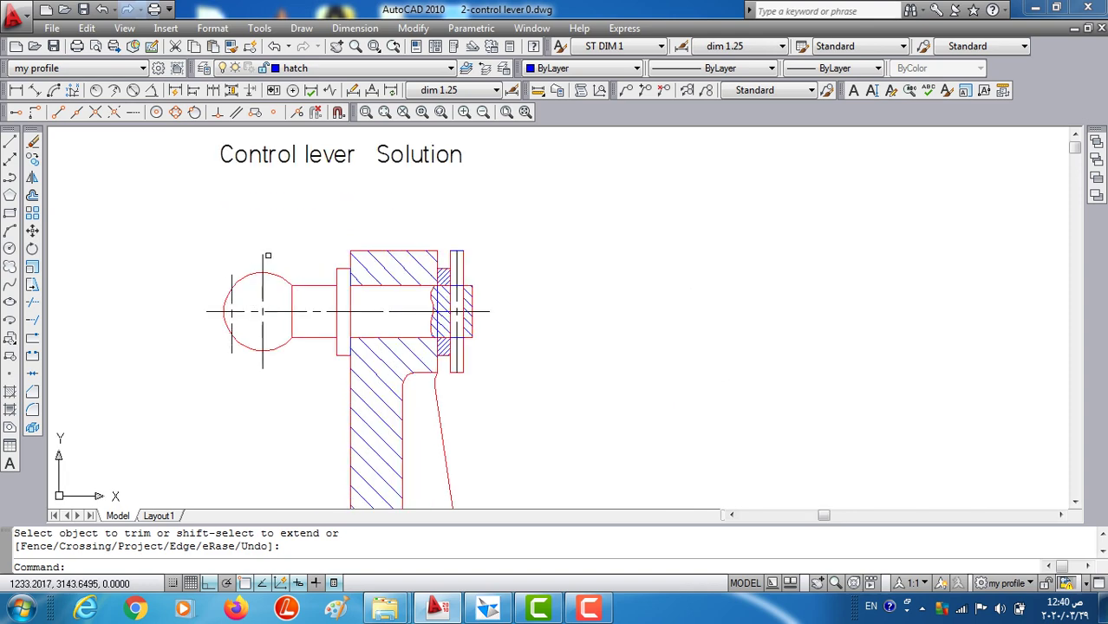
scroll(298, 289, "down", 1)
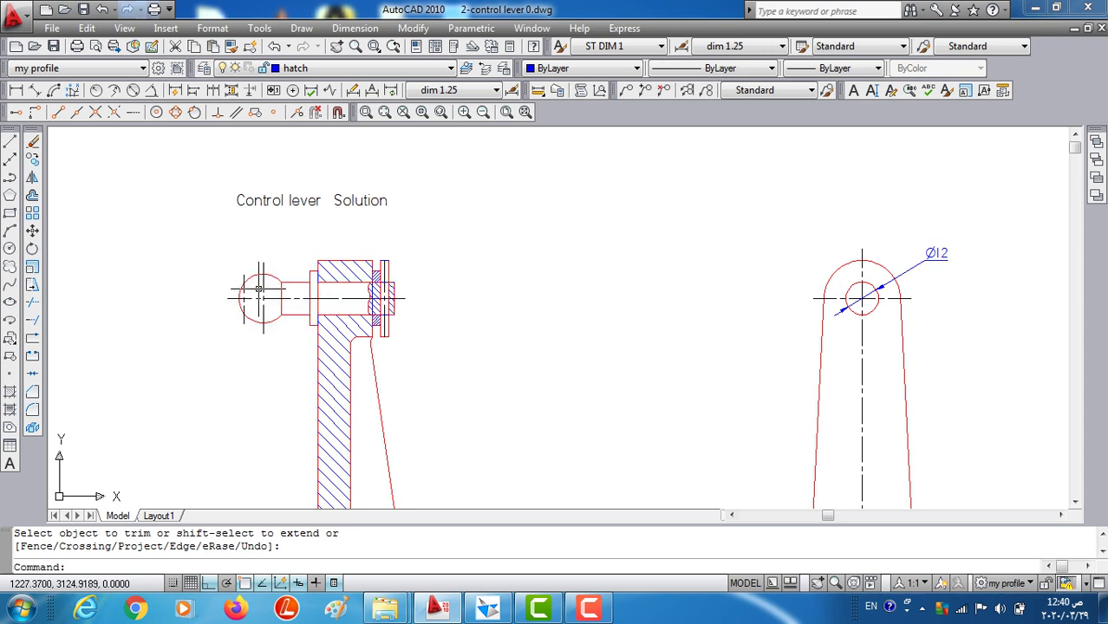
scroll(571, 294, "down", 8)
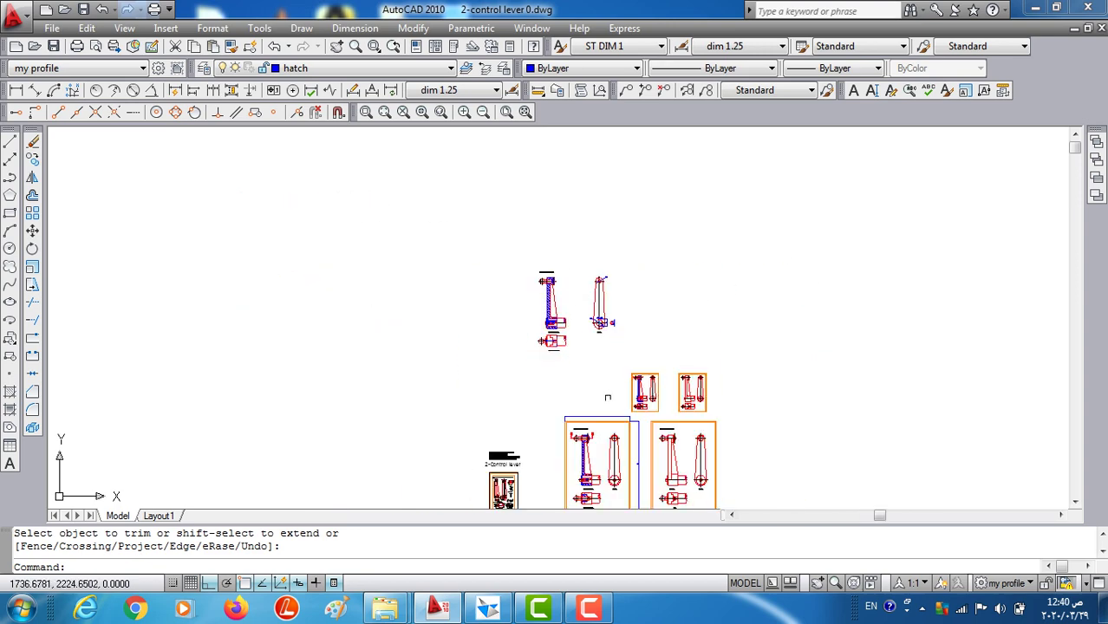
- Trim the stray line from sectional plan A-A
scroll(608, 398, "up", 3)
scroll(607, 397, "up", 2)
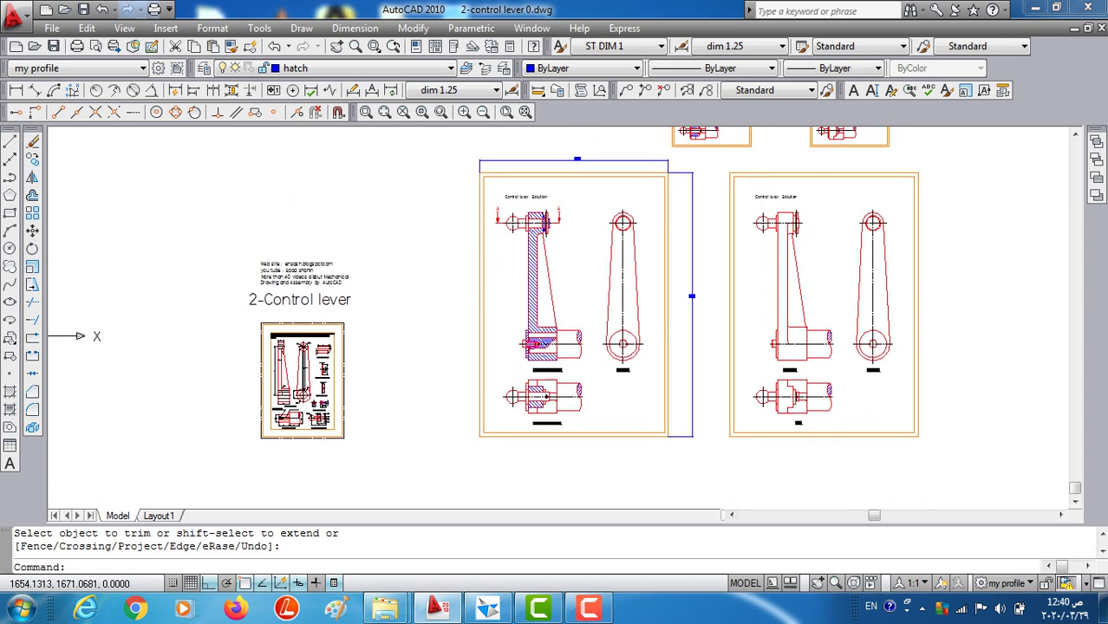
scroll(571, 324, "up", 2)
scroll(571, 324, "up", 2)
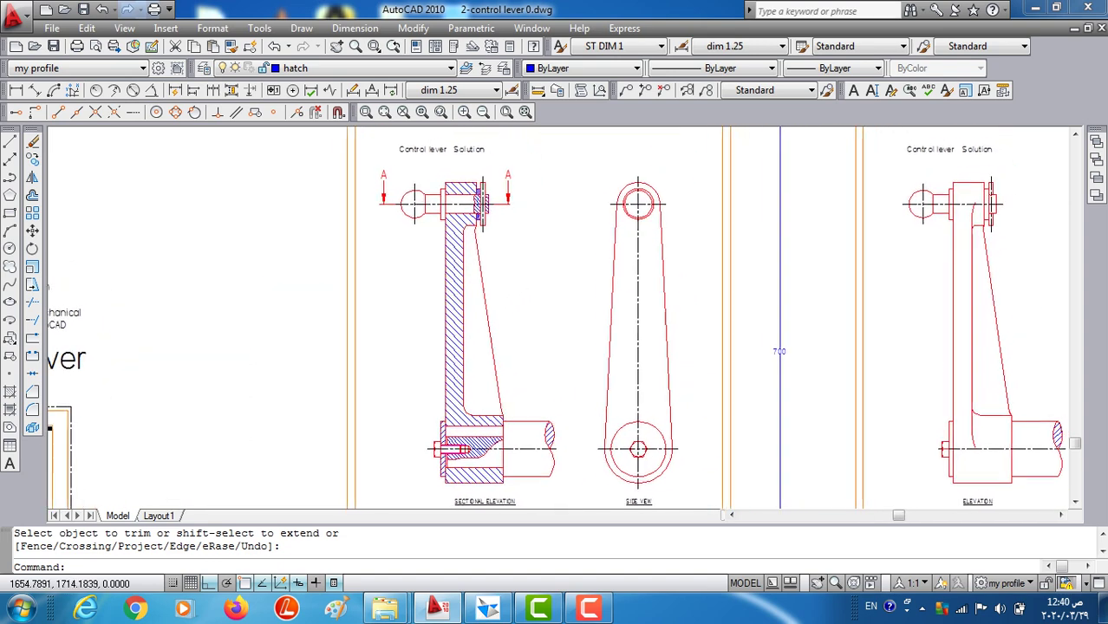
middle_click_drag(536, 355, 517, 356)
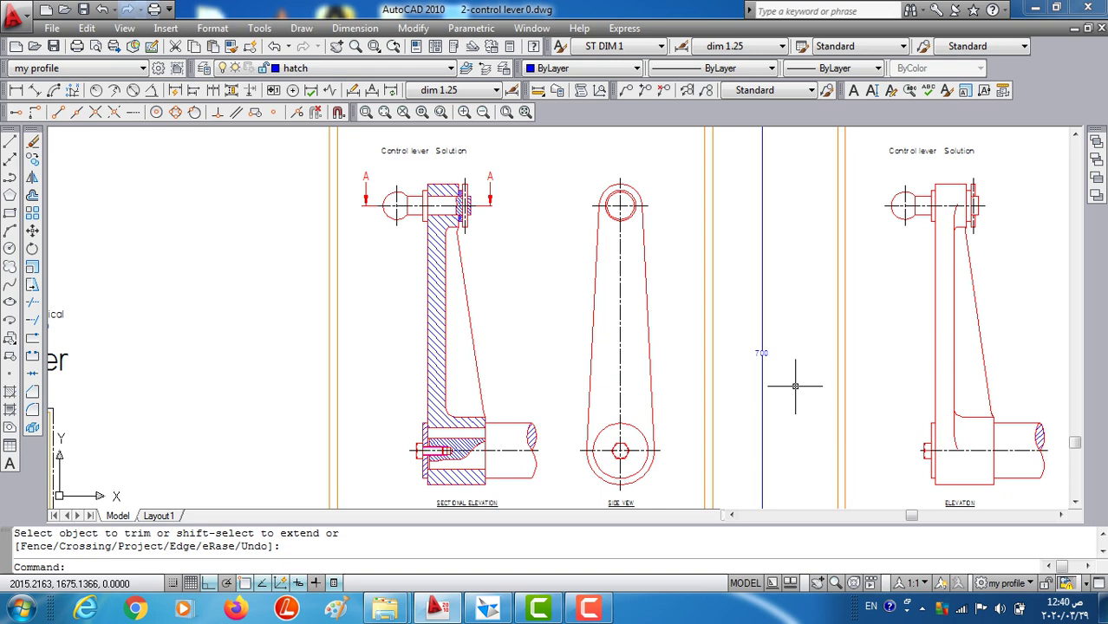
middle_click_drag(762, 462, 767, 329)
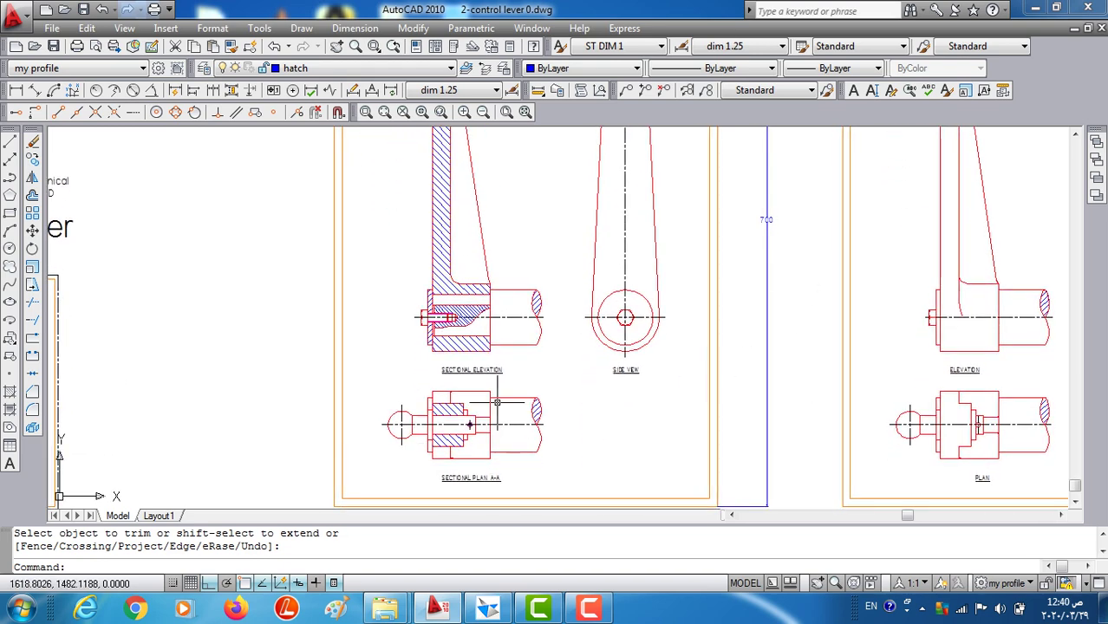
left_click(426, 414)
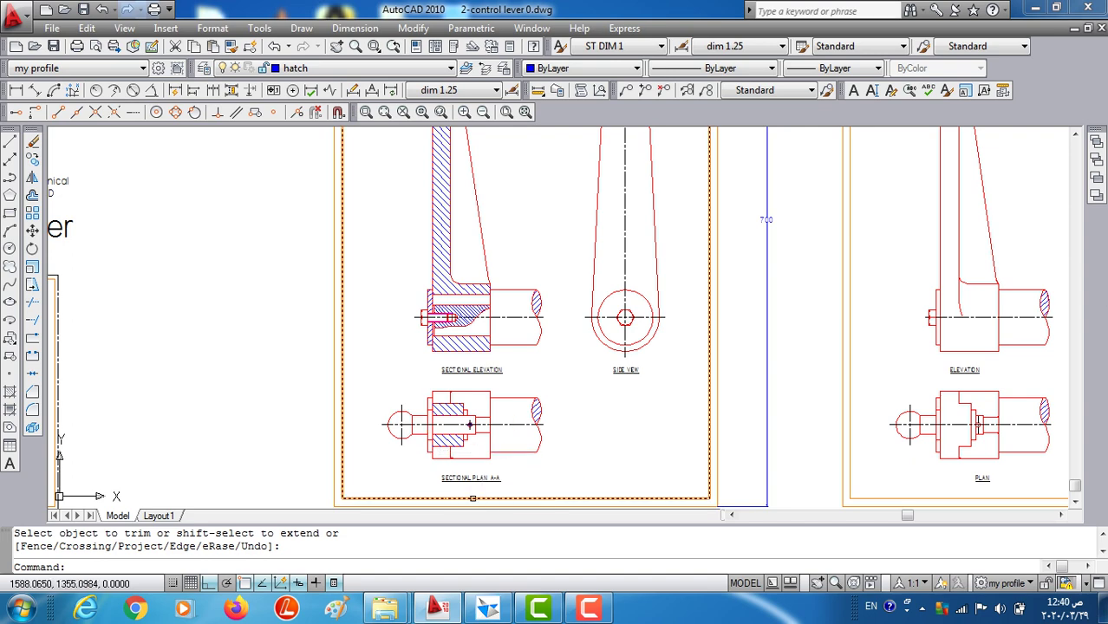
- Look over the Control lever Solution sheet, fitting both lever sheets and the PLAN view
middle_click_drag(486, 236, 507, 477)
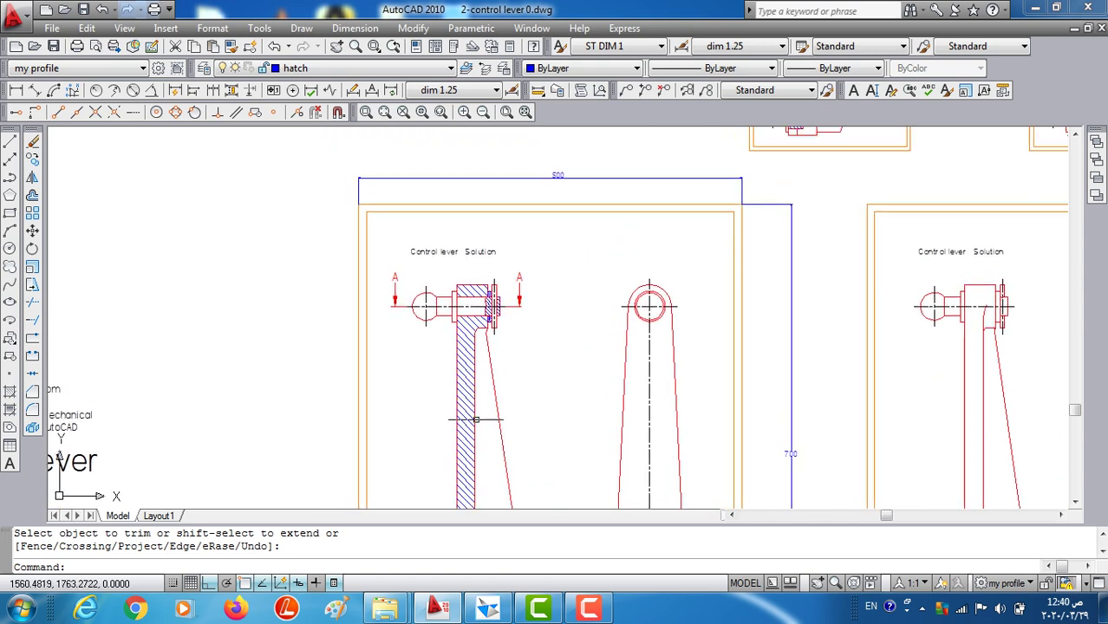
scroll(402, 312, "up", 3)
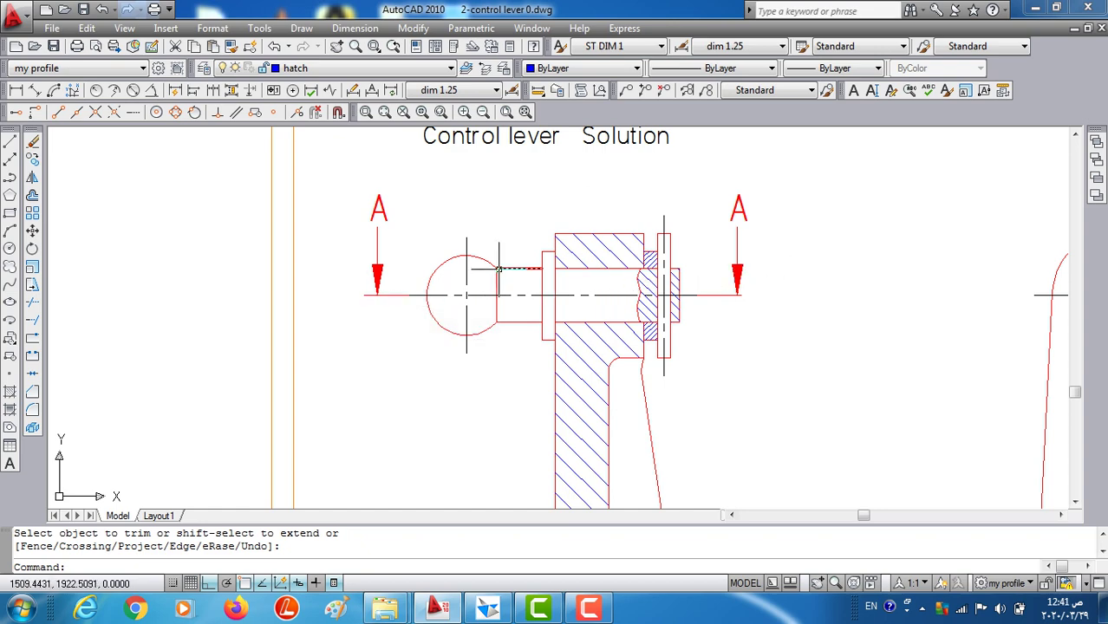
scroll(498, 269, "down", 3)
middle_click_drag(655, 361, 452, 225)
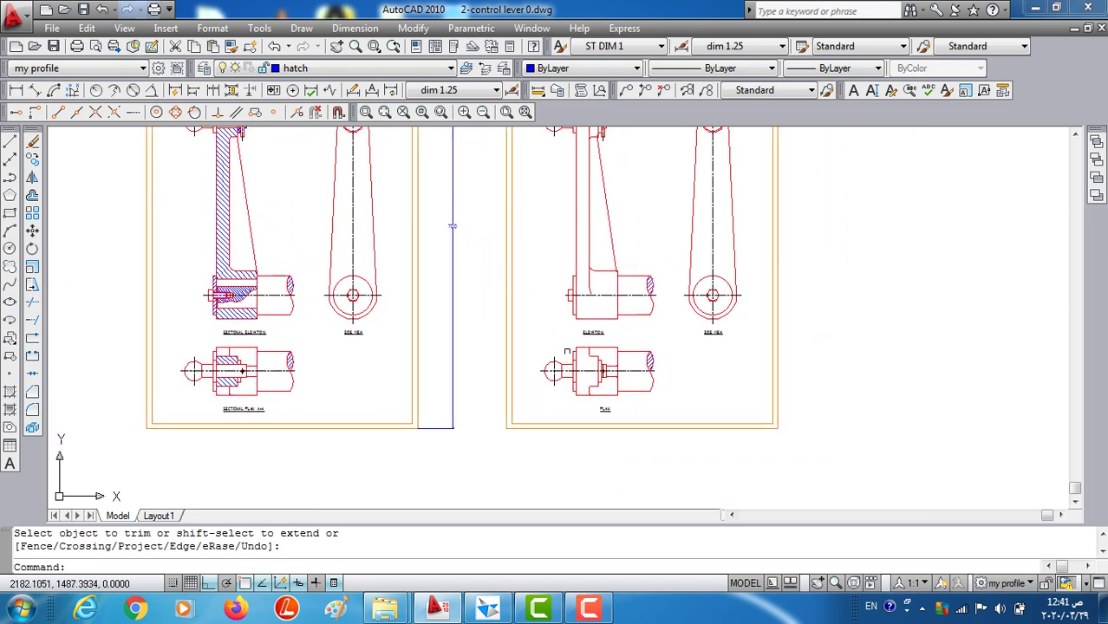
scroll(606, 399, "up", 5)
middle_click_drag(547, 364, 550, 395)
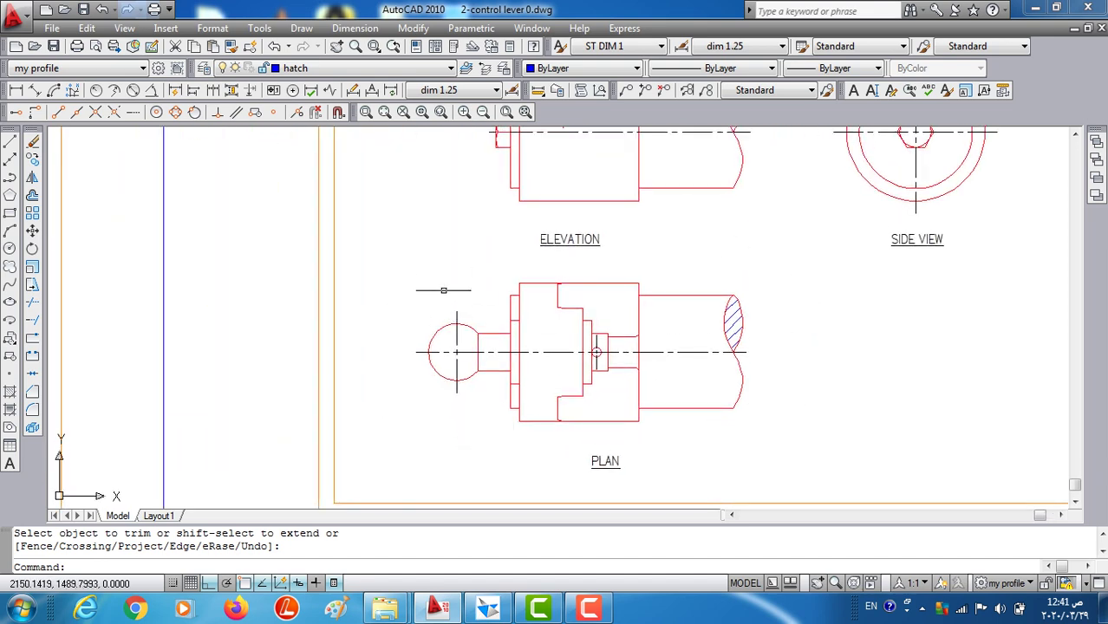
scroll(762, 320, "down", 5)
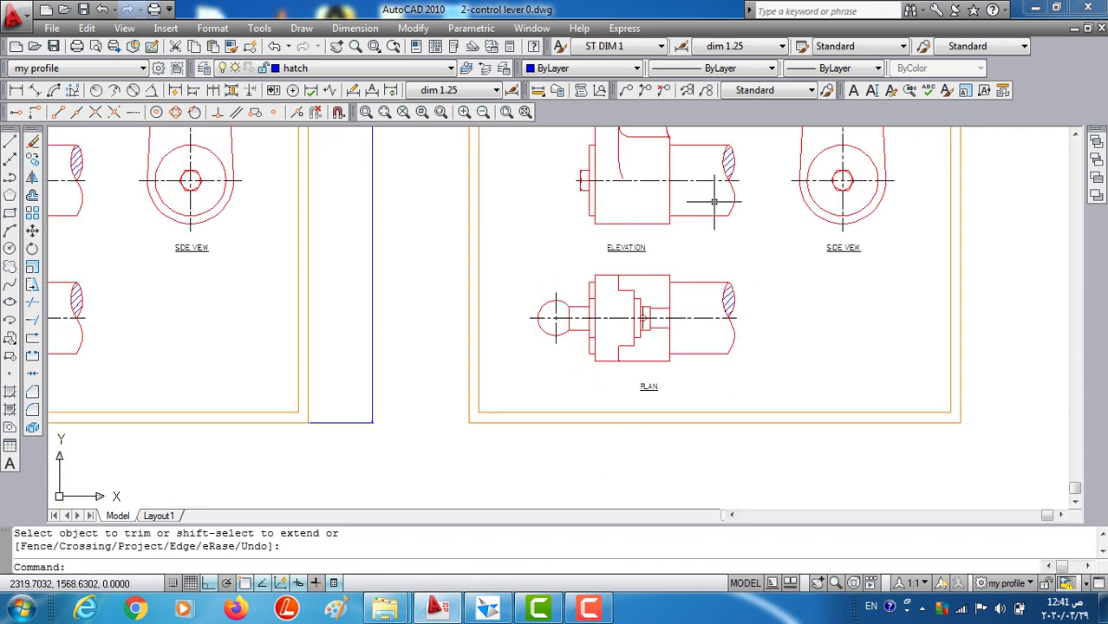
scroll(712, 203, "up", 5)
scroll(677, 389, "down", 3)
- Check the Elevation and other lever views, then switch to the Solid Edge exploded assembly
middle_click_drag(465, 327, 386, 339)
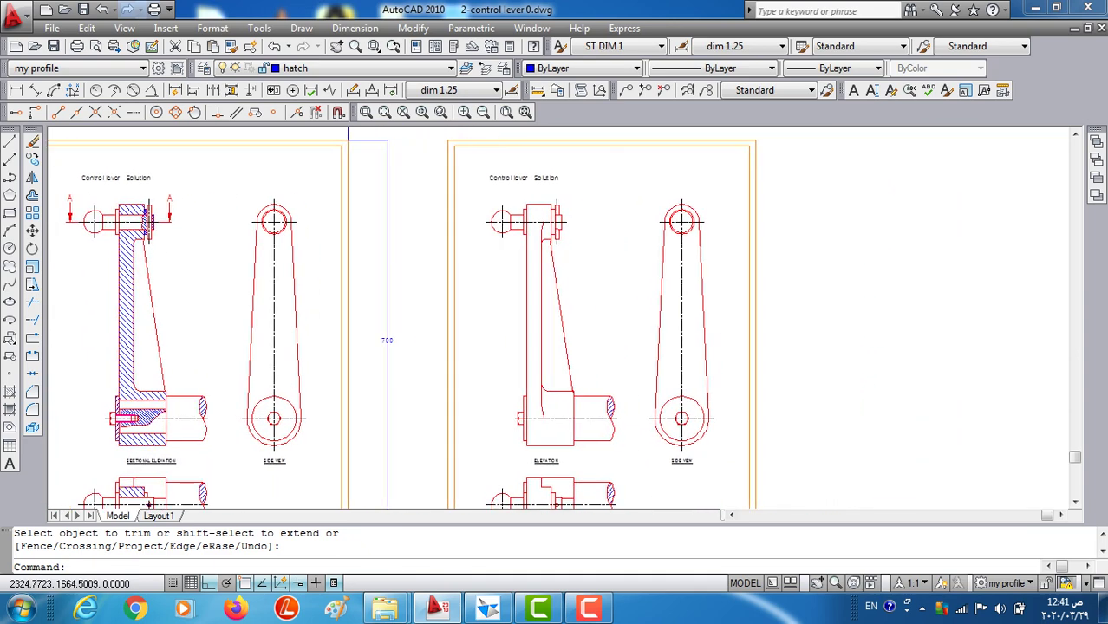
scroll(598, 371, "up", 2)
scroll(603, 371, "down", 1)
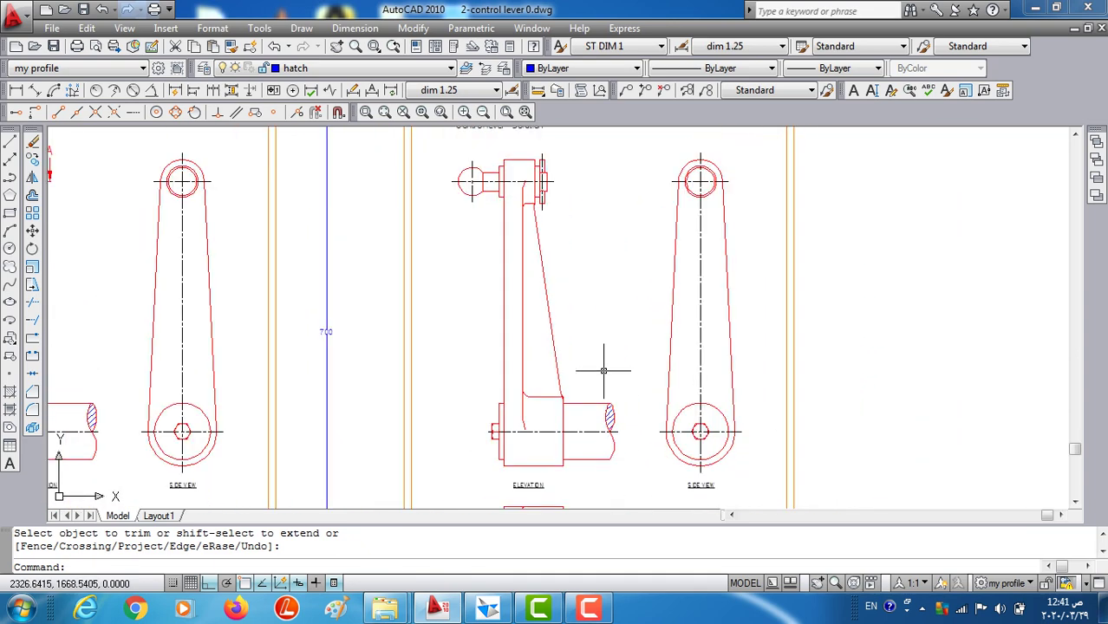
middle_click_drag(619, 227, 594, 227)
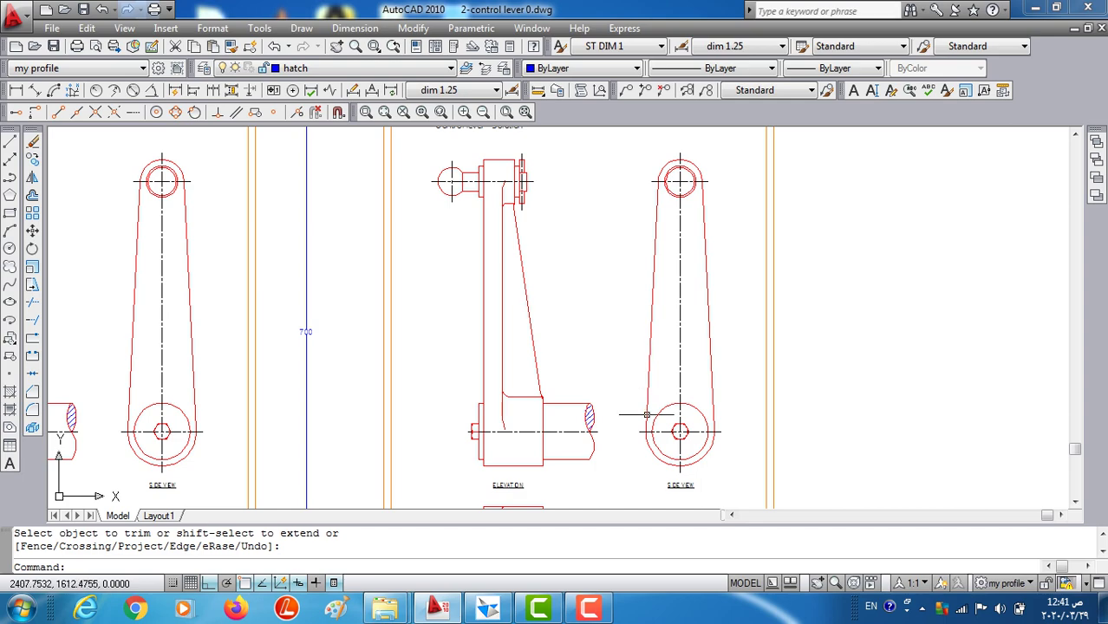
scroll(616, 338, "down", 3)
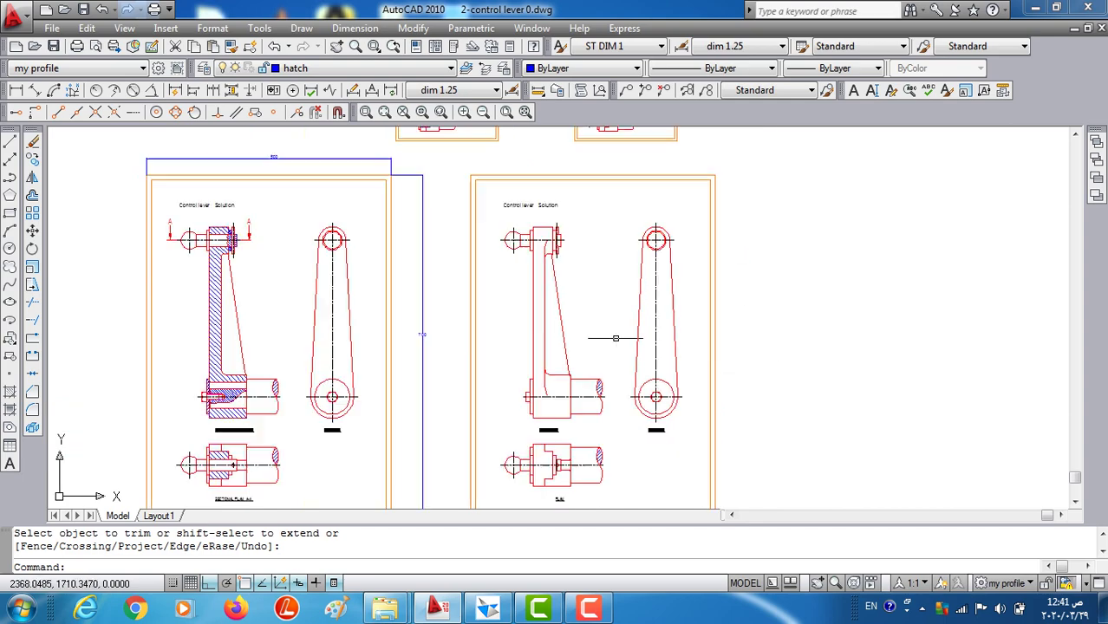
scroll(422, 390, "down", 2)
scroll(423, 391, "up", 2)
scroll(379, 364, "up", 2)
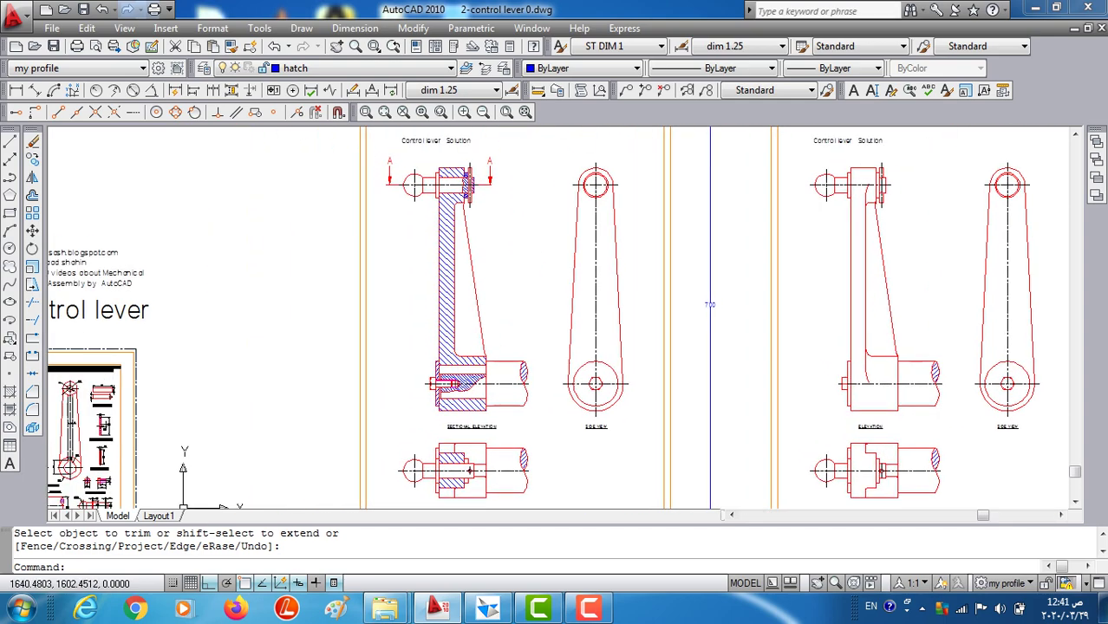
middle_click_drag(465, 464, 463, 467)
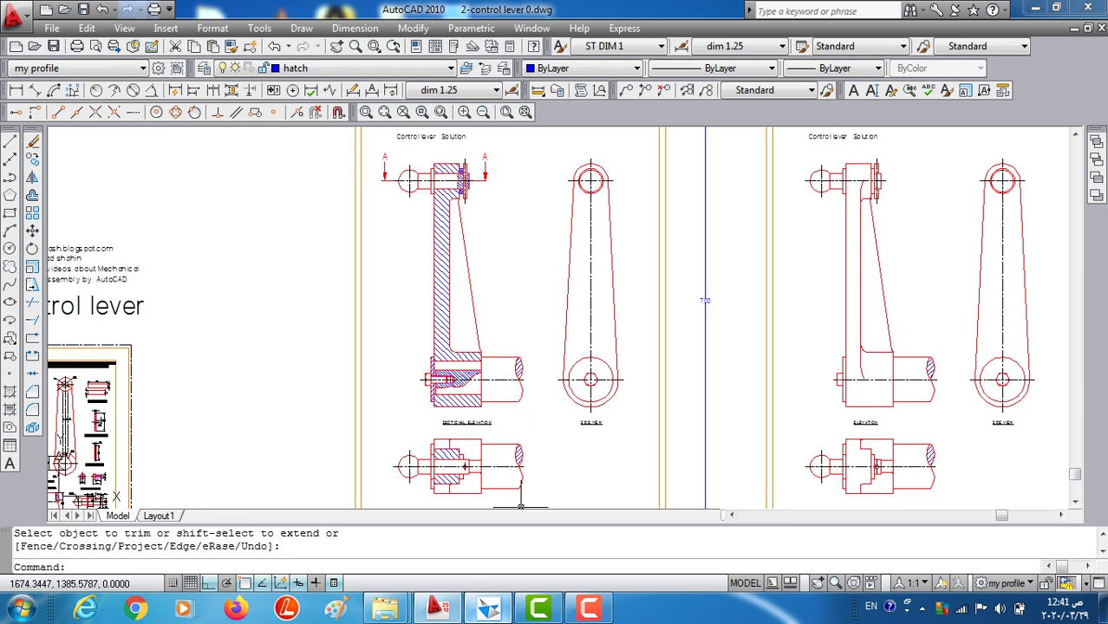
left_click(487, 608)
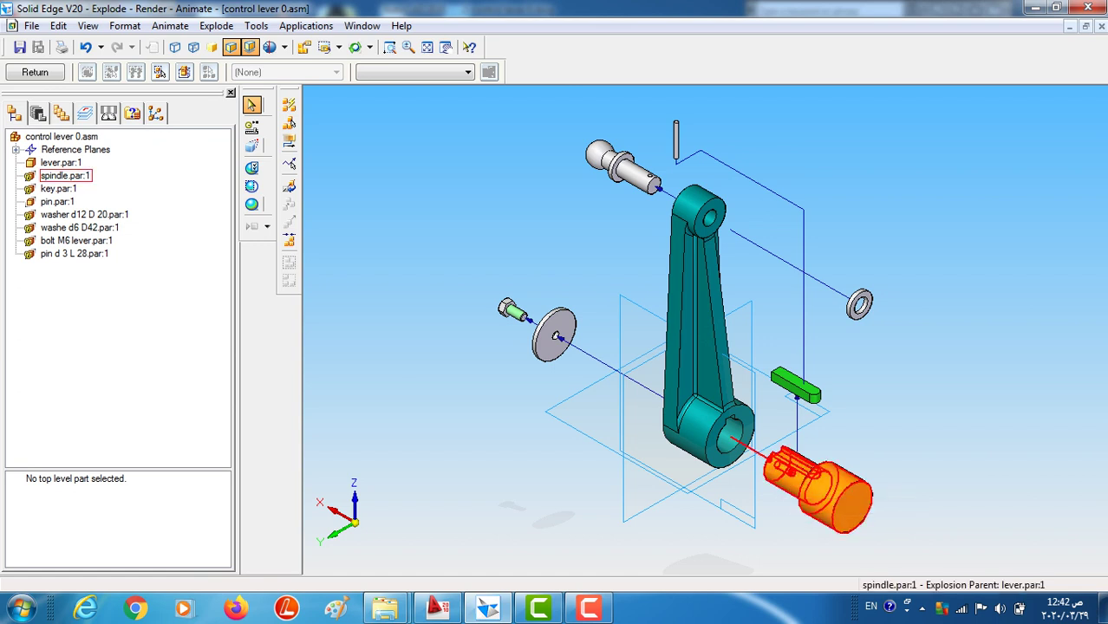
- Select lever.par and the d6 D42 washer, then orbit the exploded lever assembly
left_click(61, 162)
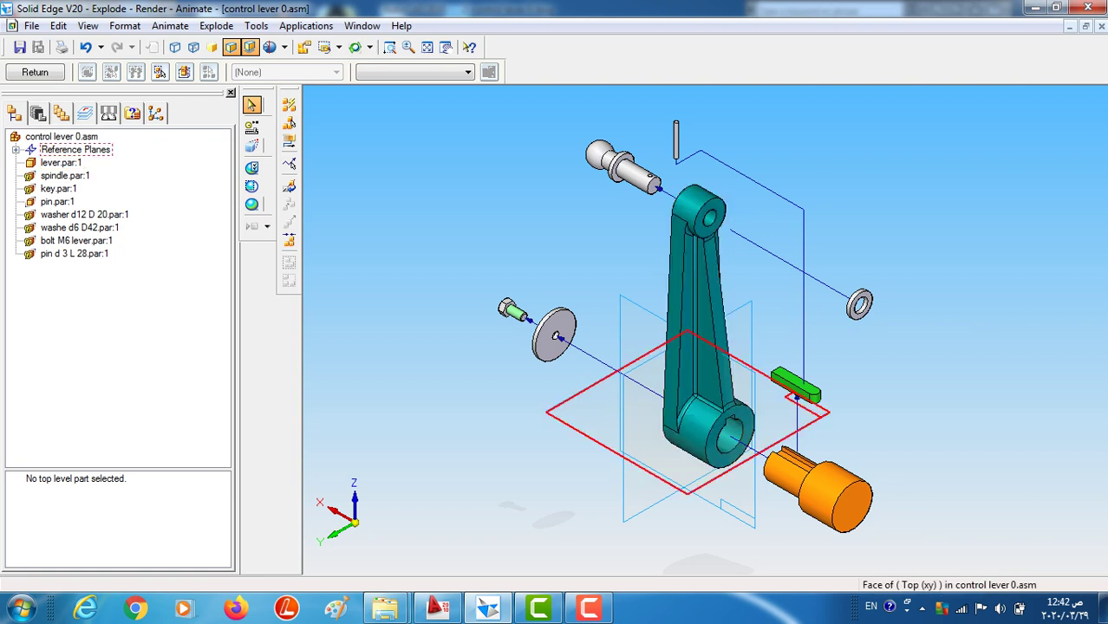
left_click(559, 336)
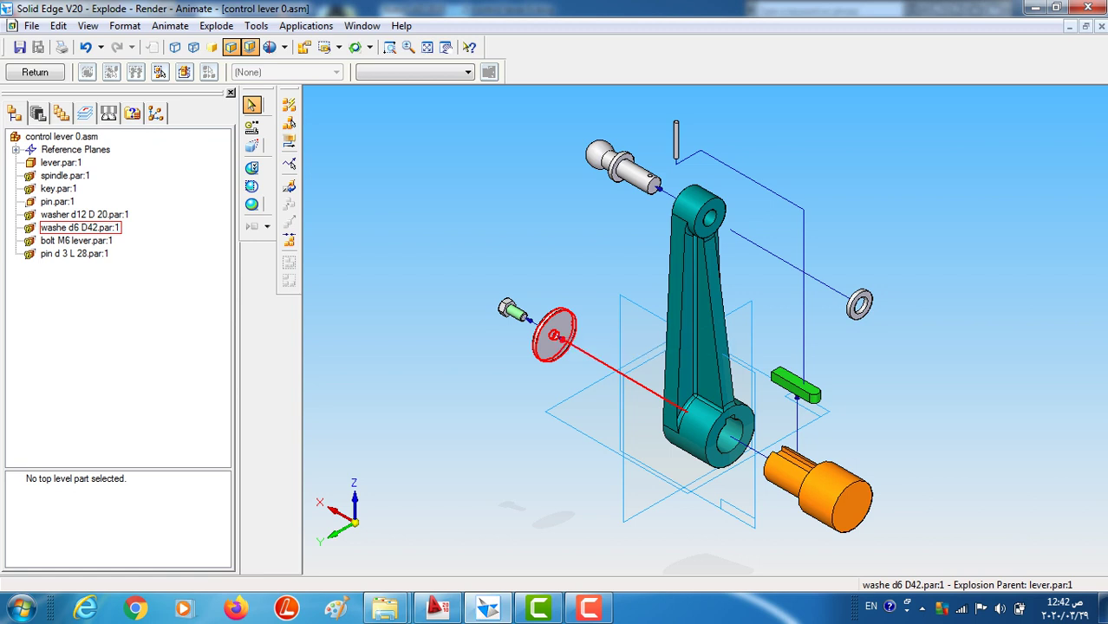
key("Escape")
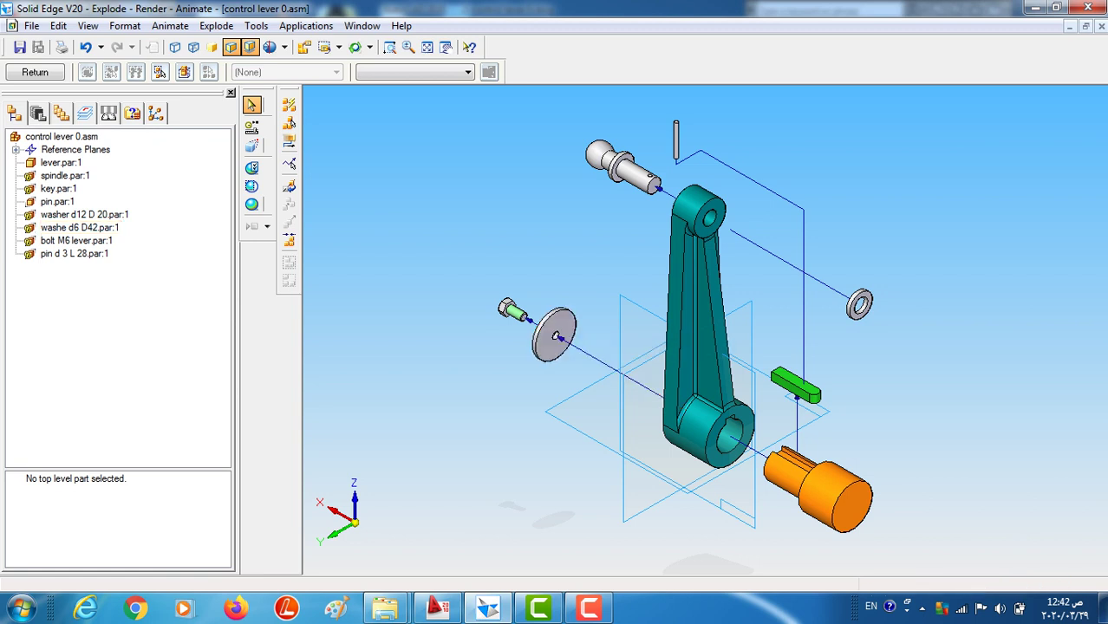
middle_click_drag(555, 336, 521, 364)
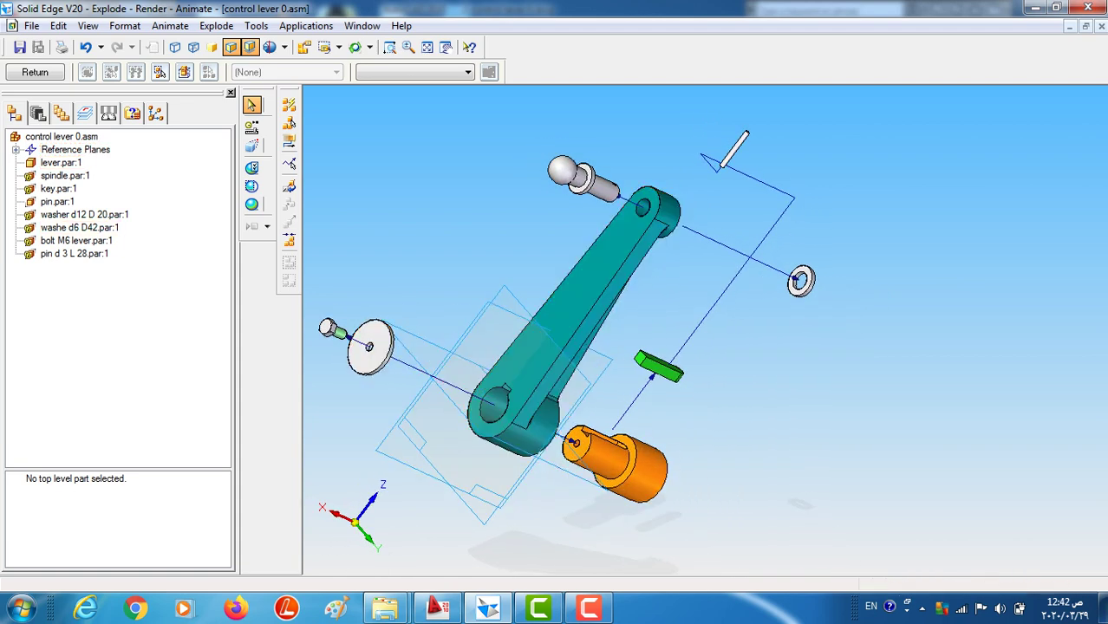
middle_click_drag(520, 364, 554, 364)
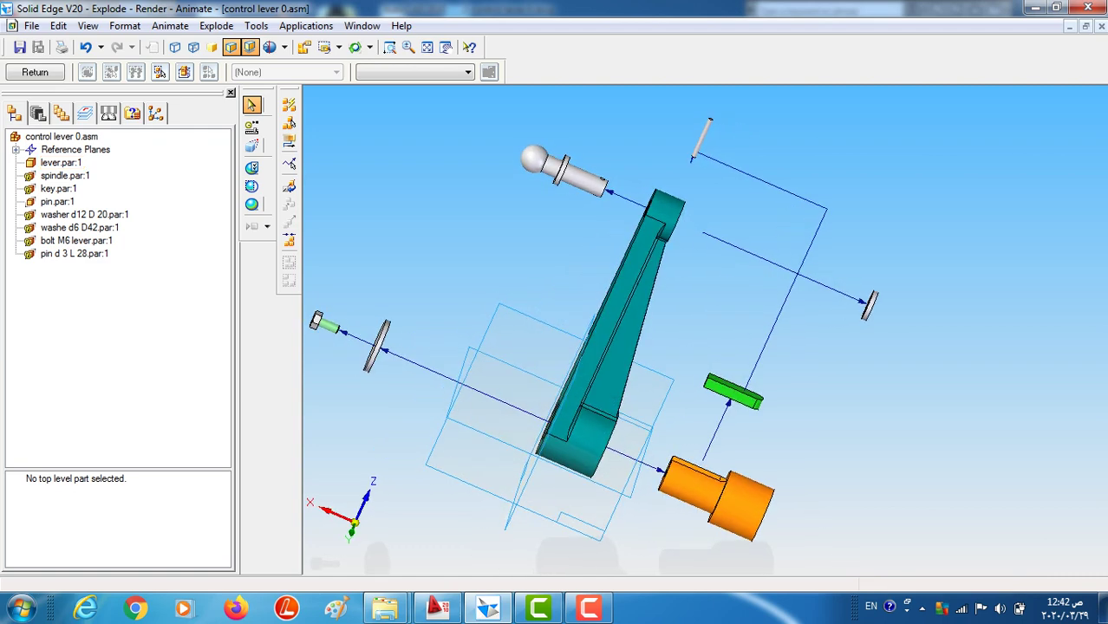
- Return to the assembled lever and view its underside, side and another standard view
left_click(35, 72)
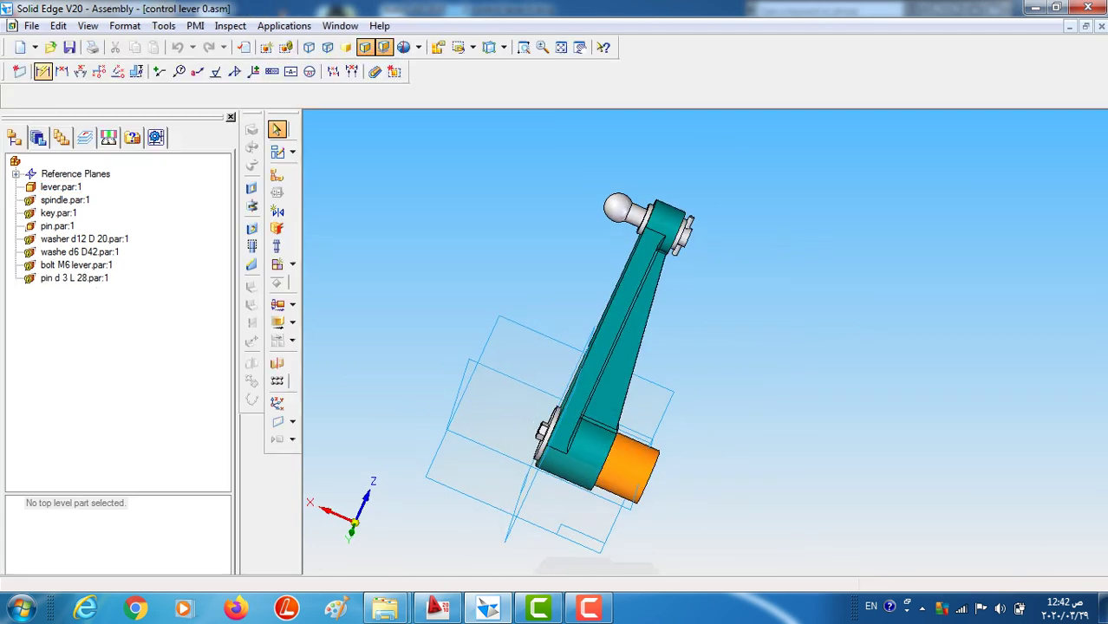
mouse_move(720, 260)
middle_mouse_down()
mouse_move(647, 231)
mouse_move(683, 236)
mouse_move(636, 238)
mouse_move(712, 253)
mouse_move(686, 237)
middle_mouse_up()
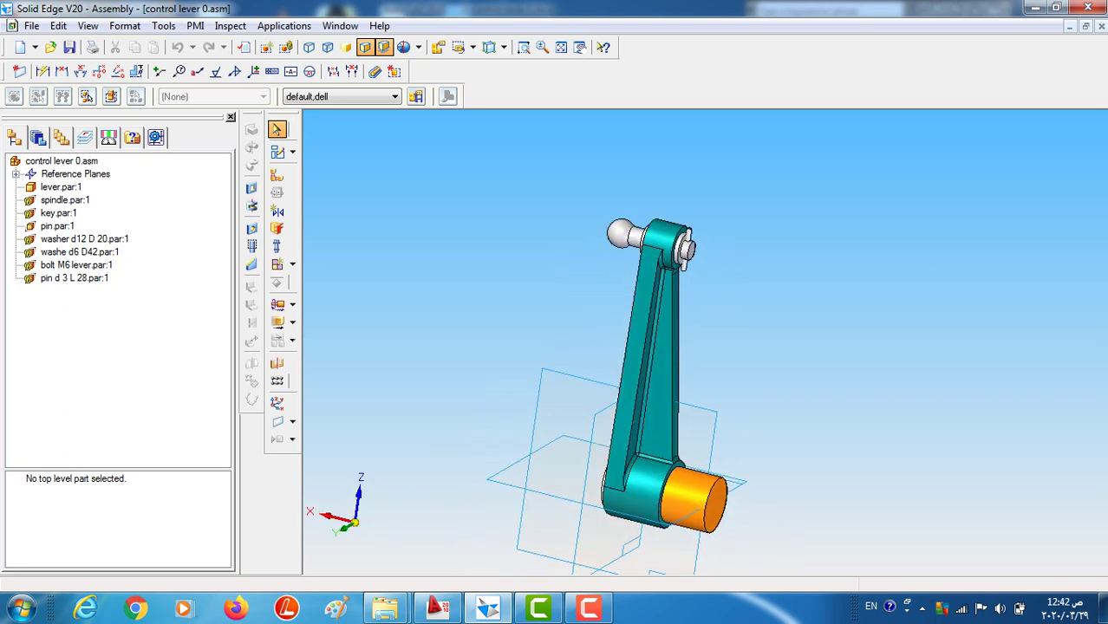
key("ctrl+r")
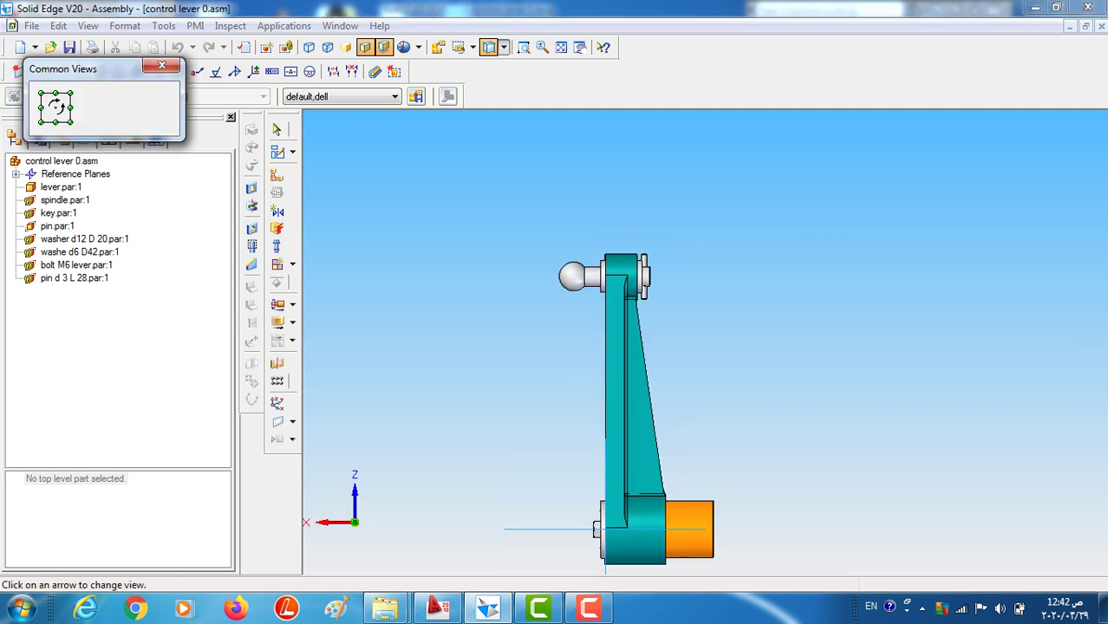
left_click(56, 106)
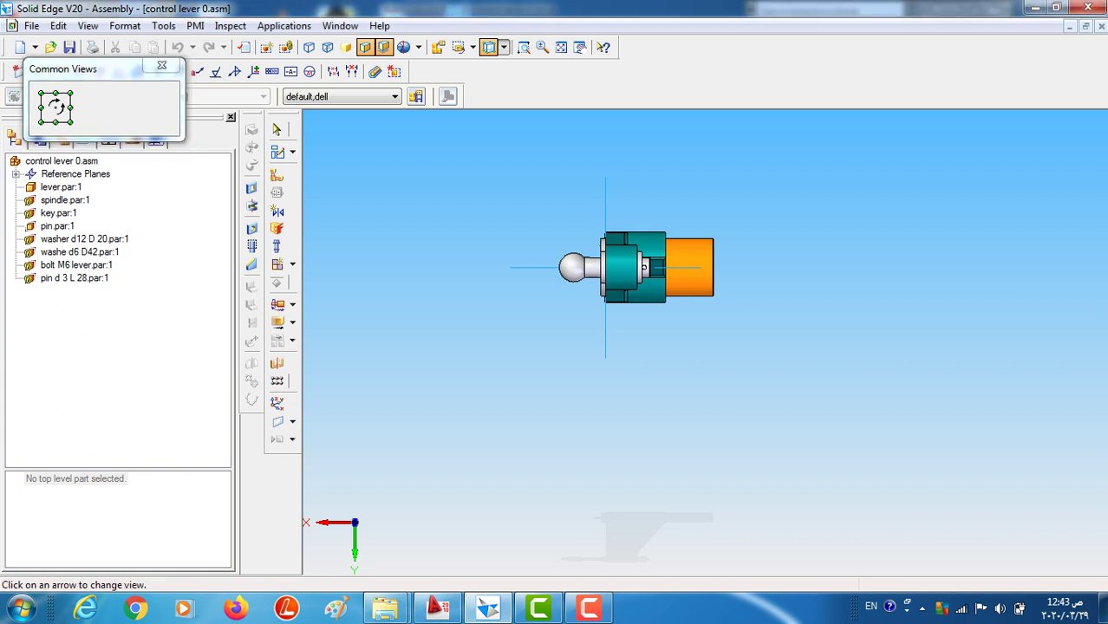
- Zoom in on the lever's top view and pick sec control lever 00.asm from Window
left_click(522, 46)
left_click_drag(529, 205, 762, 347)
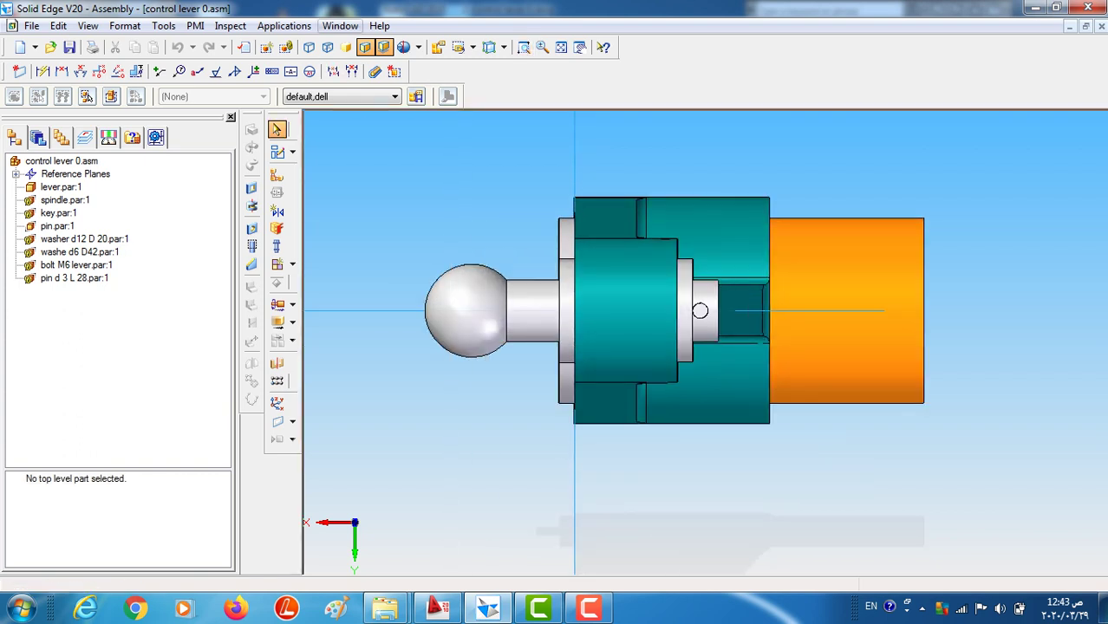
left_click(340, 25)
- Show sec control lever 00.asm in front view, then return to the AutoCAD control lever drawing
left_click(398, 141)
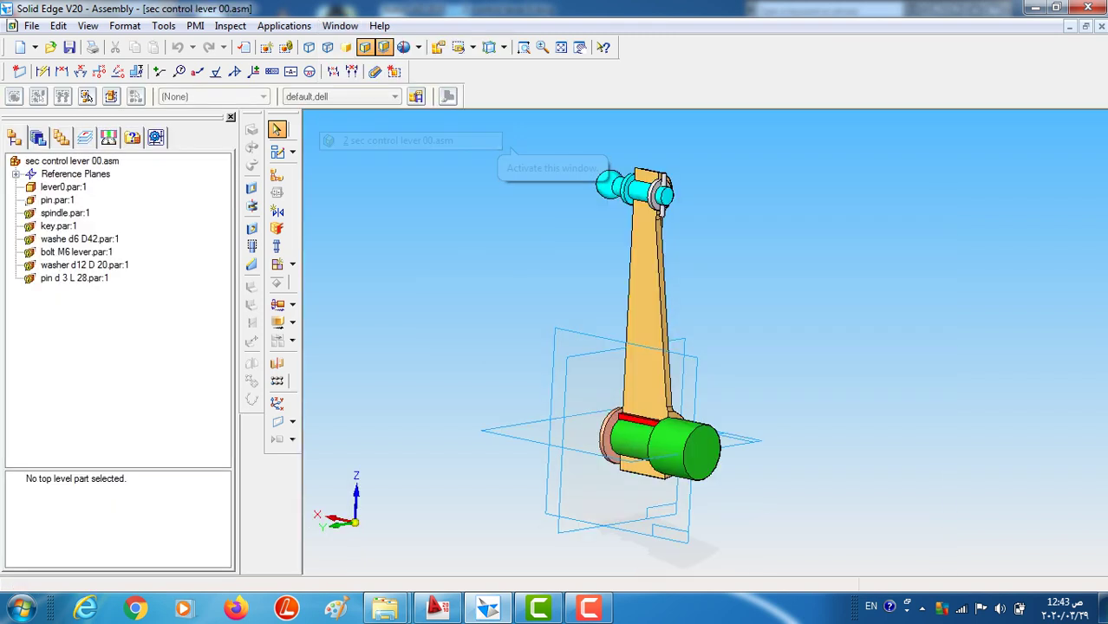
key("ctrl+f")
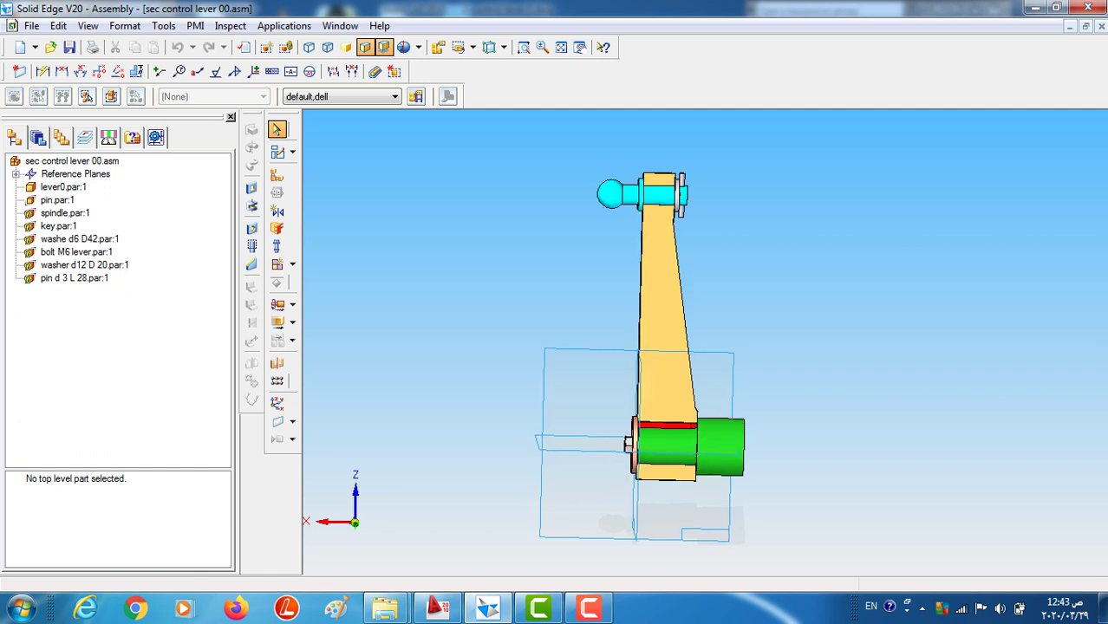
key("ctrl+shift+v")
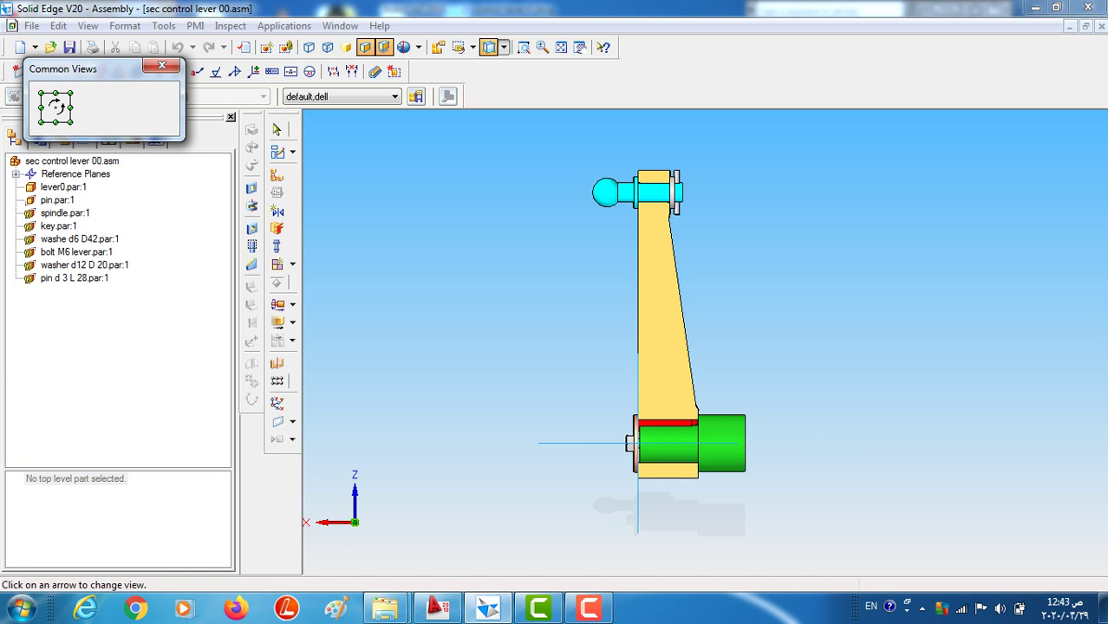
left_click(438, 607)
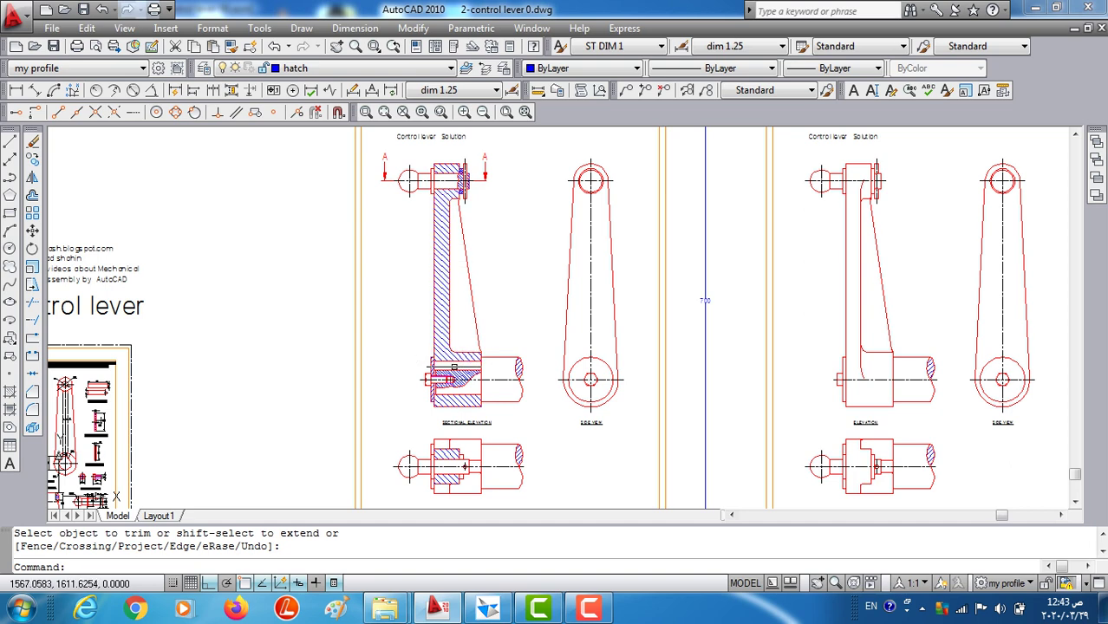
scroll(431, 397, "up", 2)
scroll(430, 397, "up", 2)
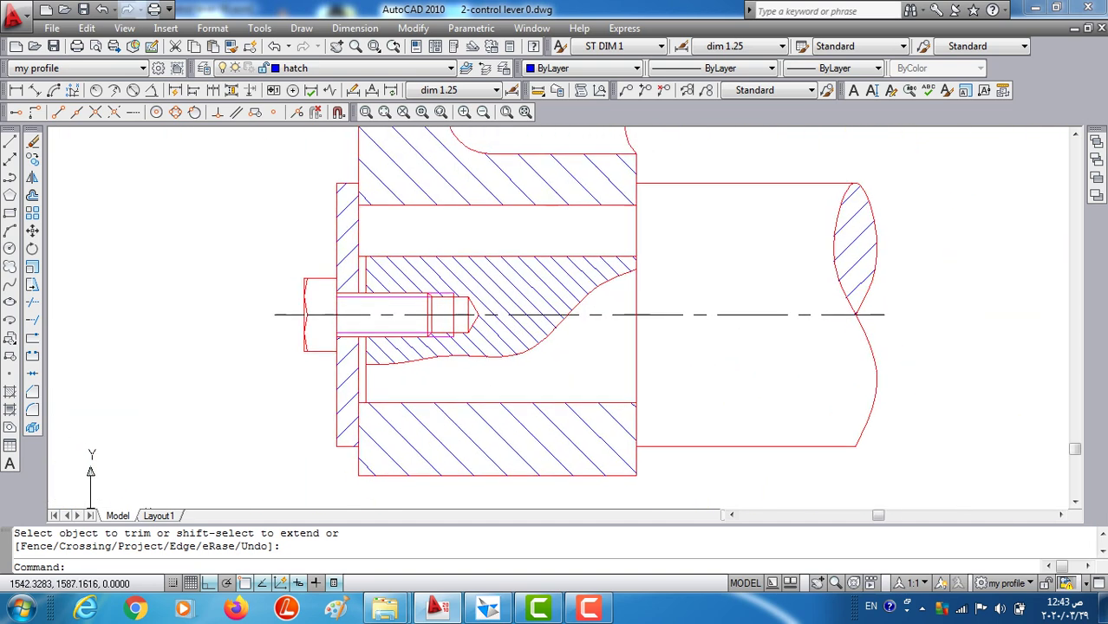
middle_click_drag(329, 298, 380, 319)
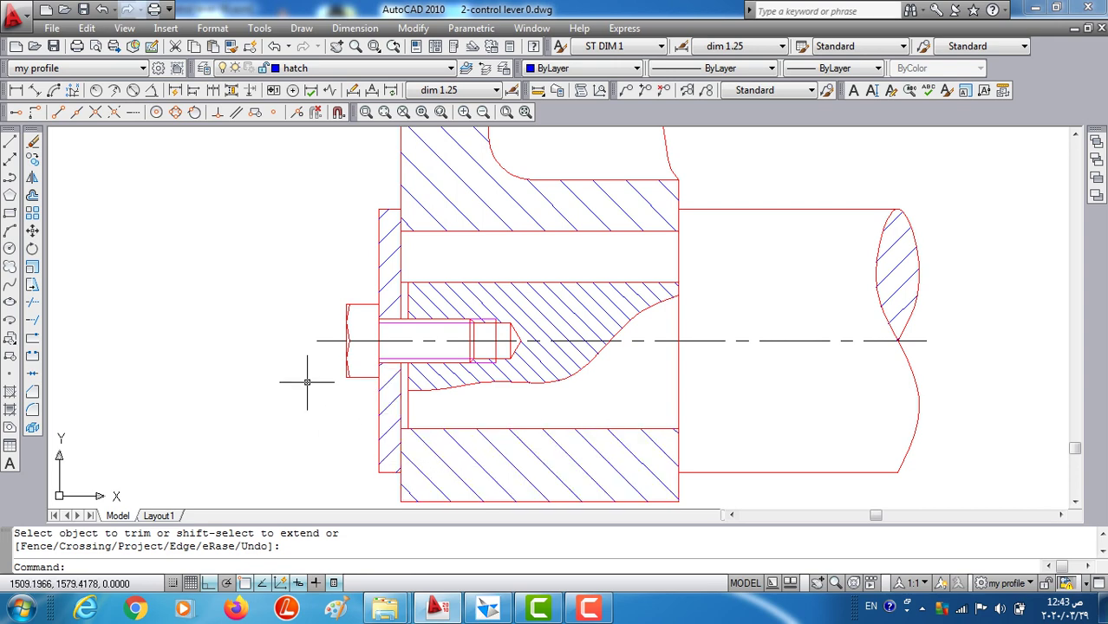
scroll(304, 368, "down", 4)
middle_click_drag(484, 281, 490, 349)
scroll(485, 336, "up", 2)
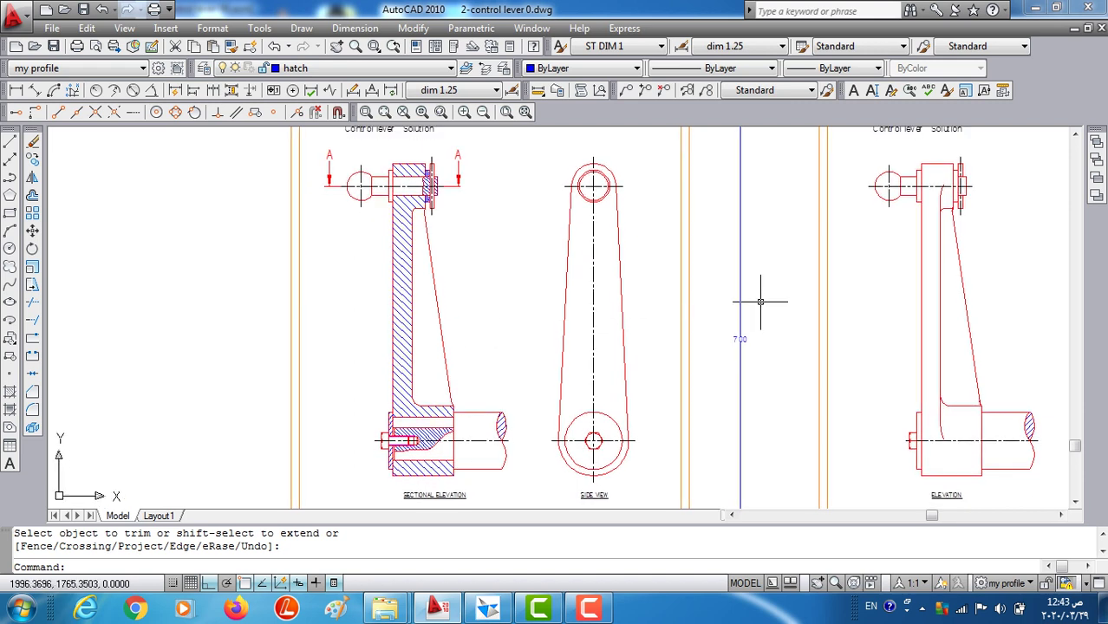
middle_click_drag(536, 364, 531, 278)
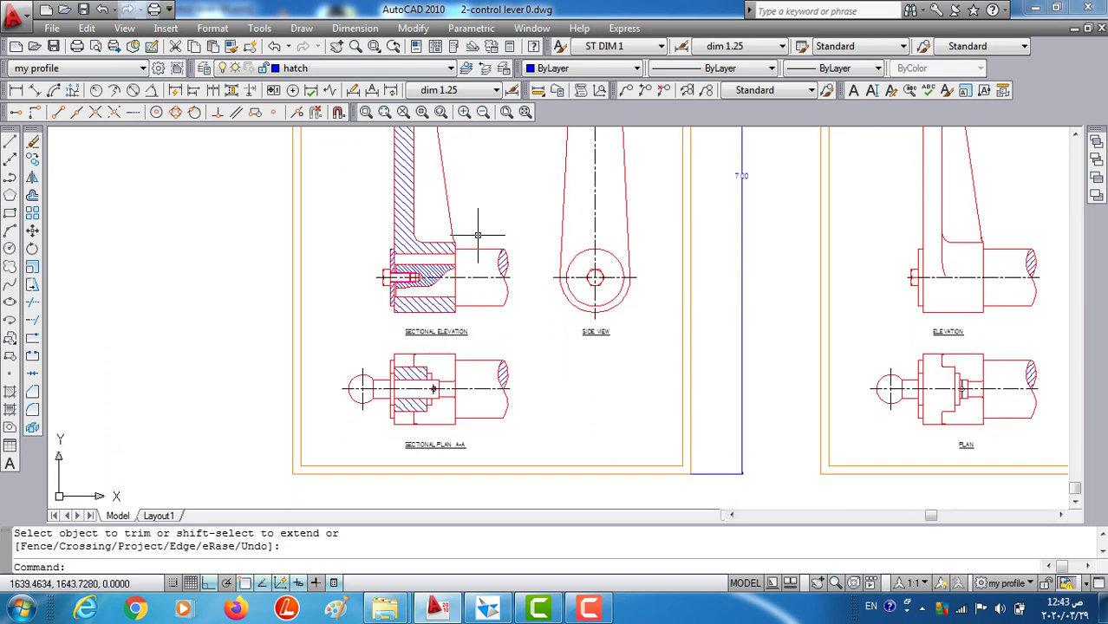
scroll(386, 429, "up", 5)
scroll(386, 430, "up", 1)
middle_click_drag(382, 427, 365, 483)
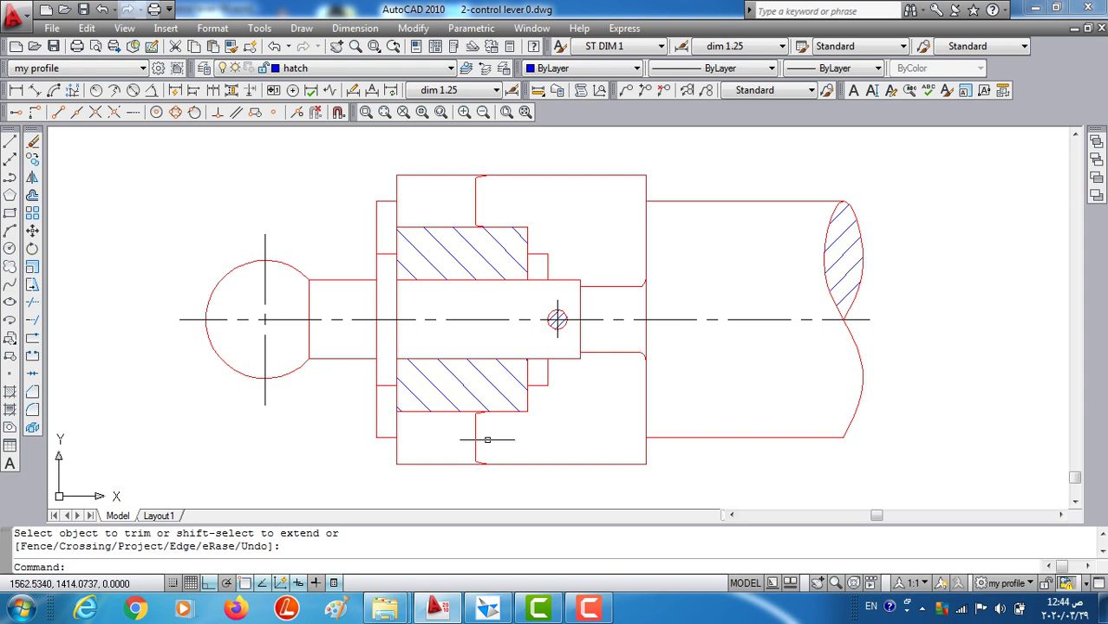
scroll(488, 437, "down", 4)
scroll(489, 436, "up", 2)
scroll(500, 415, "up", 2)
scroll(500, 415, "up", 2)
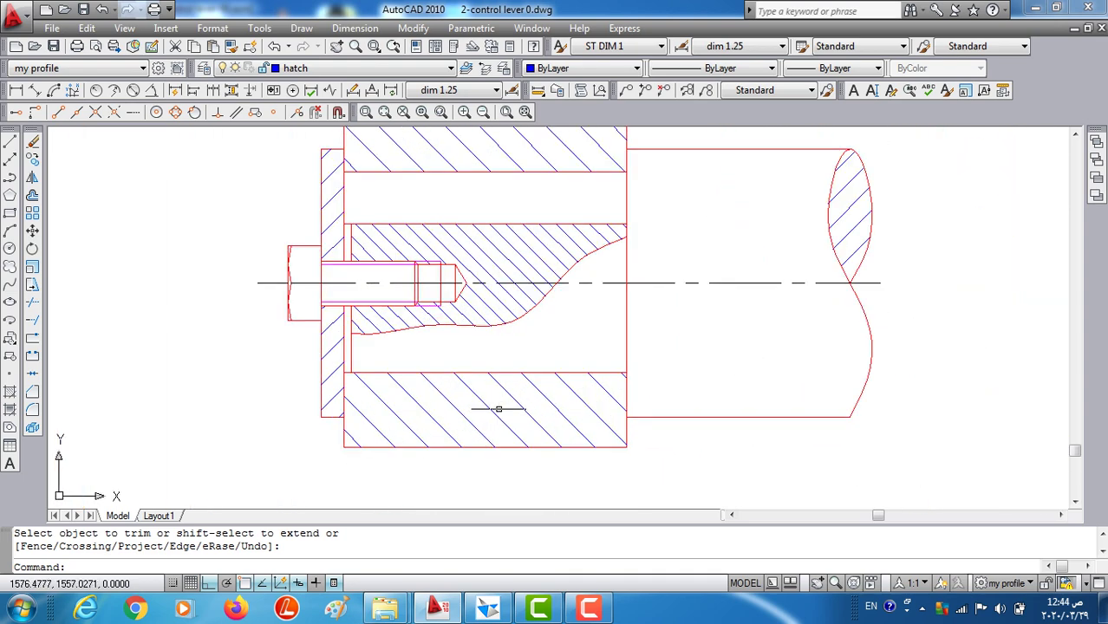
middle_click_drag(495, 335, 486, 381)
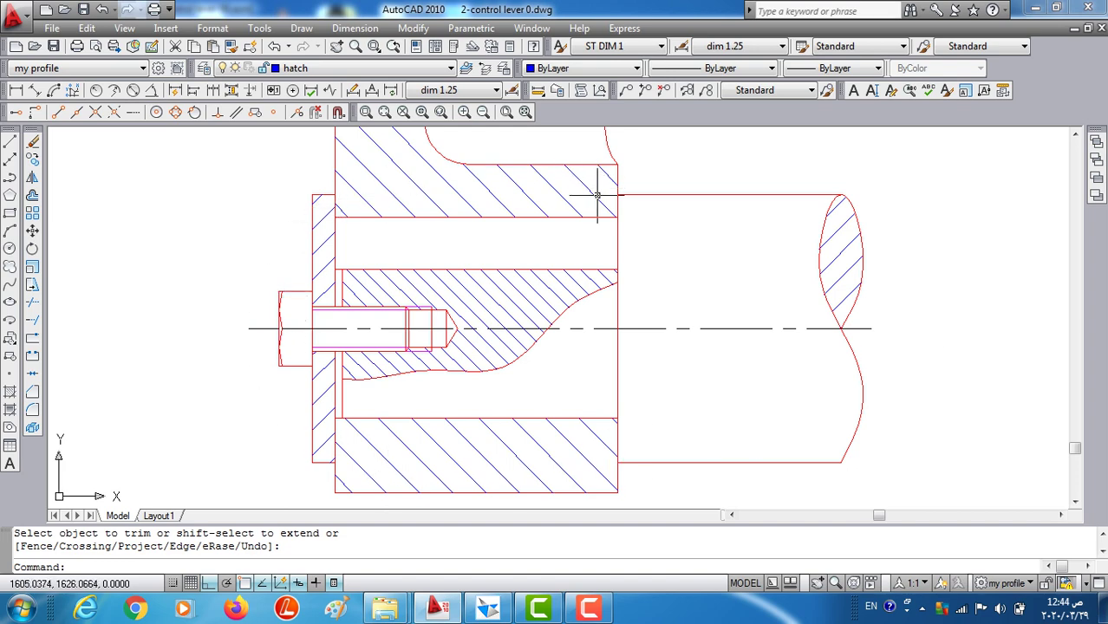
scroll(584, 186, "down", 3)
scroll(579, 173, "up", 1)
scroll(527, 208, "down", 3)
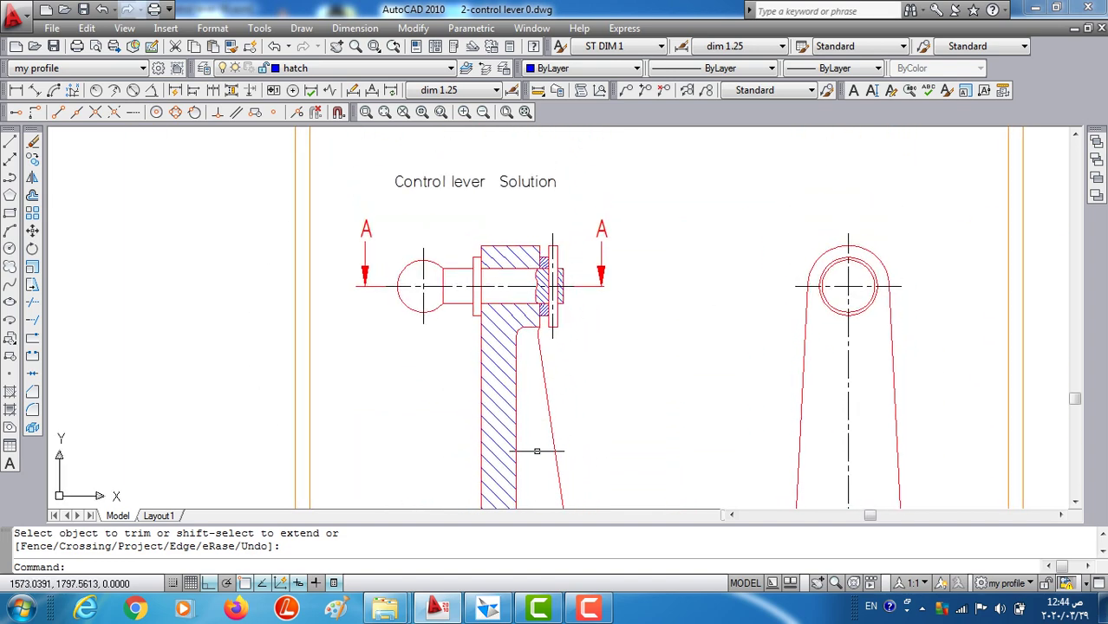
scroll(520, 286, "up", 5)
mouse_move(507, 290)
middle_mouse_down()
mouse_move(514, 317)
mouse_move(631, 366)
middle_mouse_up()
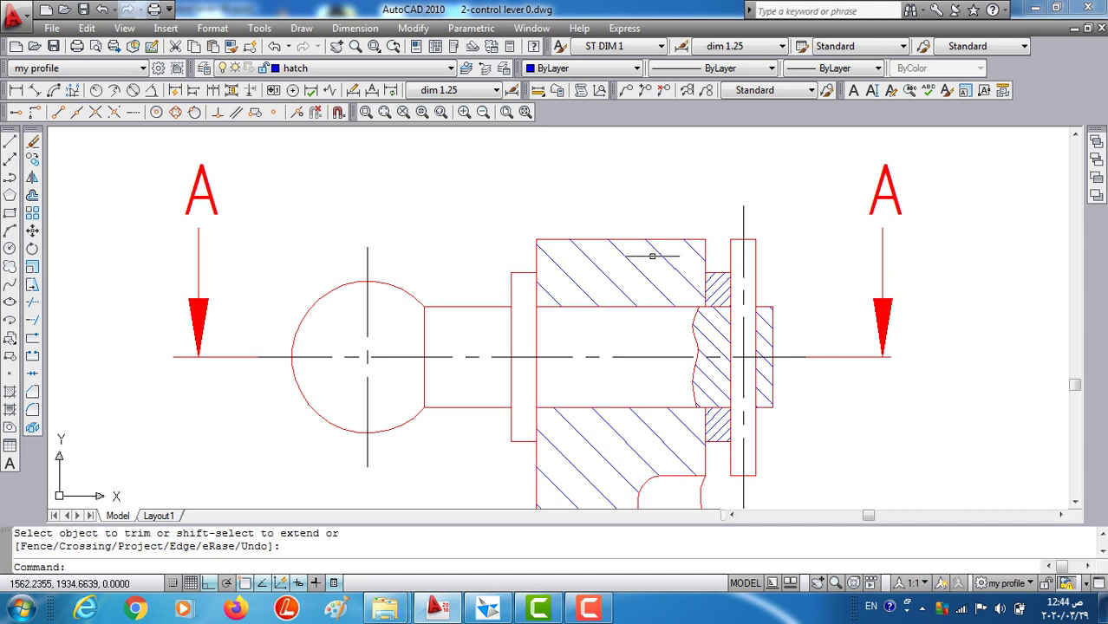
middle_click_drag(632, 383, 496, 327)
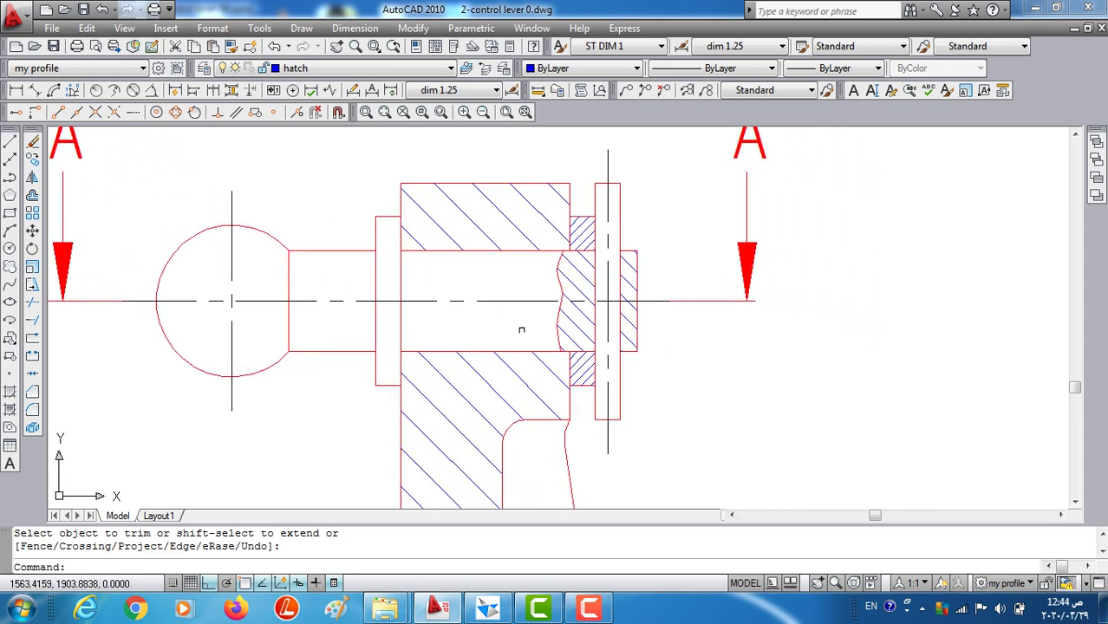
scroll(520, 330, "down", 1)
scroll(521, 331, "down", 2)
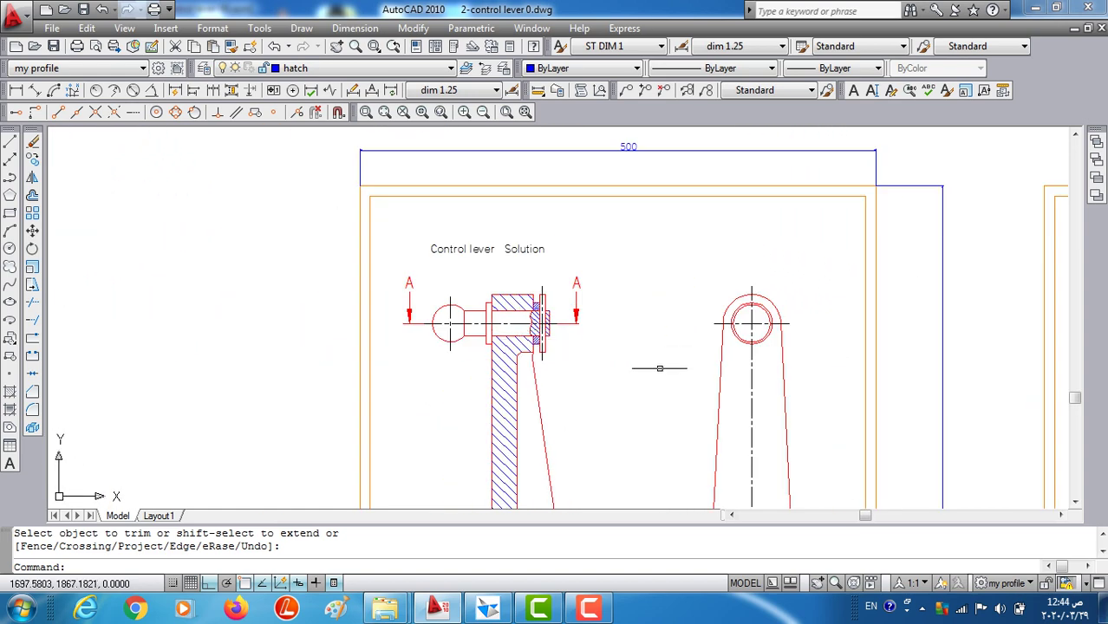
scroll(660, 368, "up", 1)
middle_click_drag(602, 357, 501, 356)
scroll(576, 326, "up", 3)
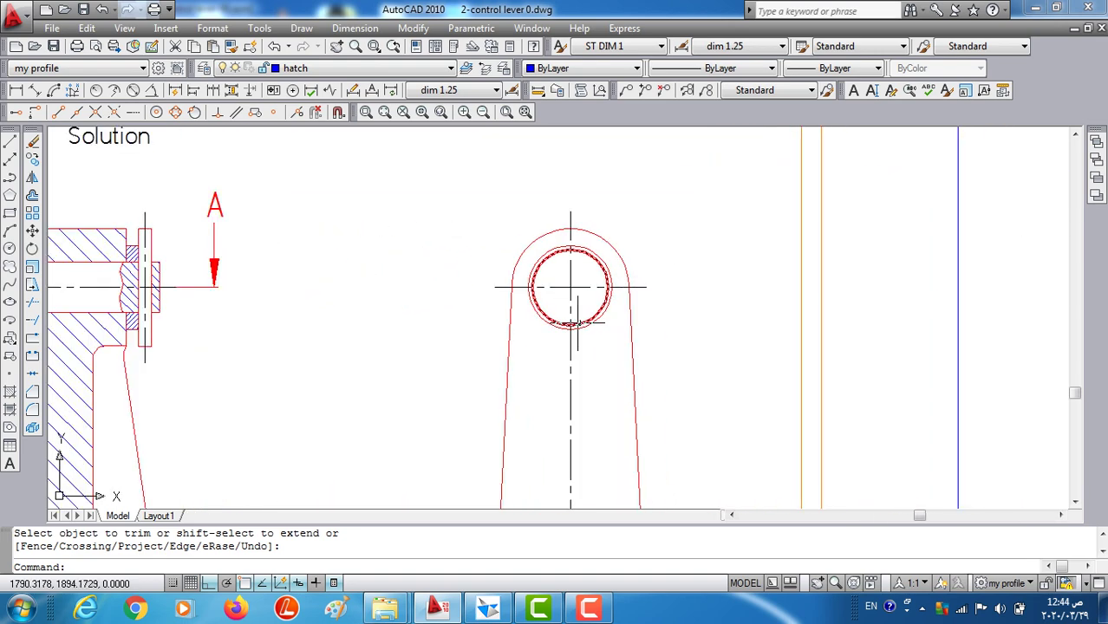
scroll(572, 286, "up", 2)
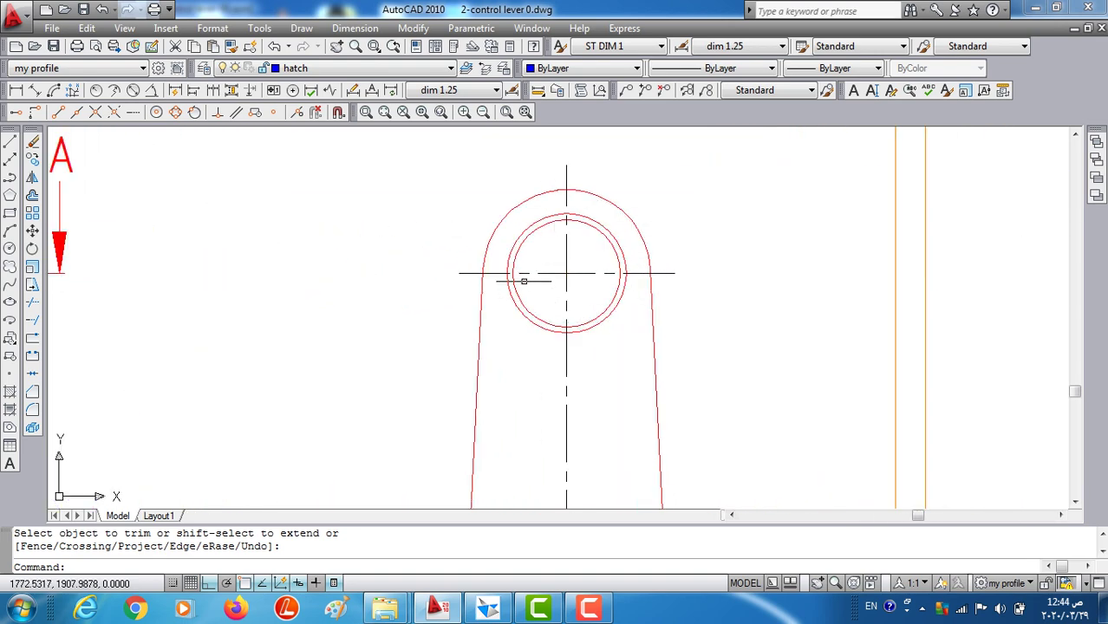
scroll(596, 228, "down", 5)
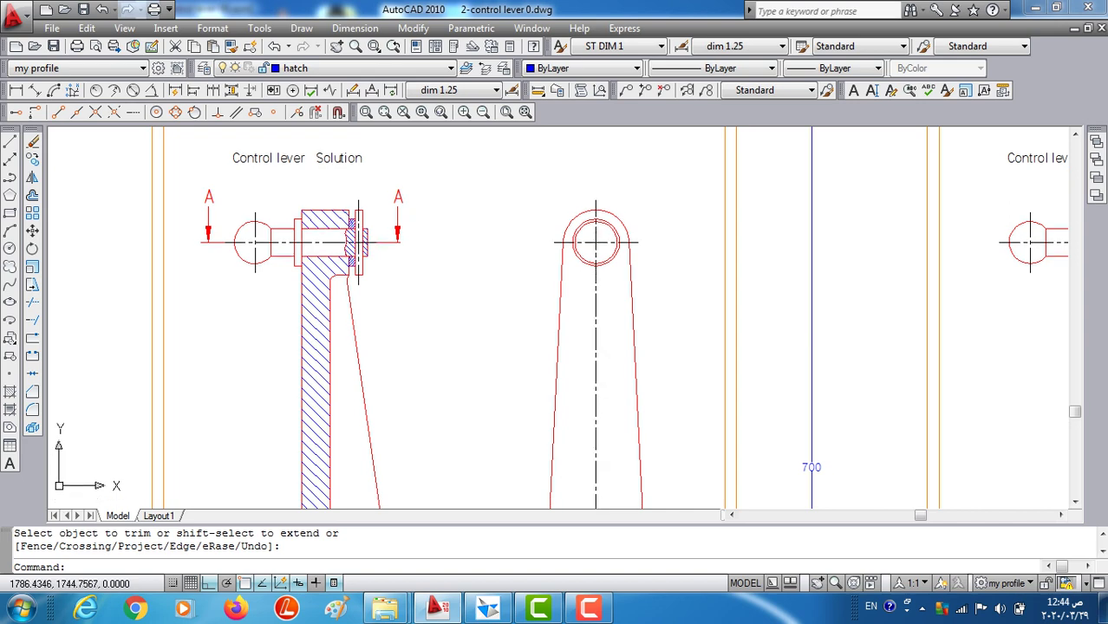
scroll(596, 228, "up", 2)
scroll(601, 360, "up", 3)
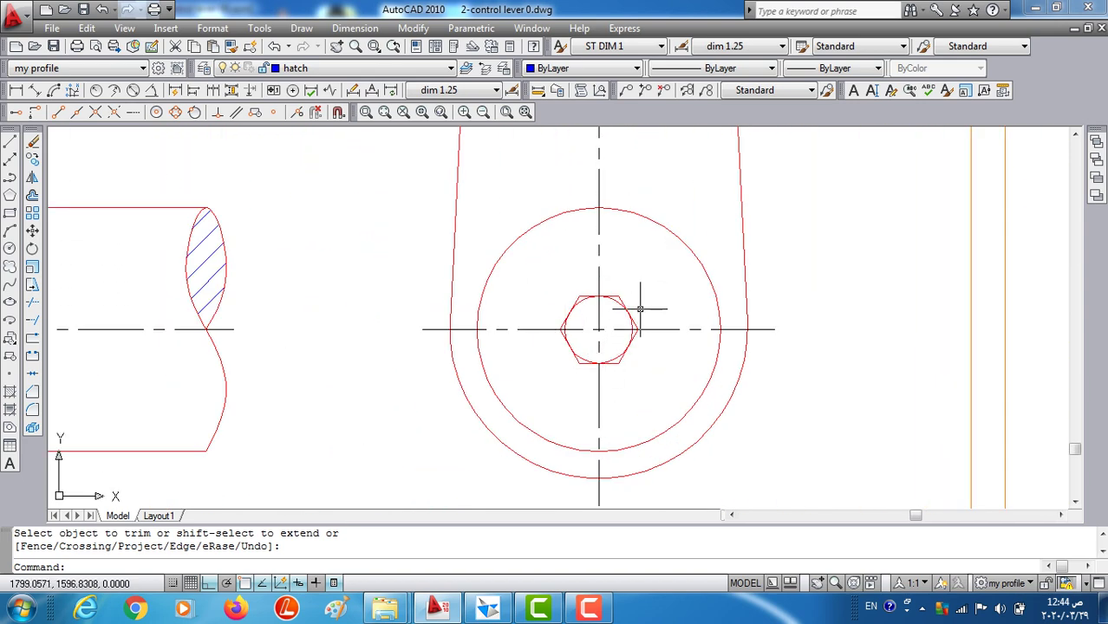
scroll(640, 308, "down", 3)
middle_click_drag(52, 443, 207, 448)
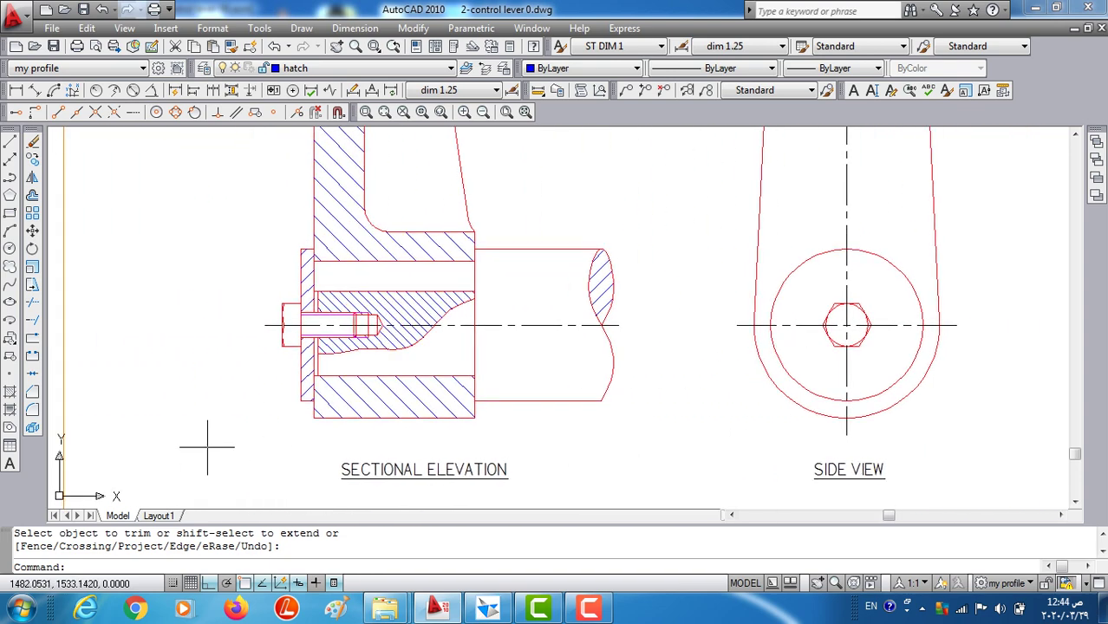
scroll(260, 314, "down", 2)
scroll(659, 377, "down", 2)
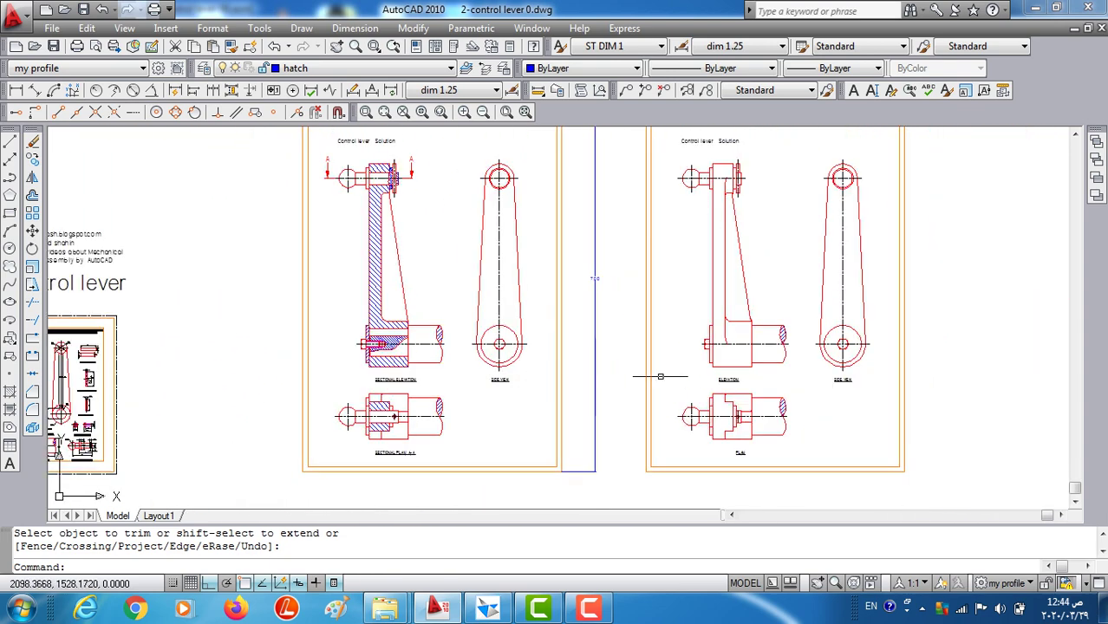
middle_click_drag(660, 377, 463, 367)
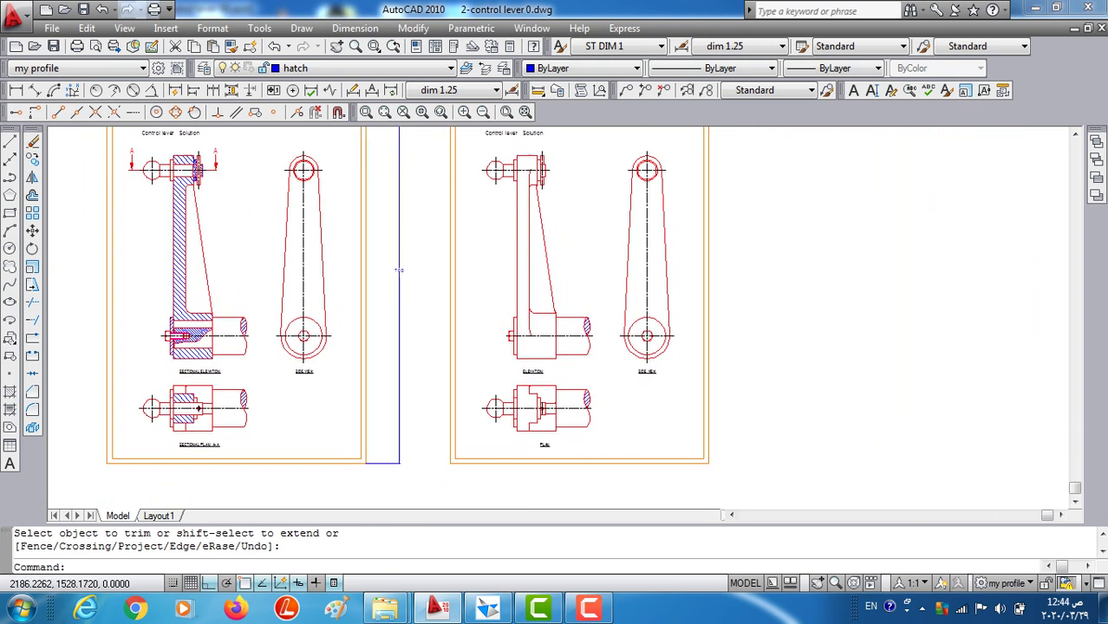
scroll(515, 426, "up", 5)
scroll(515, 427, "up", 2)
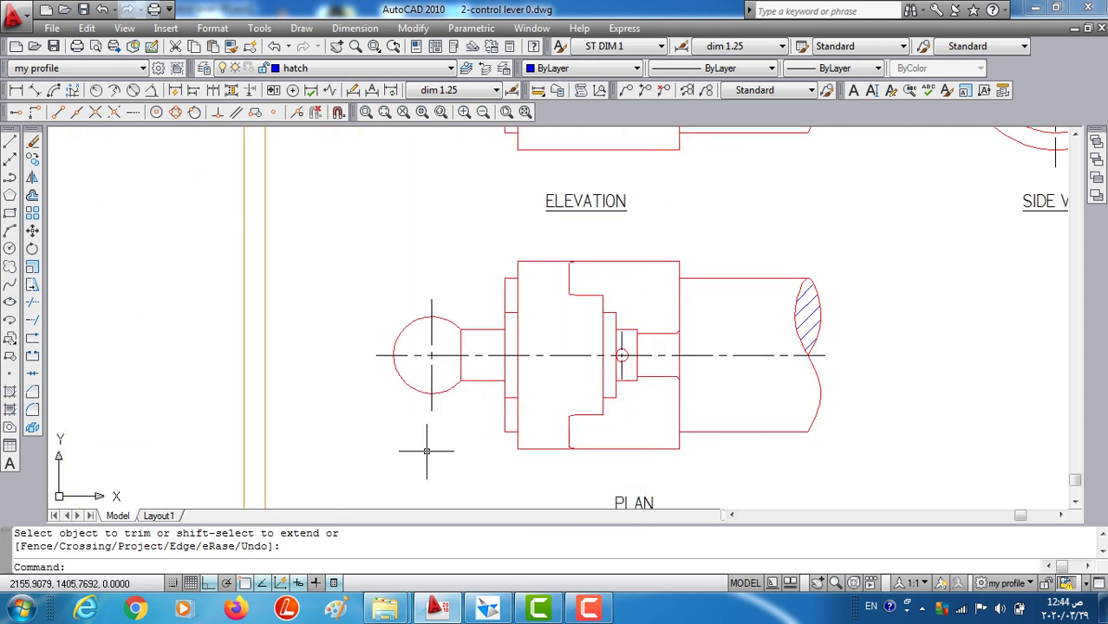
scroll(427, 451, "down", 5)
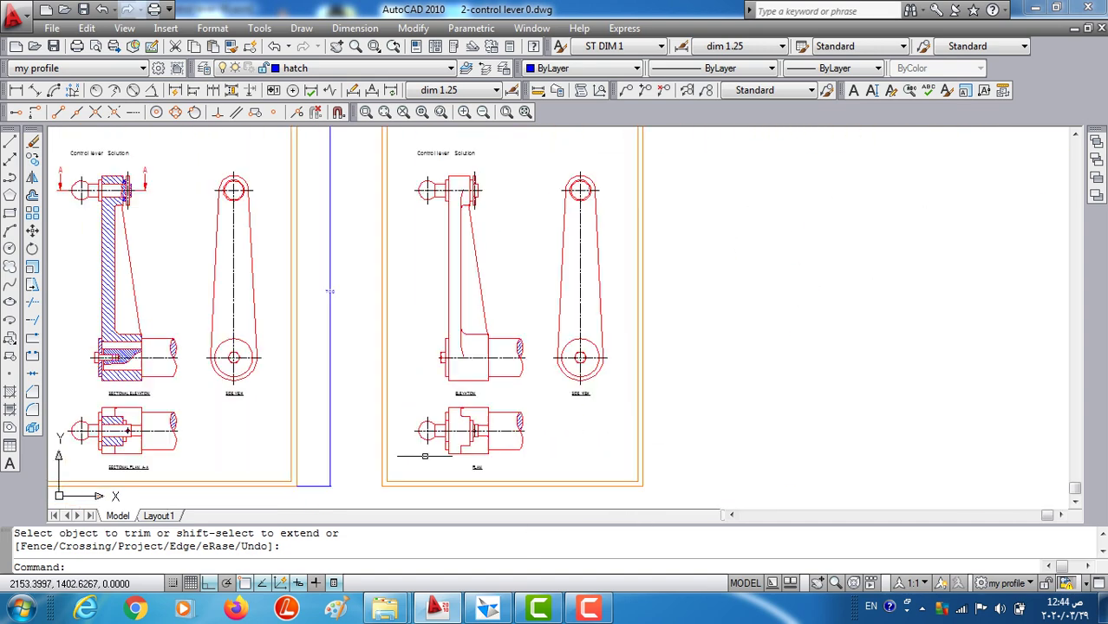
scroll(566, 328, "up", 2)
scroll(566, 328, "up", 3)
scroll(558, 427, "up", 3)
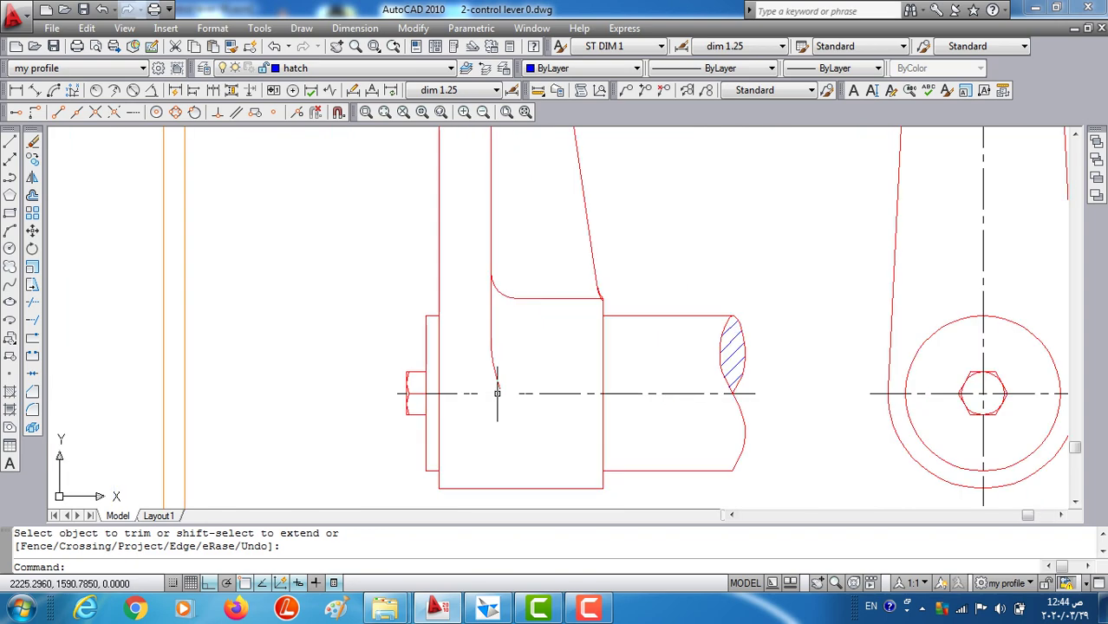
mouse_move(563, 346)
middle_mouse_down()
mouse_move(450, 369)
mouse_move(466, 377)
middle_mouse_up()
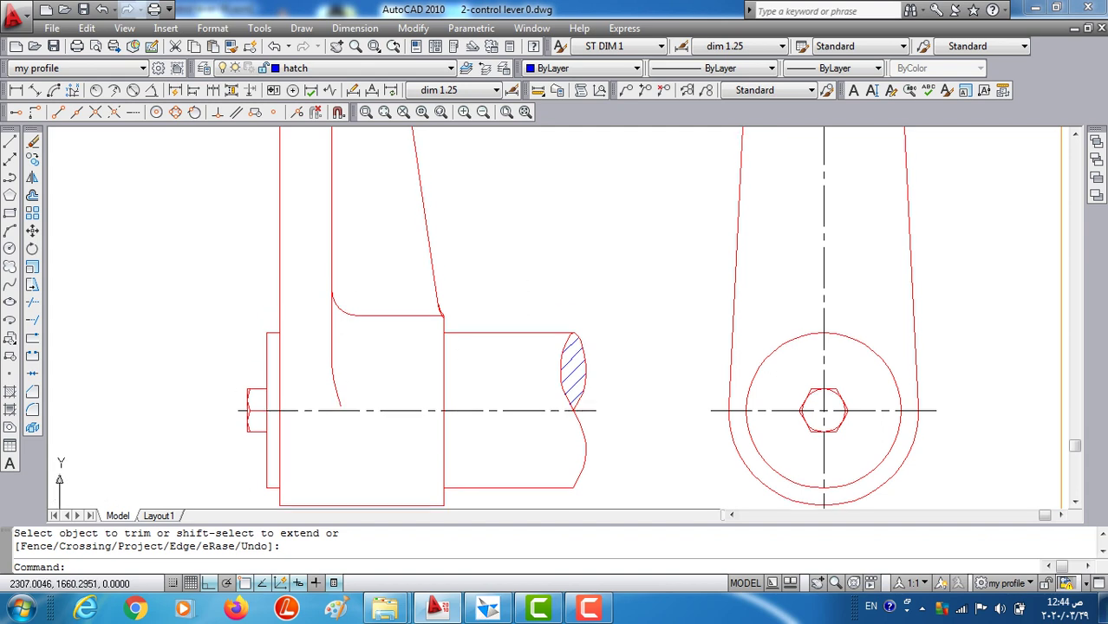
middle_click_drag(525, 130, 529, 356)
middle_click_drag(523, 231, 529, 369)
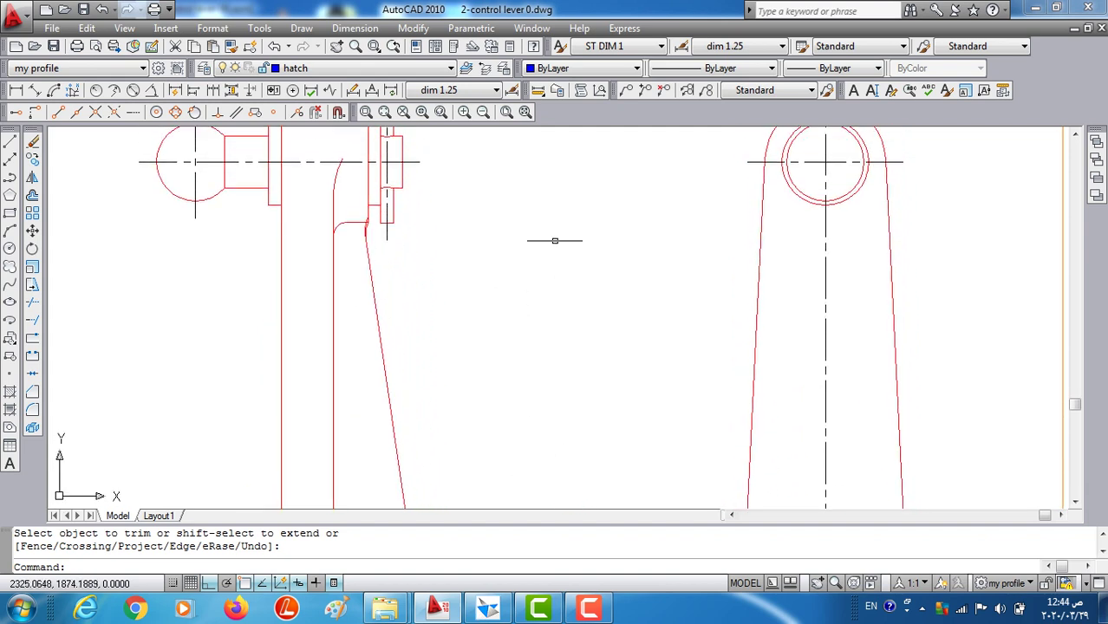
middle_click_drag(564, 240, 568, 388)
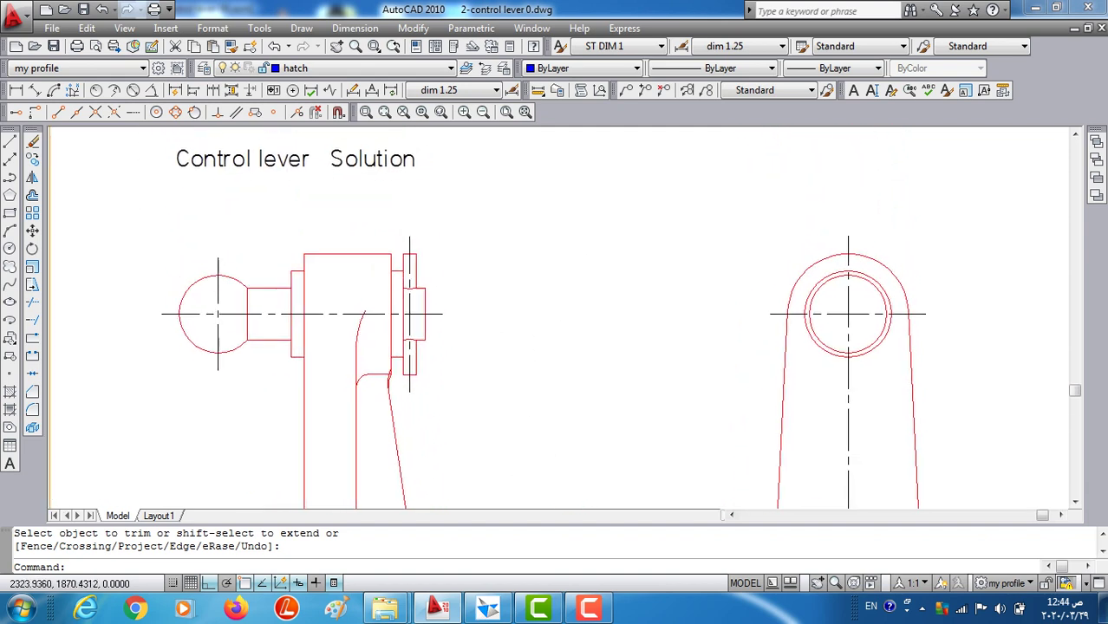
scroll(791, 322, "down", 3)
scroll(692, 343, "down", 3)
scroll(553, 383, "up", 3)
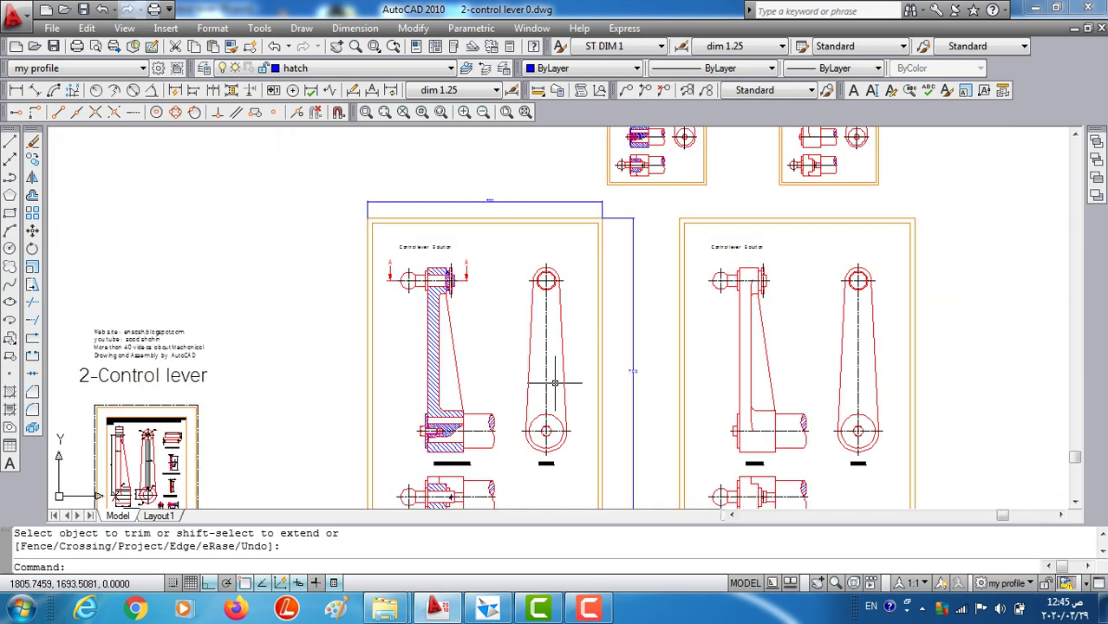
scroll(554, 382, "up", 2)
mouse_move(520, 450)
middle_mouse_down()
mouse_move(523, 377)
mouse_move(537, 349)
middle_mouse_up()
mouse_move(704, 274)
middle_mouse_down()
mouse_move(708, 297)
mouse_move(603, 287)
middle_mouse_up()
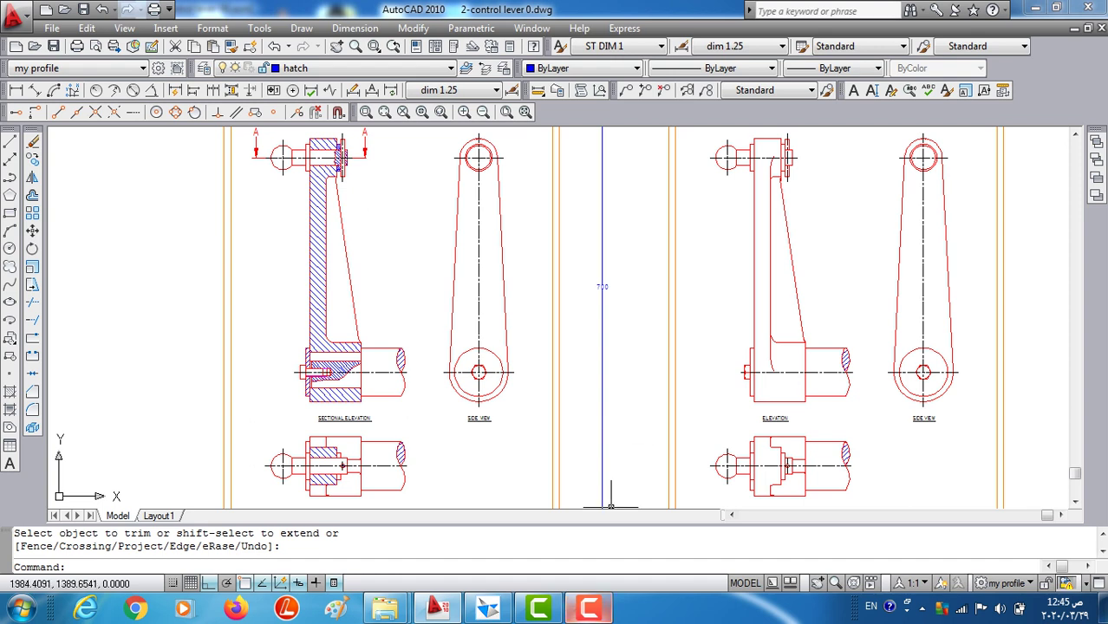
mouse_move(588, 608)
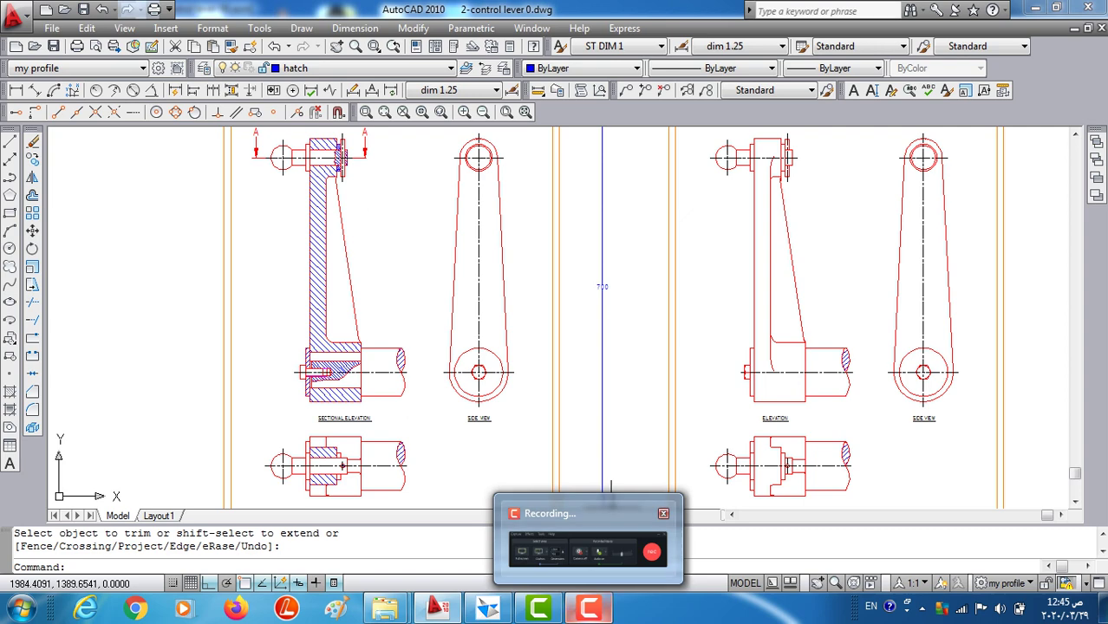
left_click(588, 546)
left_click(588, 546)
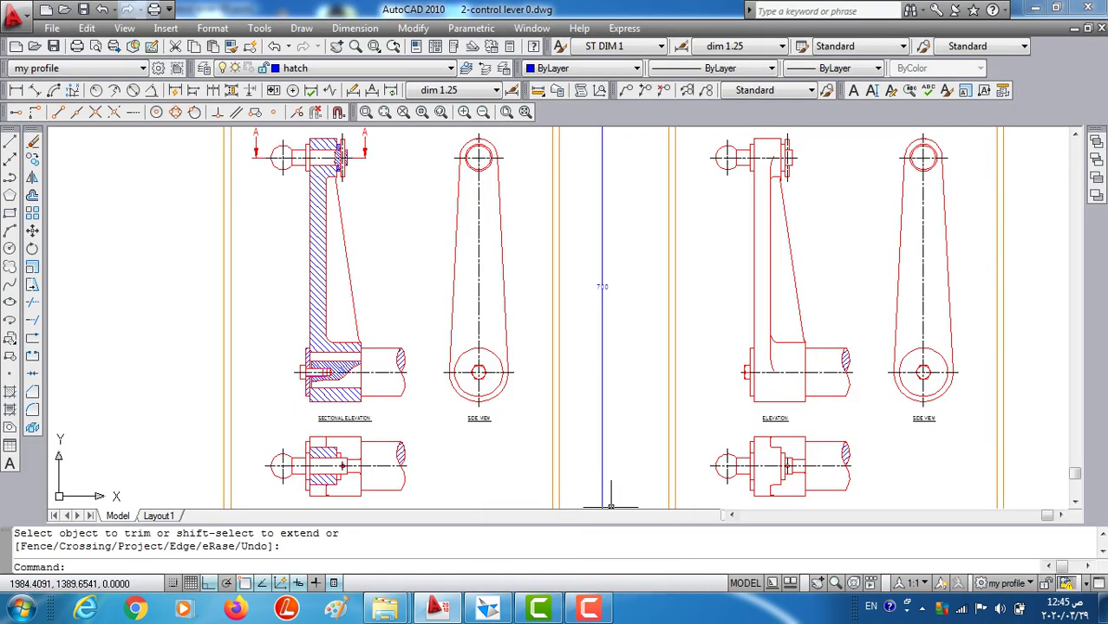